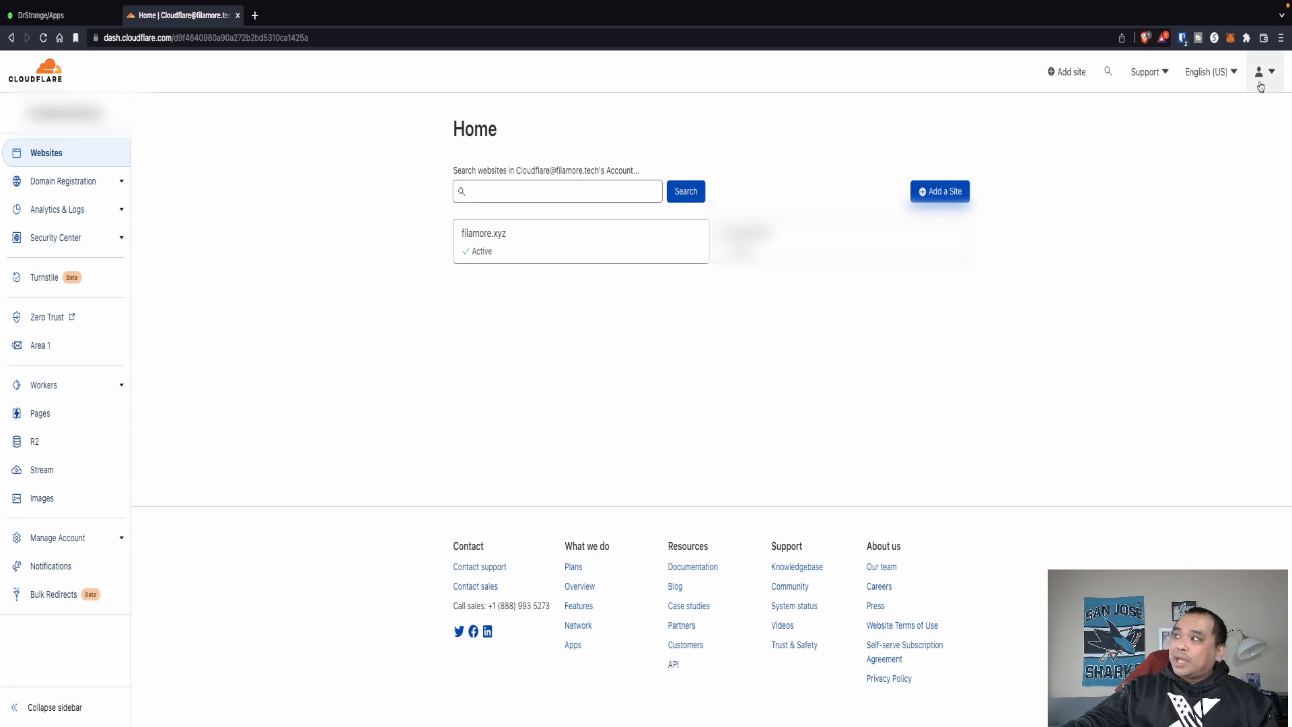
Start a new Cloudflare API token from the Edit zone DNS template in the profile's API token settings.
click(1261, 86)
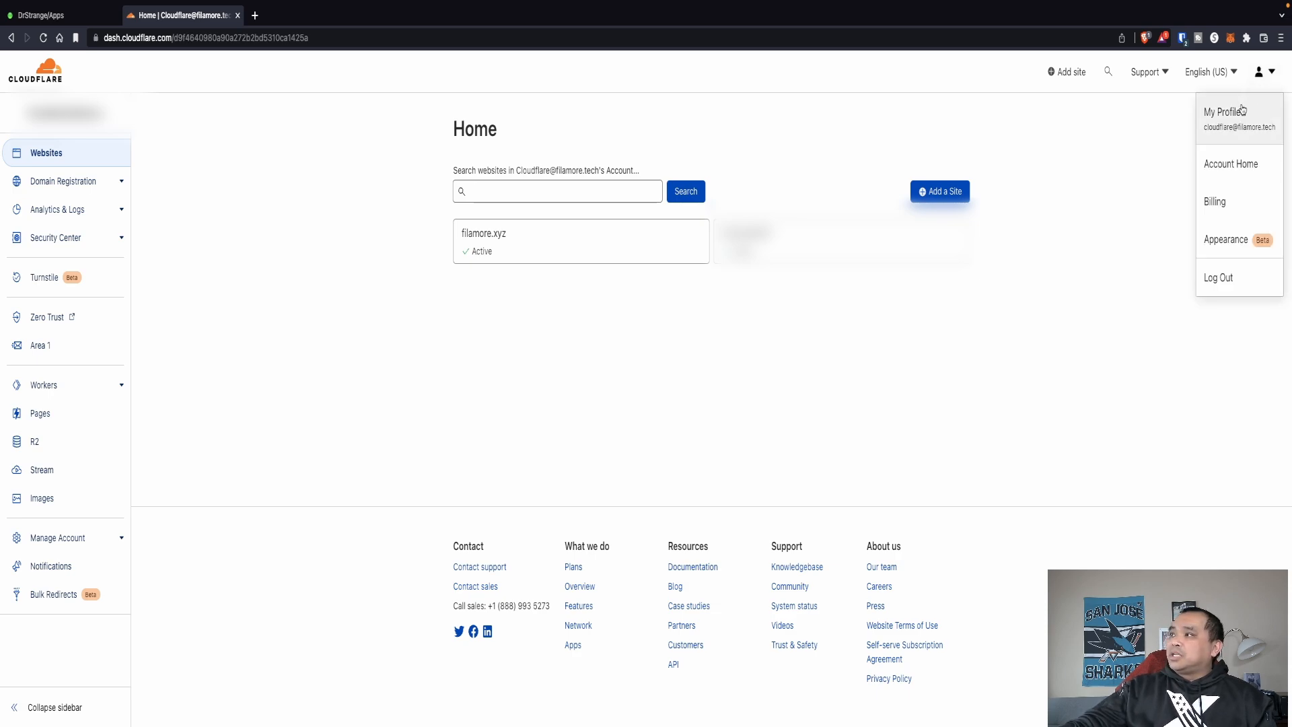
click(1228, 121)
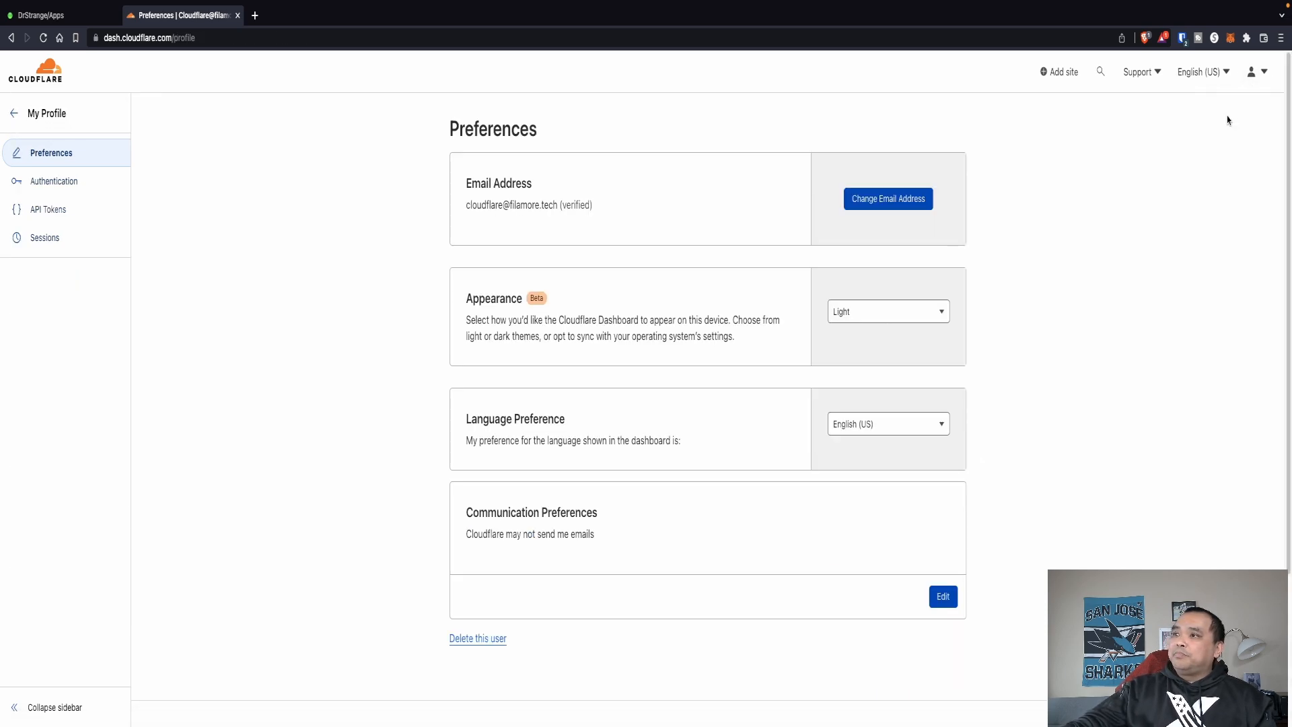
click(48, 212)
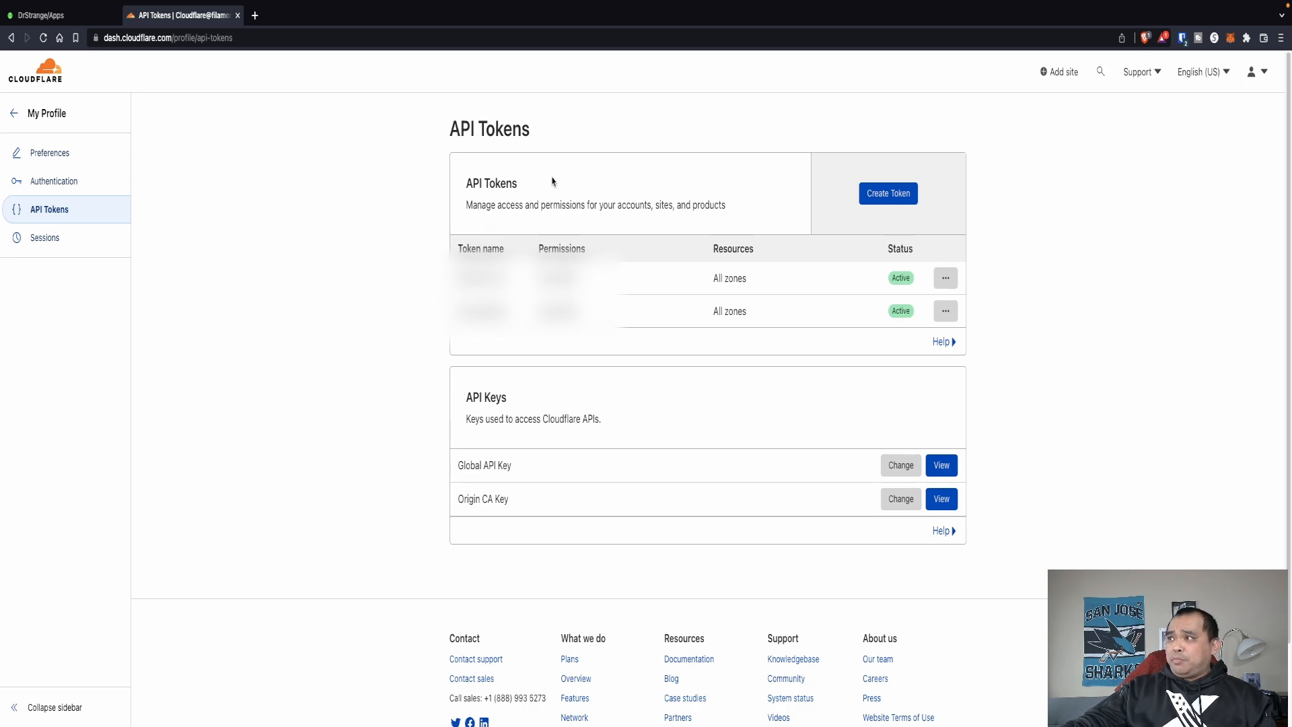
click(889, 194)
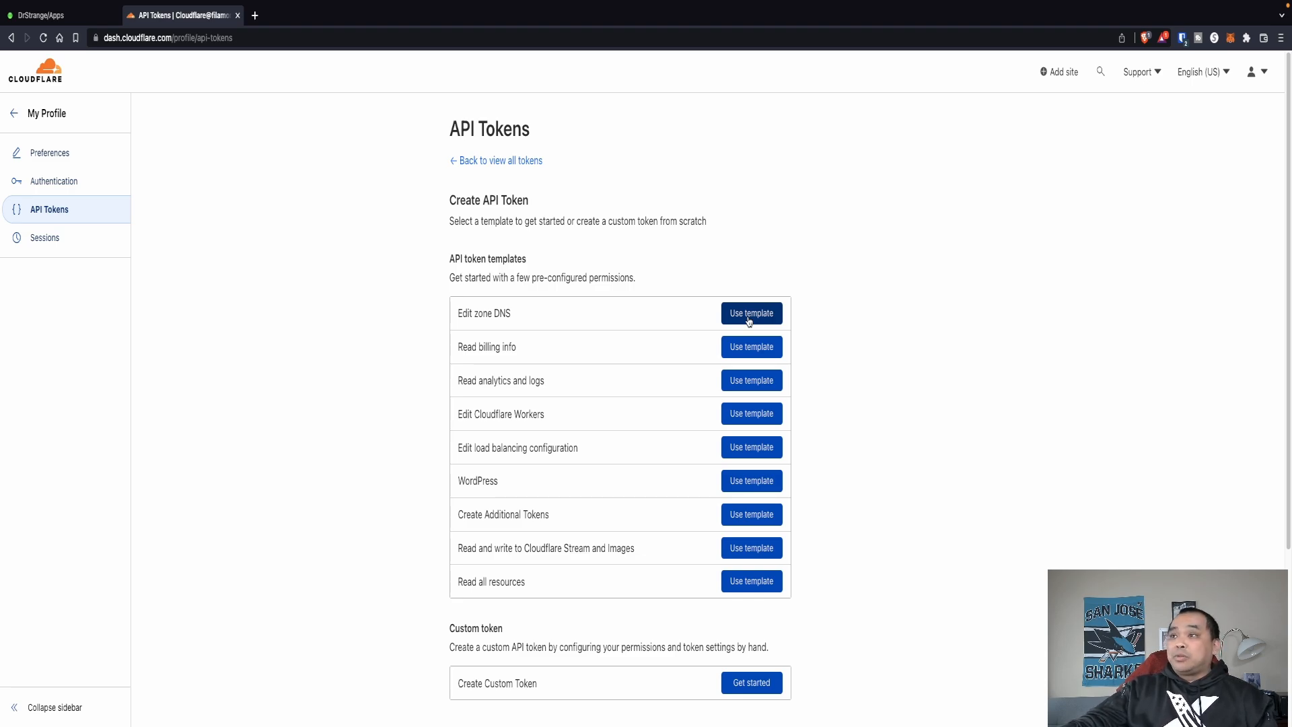
click(748, 321)
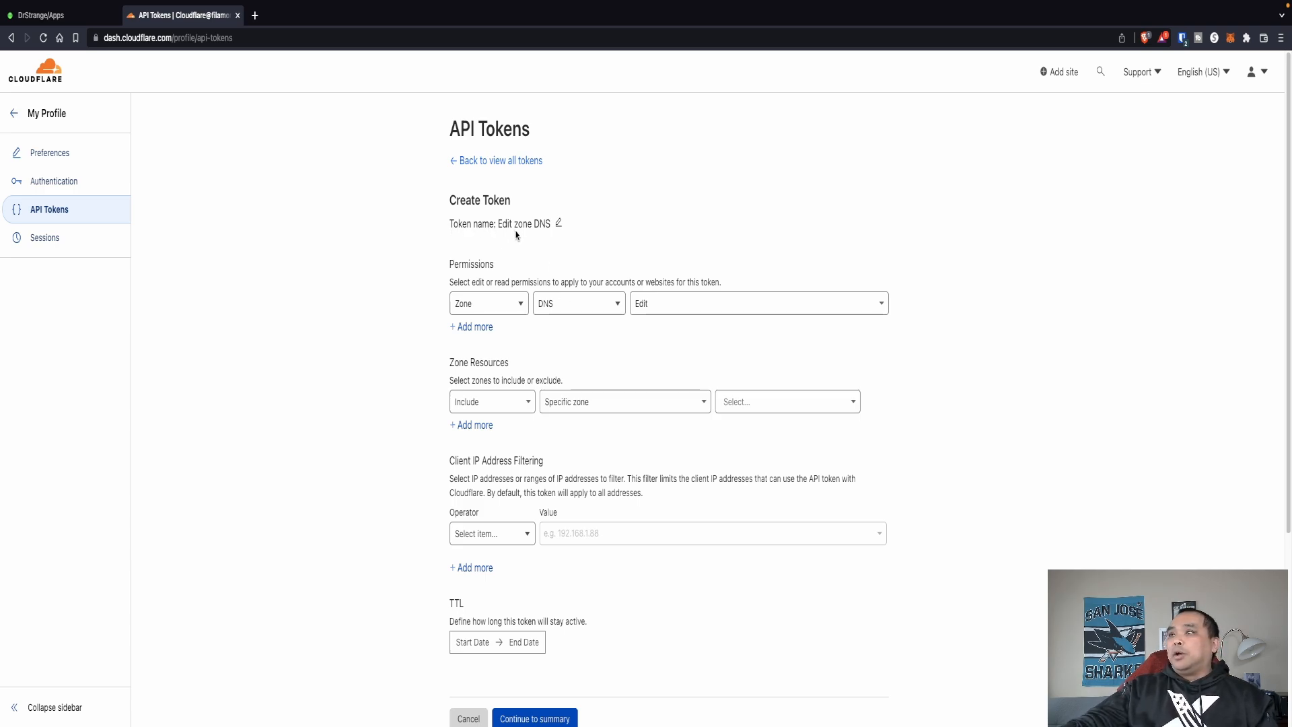
Name the new API token "Filamore.xyz Token".
click(560, 225)
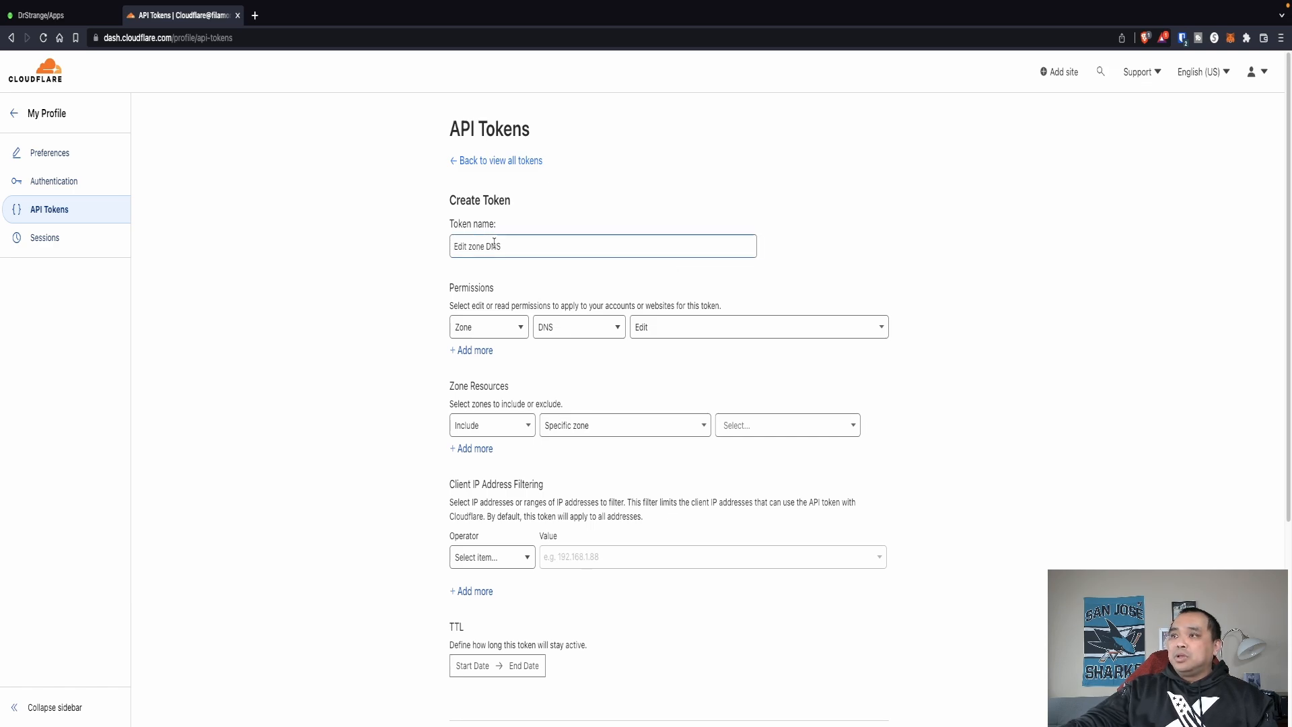
triple_click(525, 244)
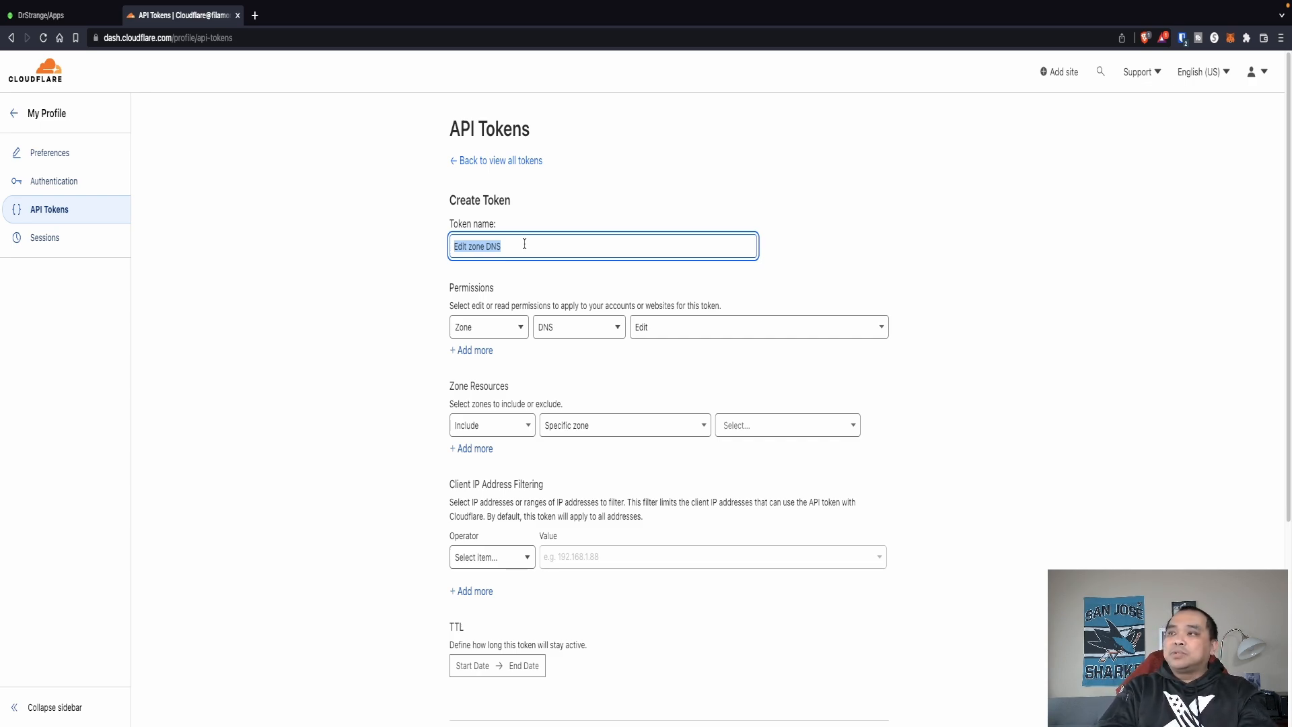
text(Filamre)
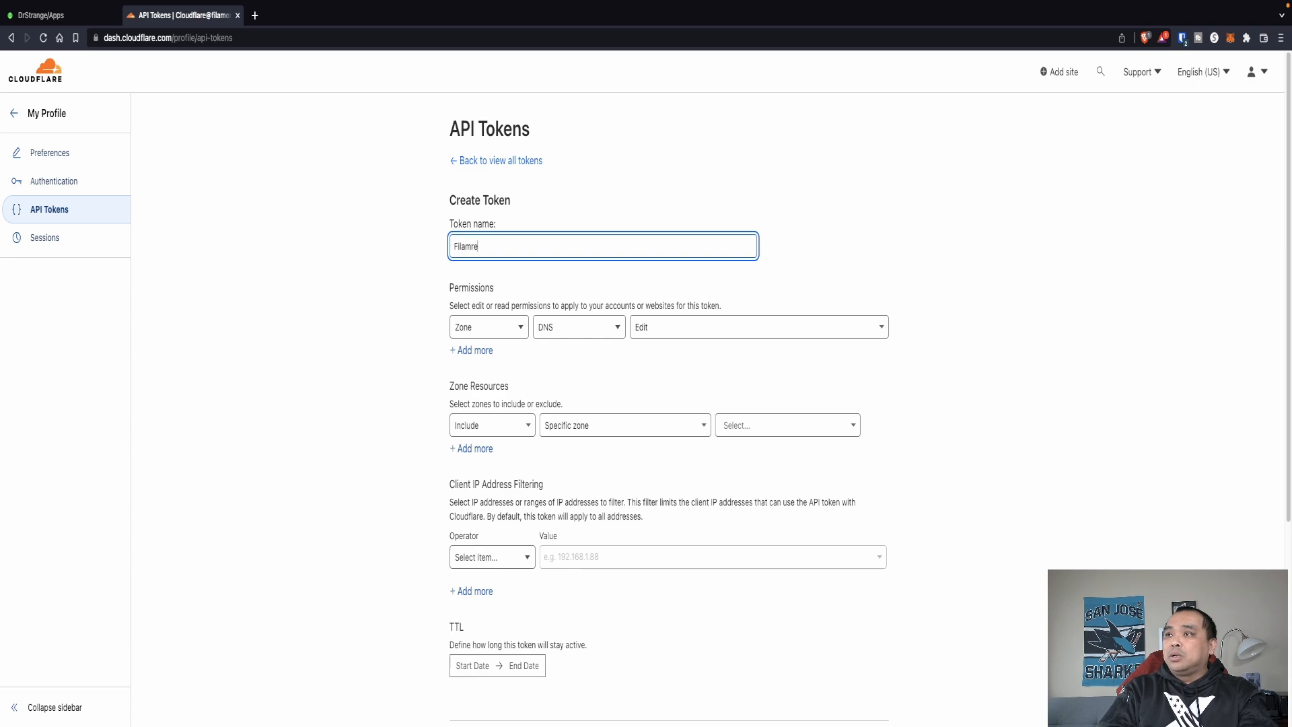
text(ore.xyz)
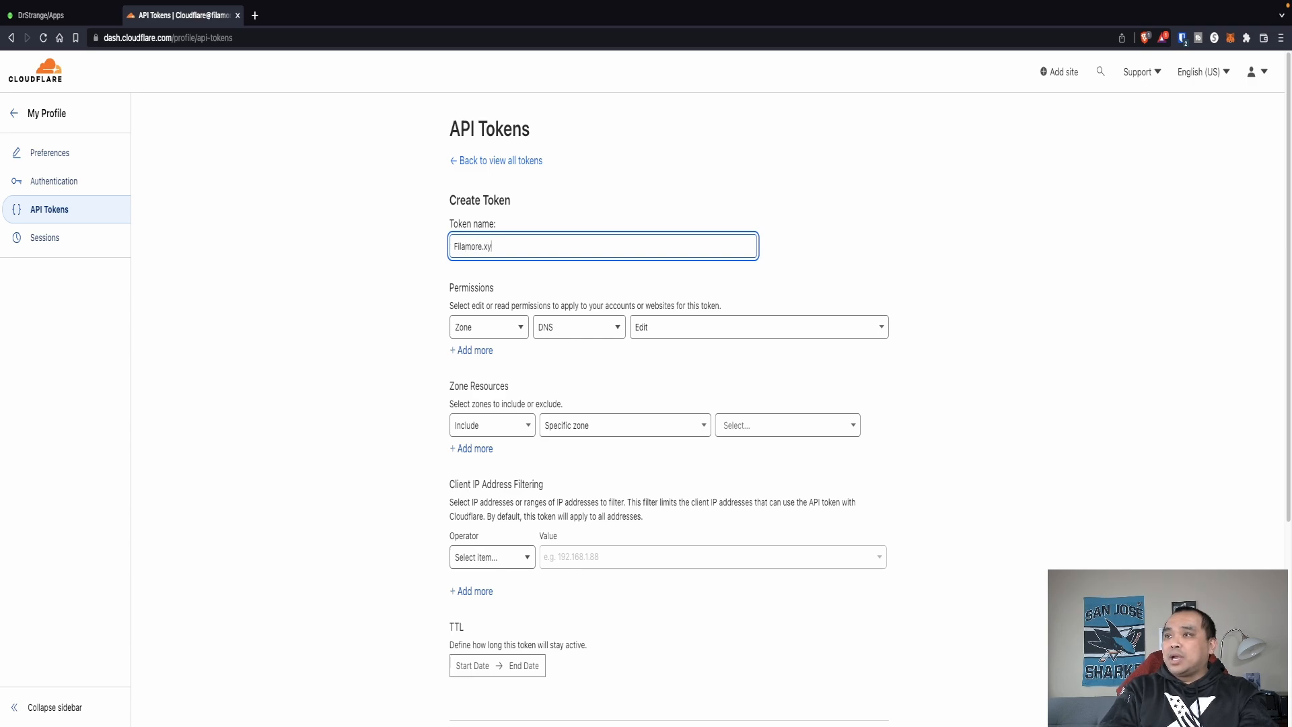
text( token)
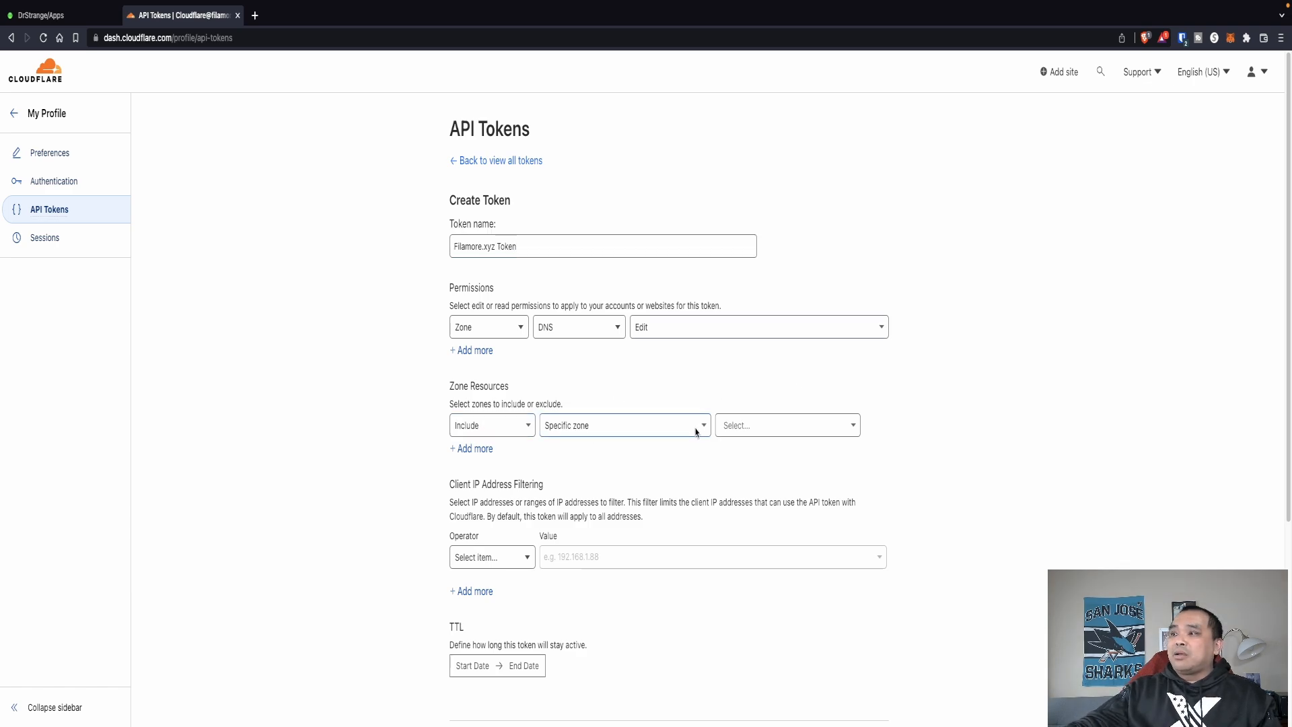
Set the token's zone resources to include All zones.
click(692, 428)
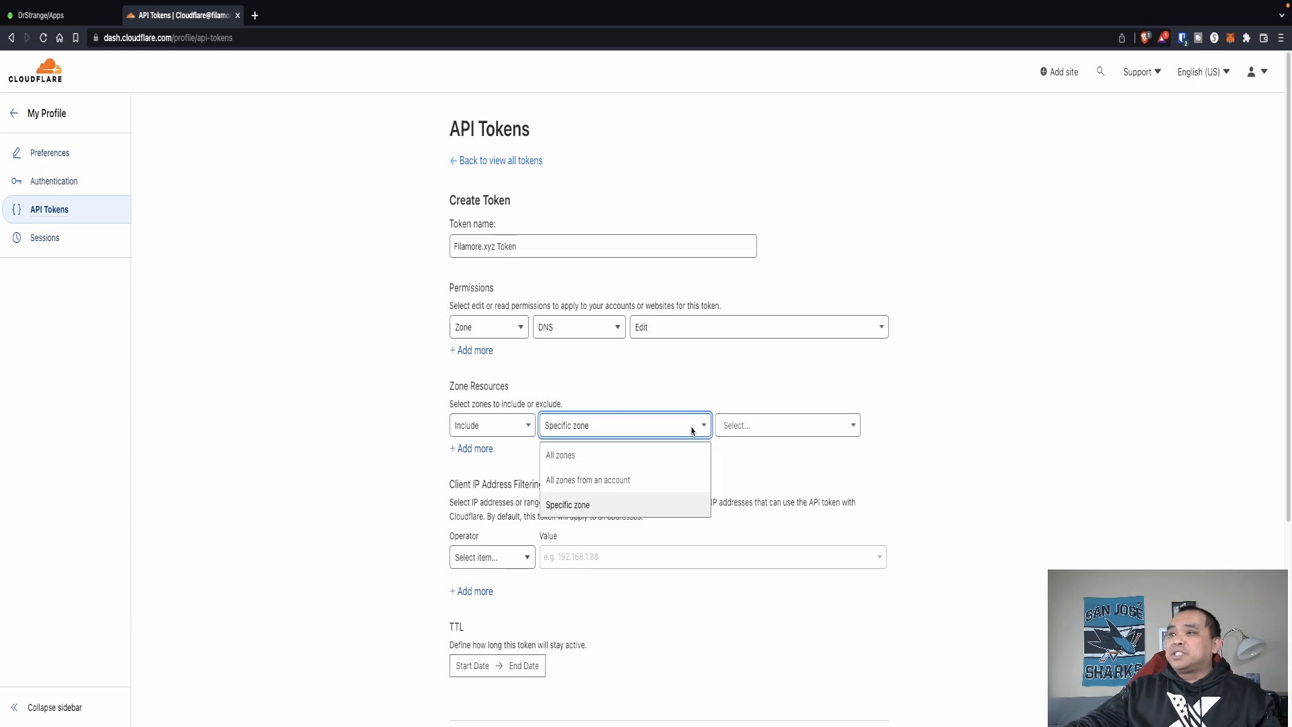
click(585, 457)
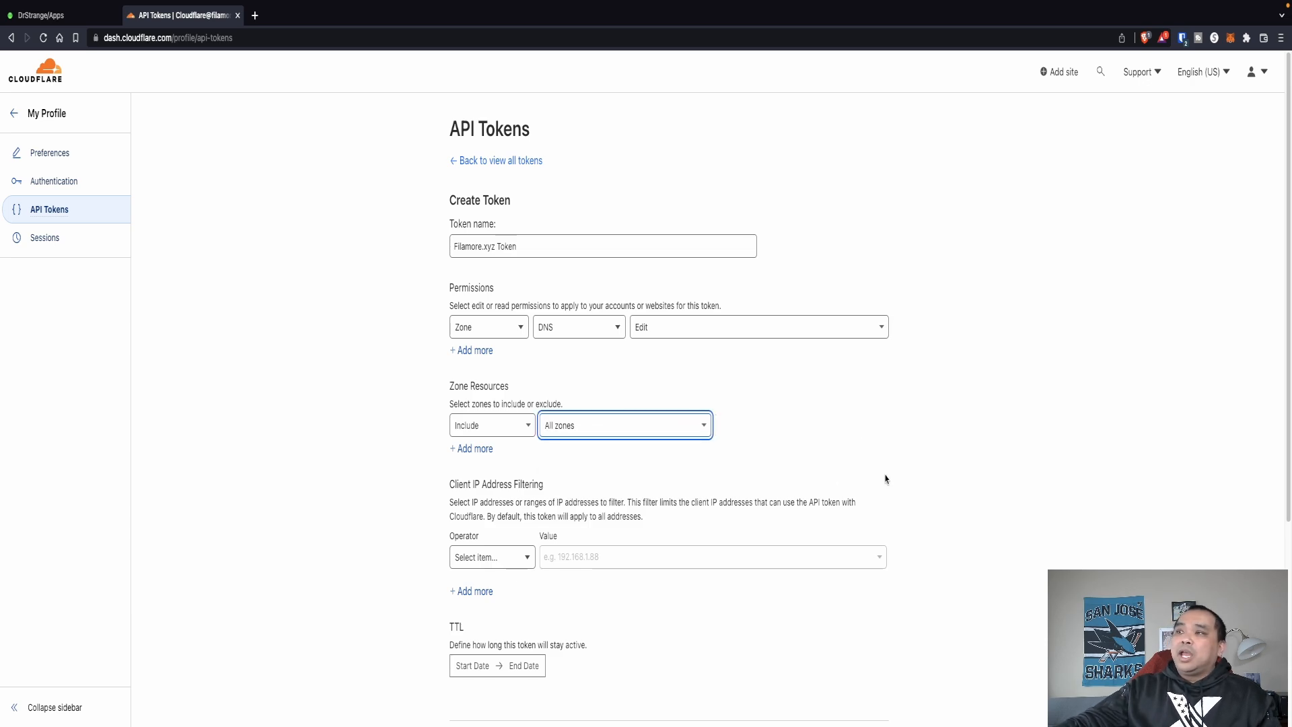
scroll(886, 479, down, 5)
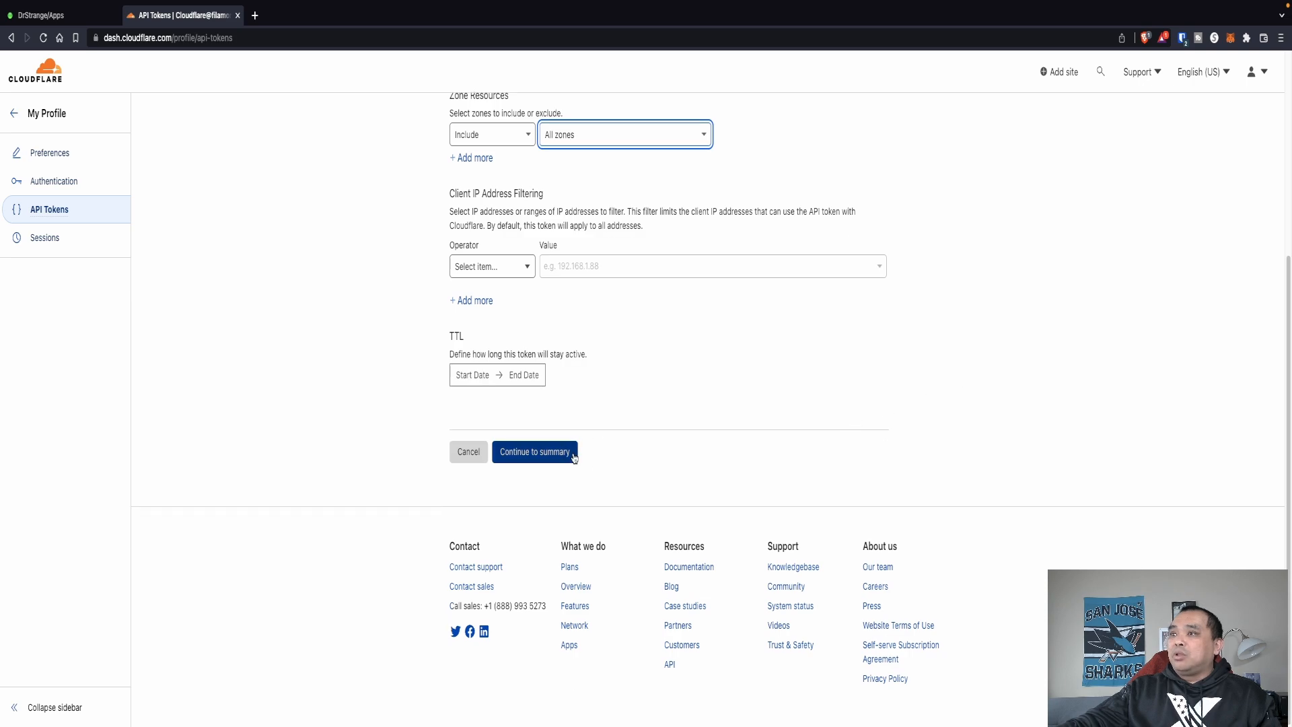
Proceed through the token summary to create the API token and copy its value.
click(523, 453)
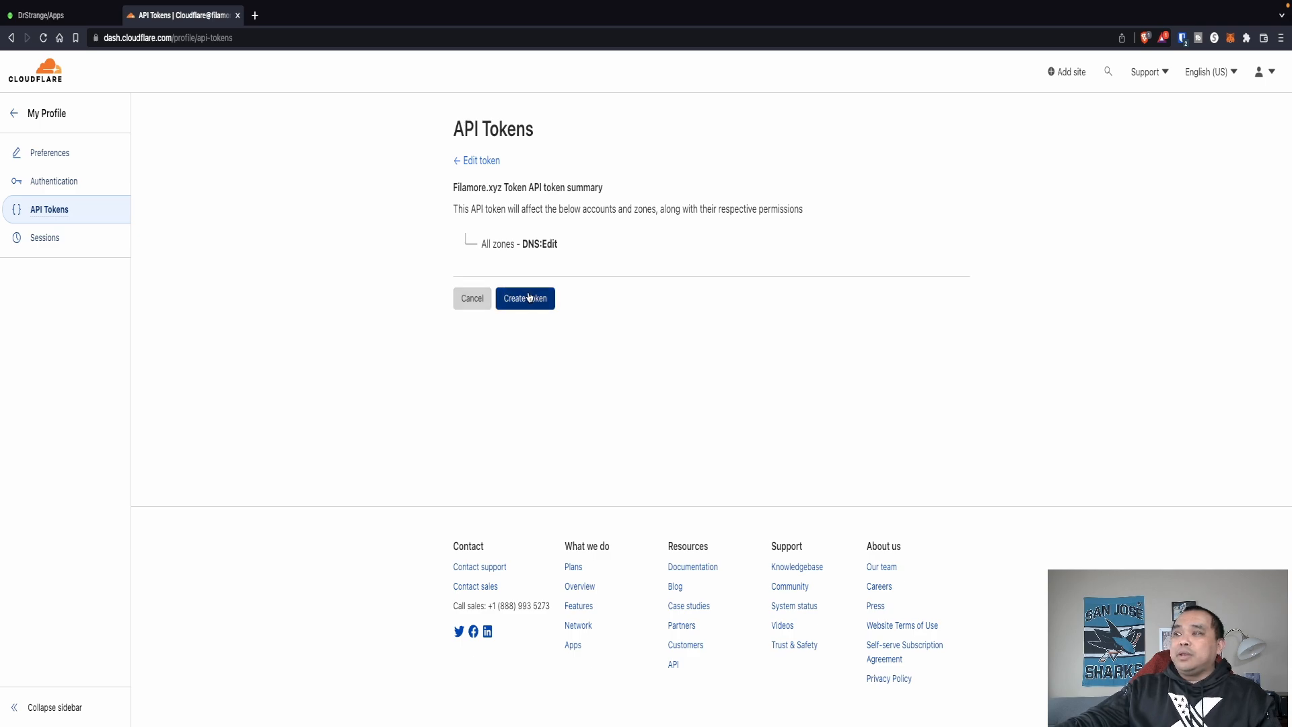
click(528, 297)
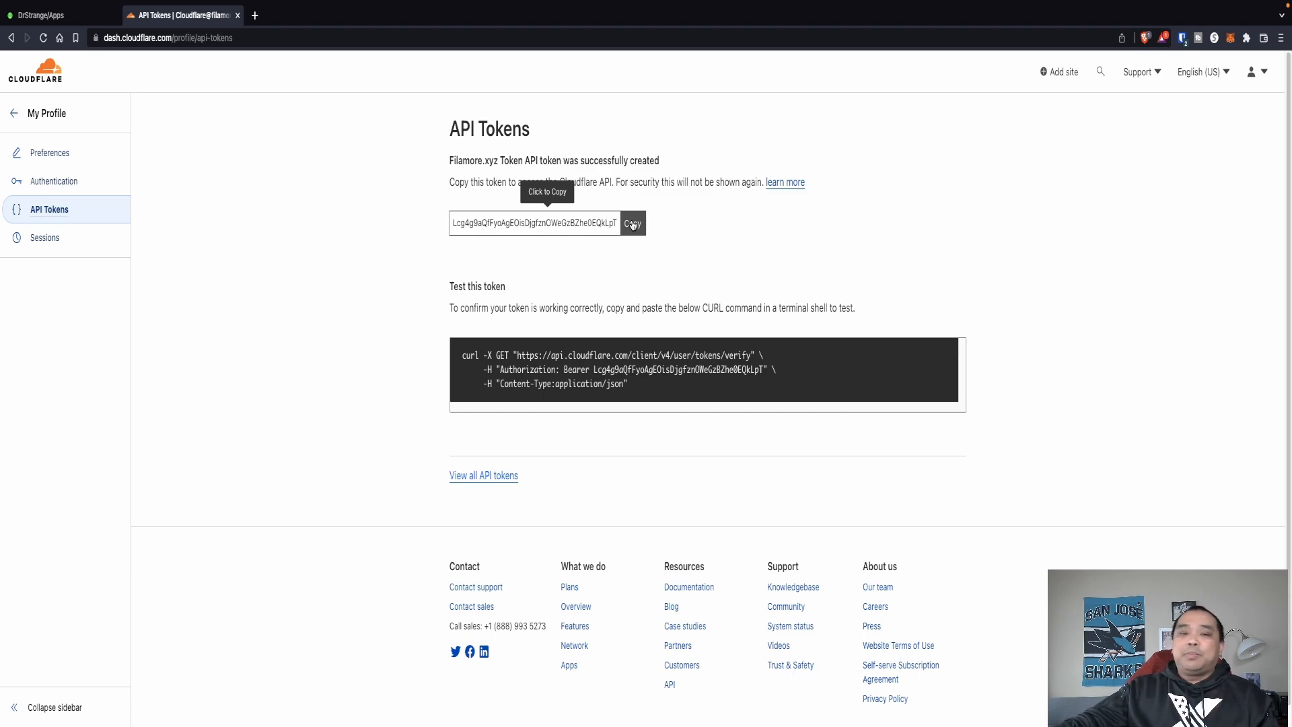
click(632, 225)
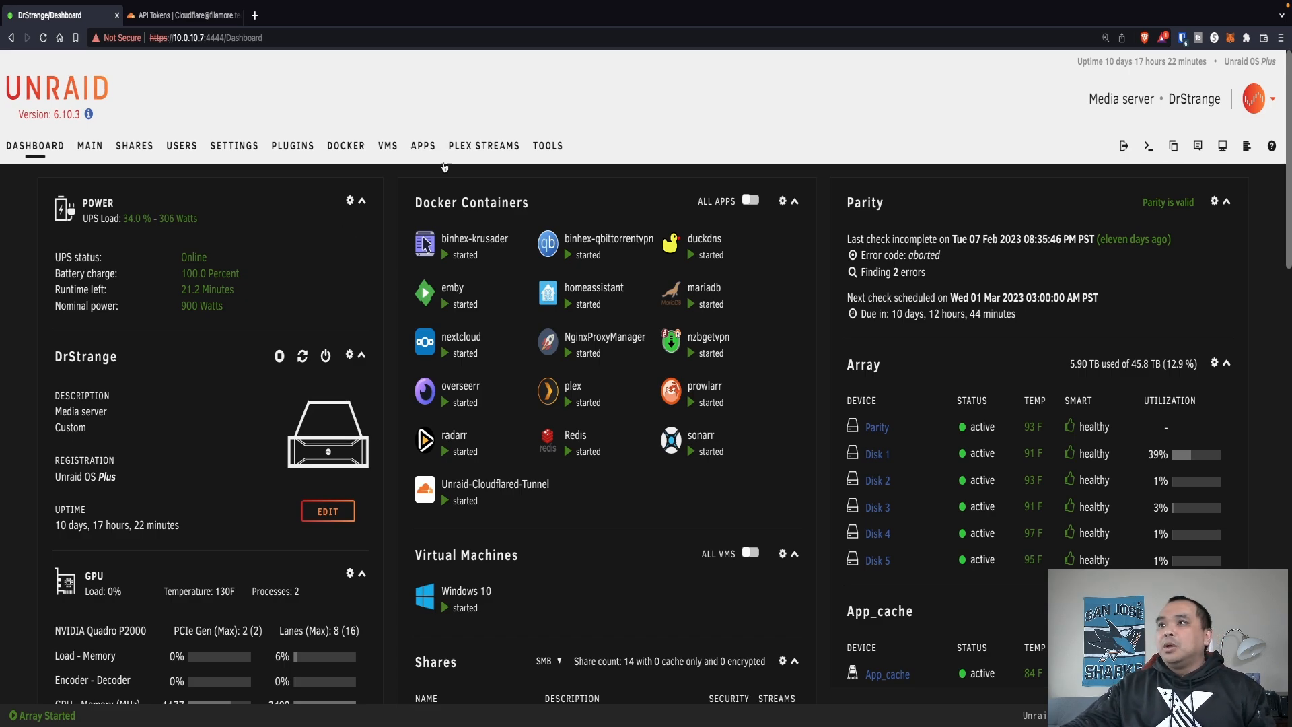
Search the Unraid app catalogue for nginxproxymanager and check the actions offered for the NginxProxyManager app.
click(420, 148)
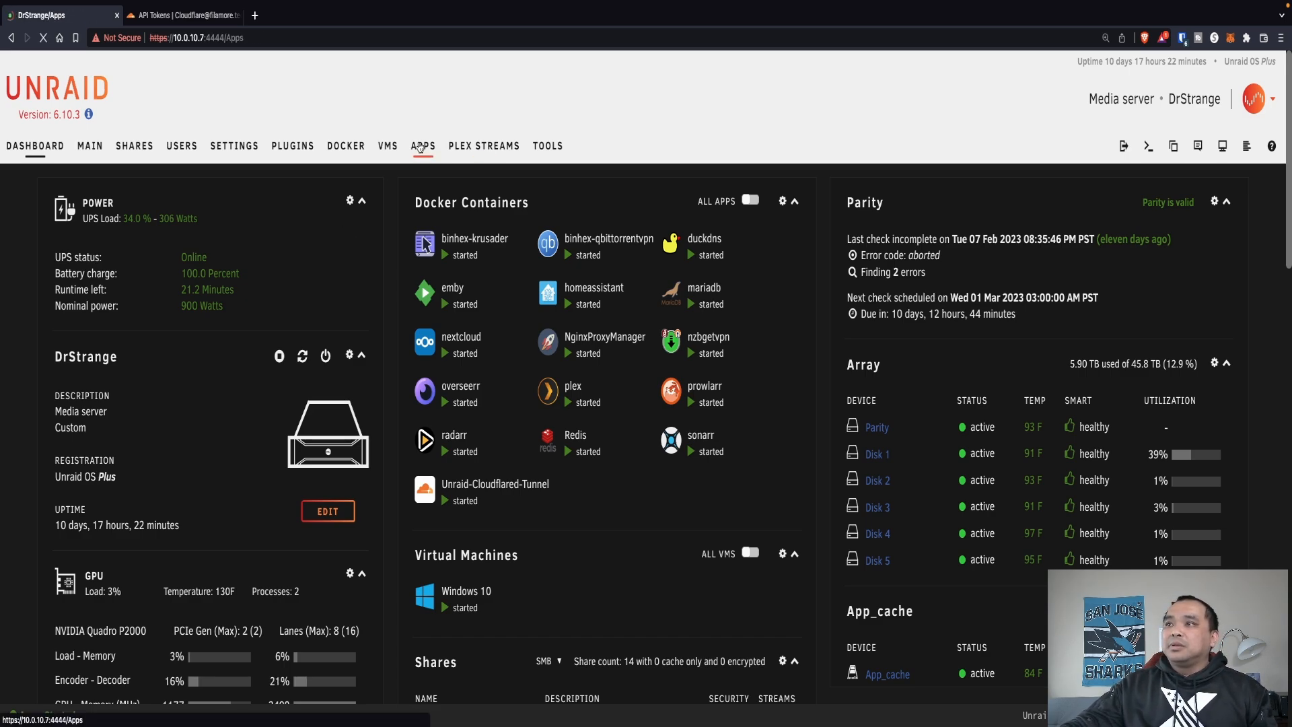
click(244, 198)
text(ngin)
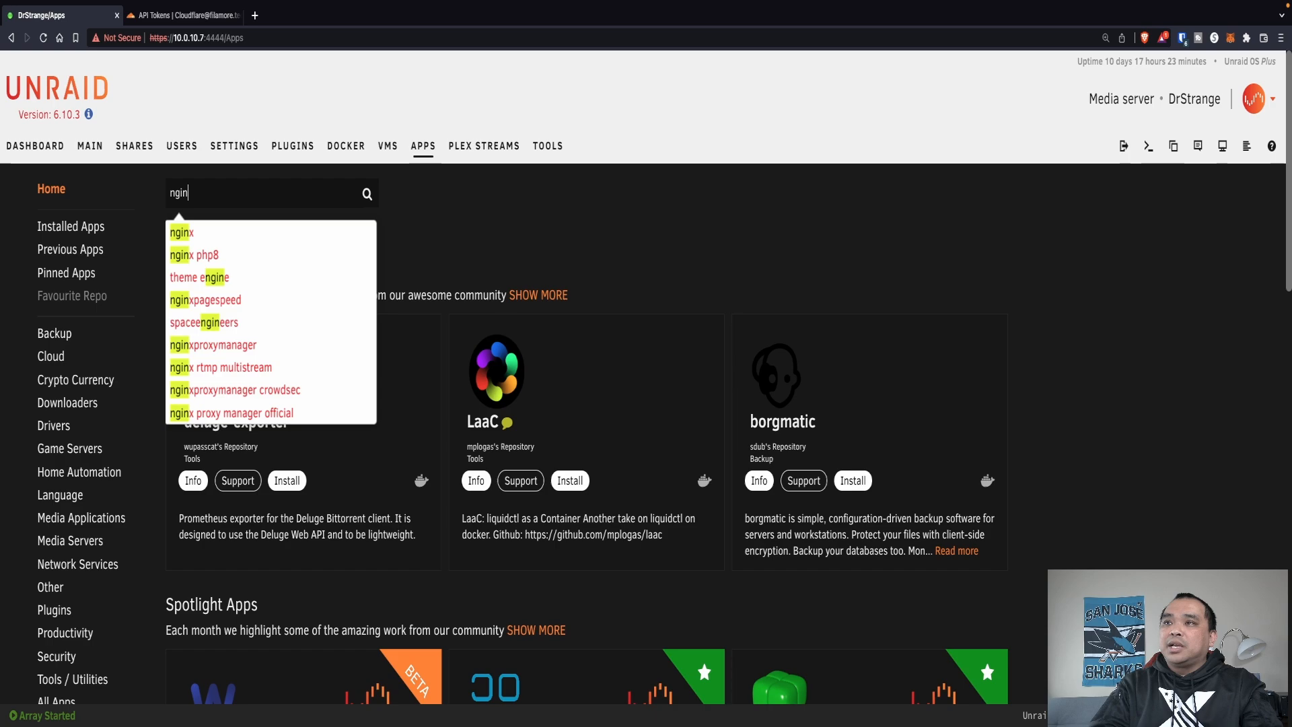
text(xproxy)
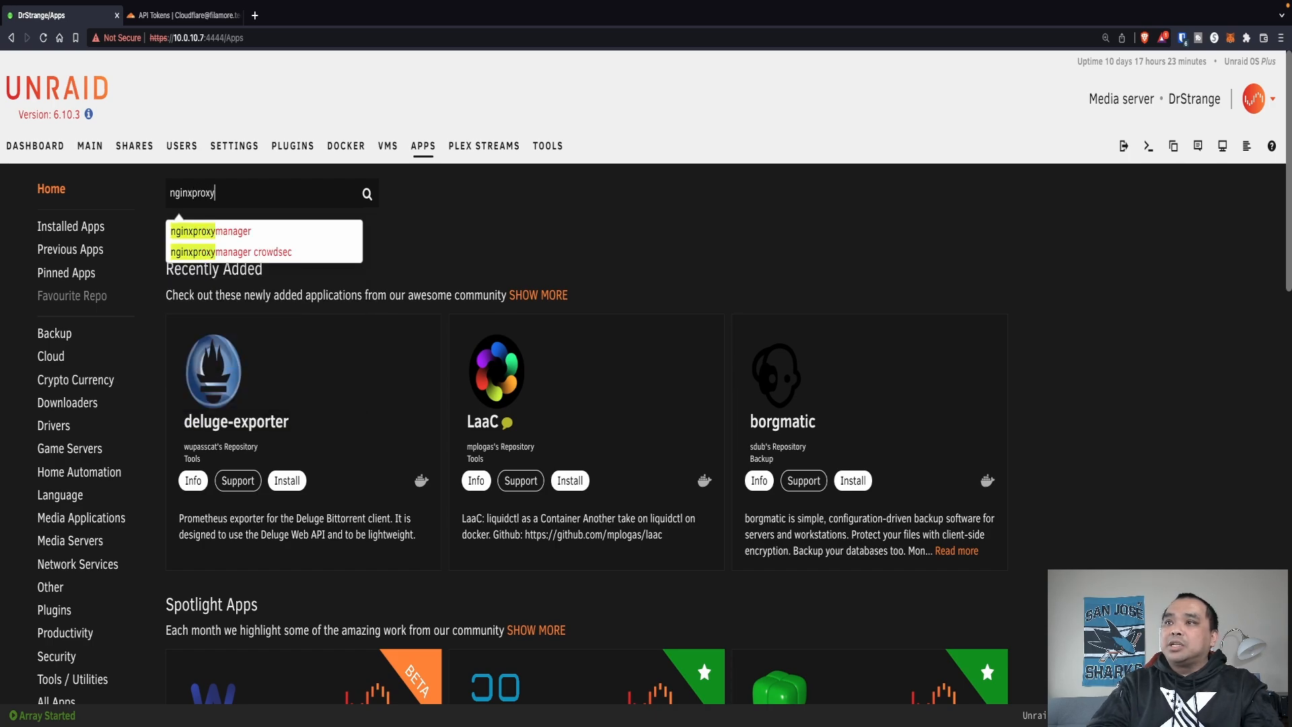
key(Down)
key(Return)
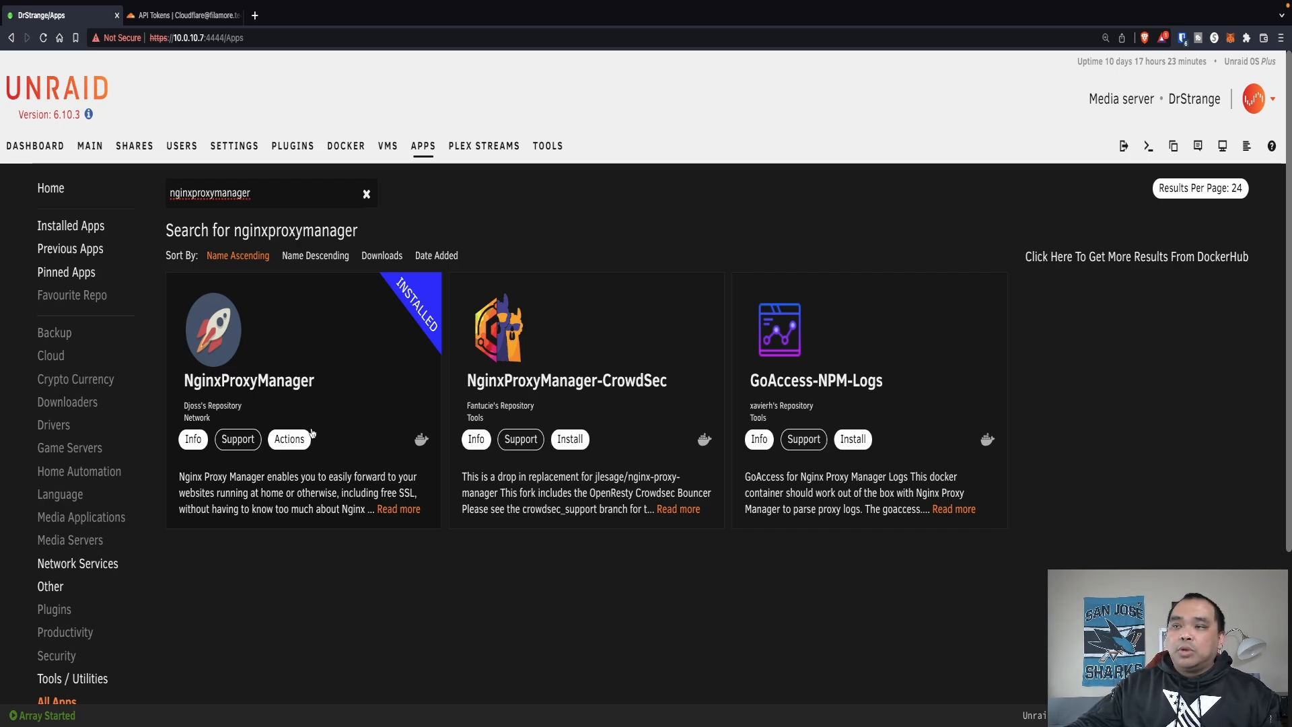
click(297, 444)
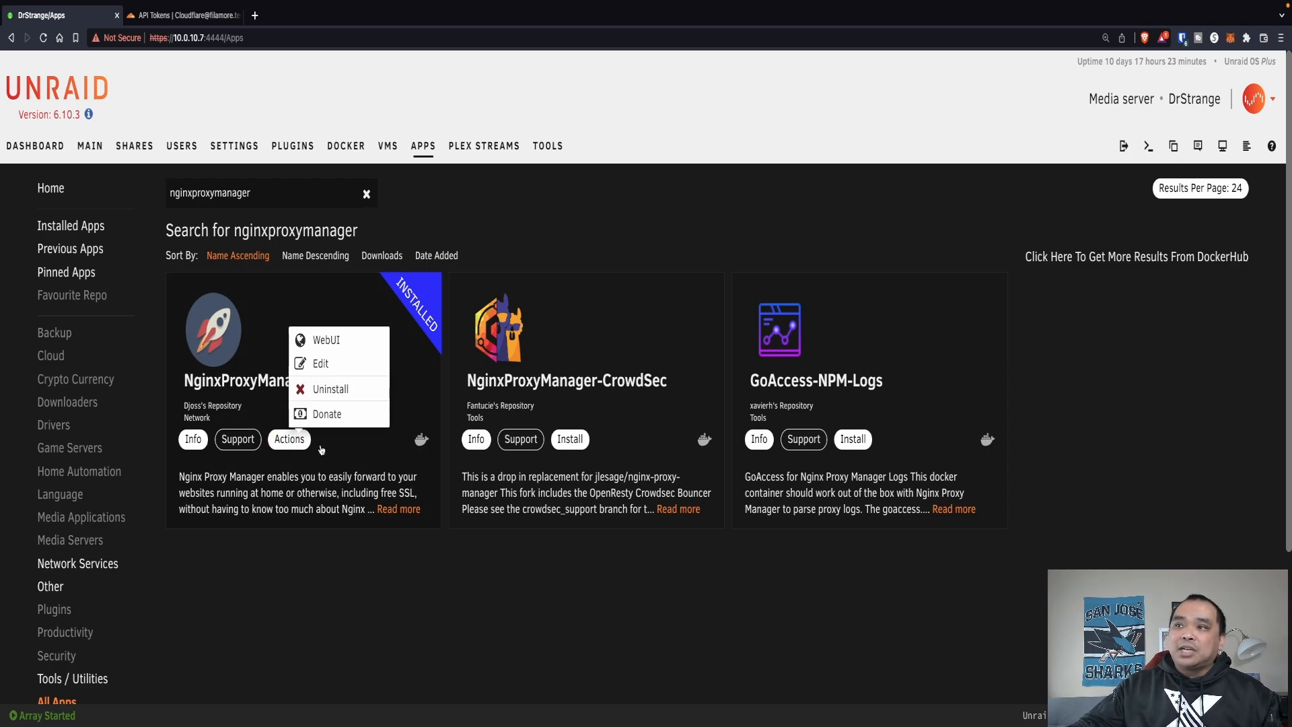
click(305, 491)
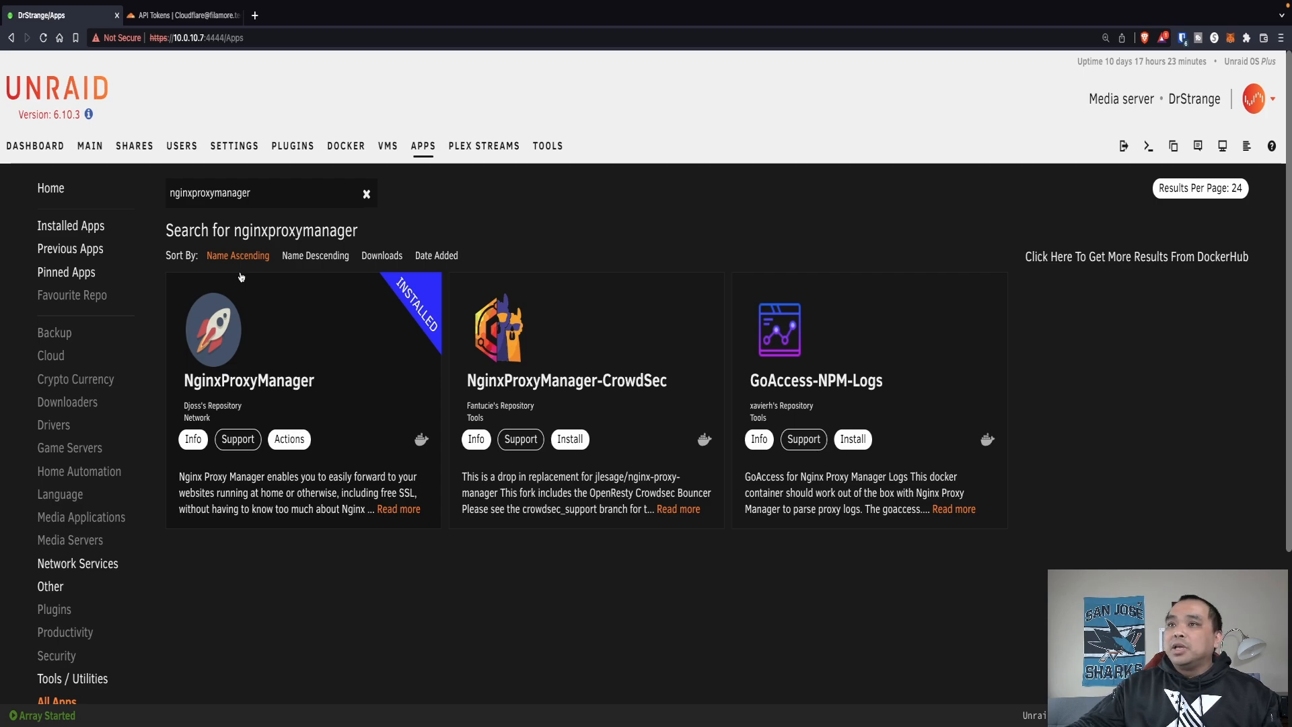
Open the NginxProxyManager Docker container's settings and read the notes on port forwarding and the default login.
click(349, 153)
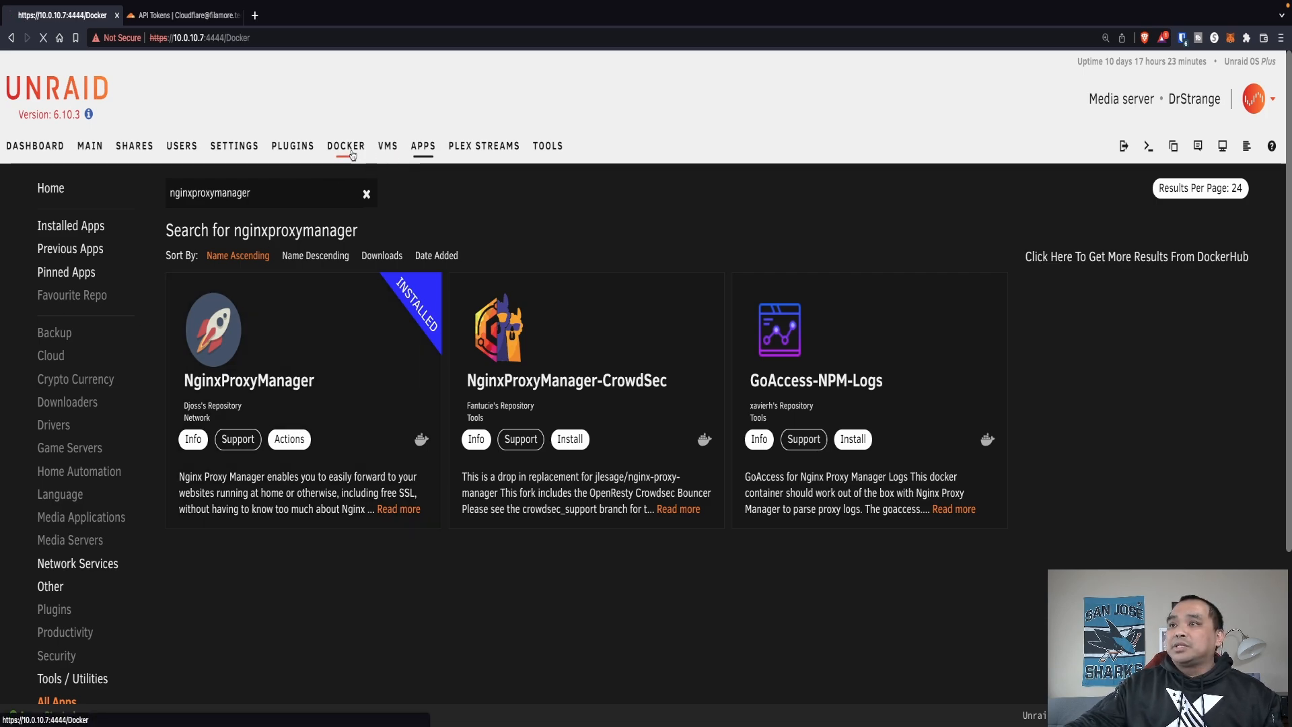
click(79, 584)
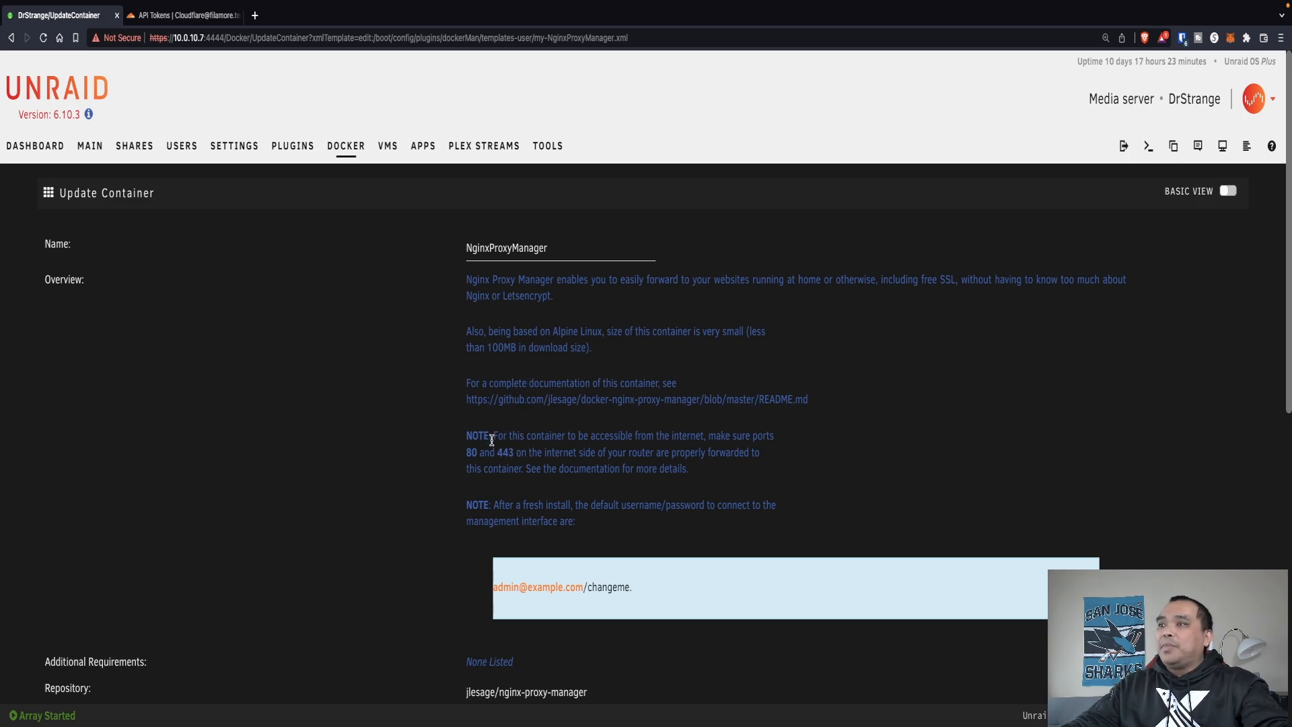
drag(468, 434, 767, 477)
click(766, 477)
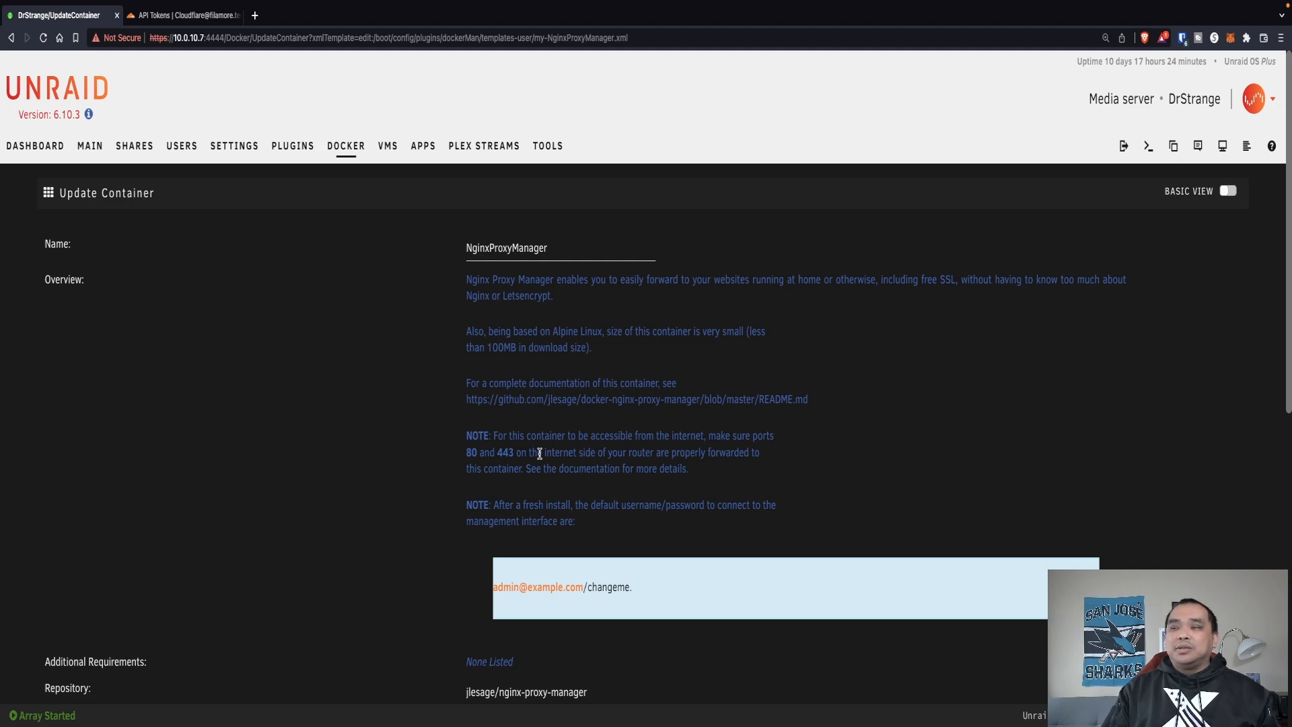
scroll(664, 493, down, 1)
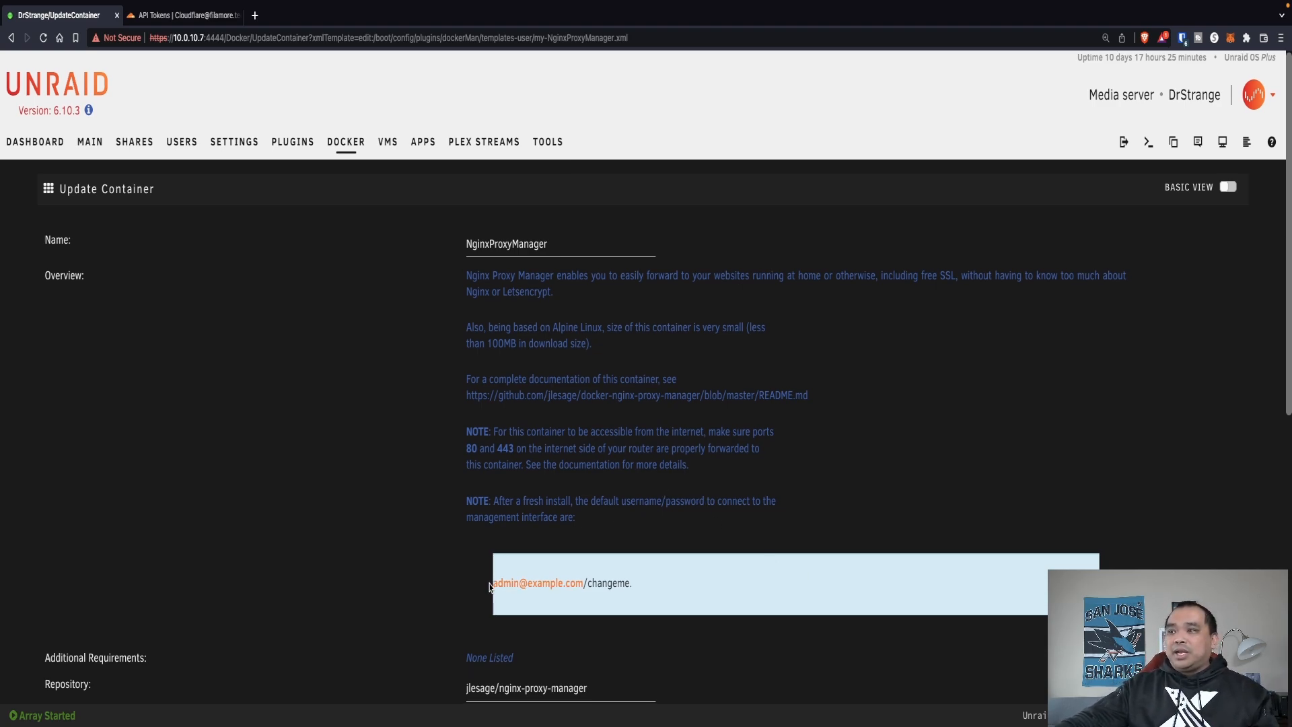
drag(490, 584, 662, 592)
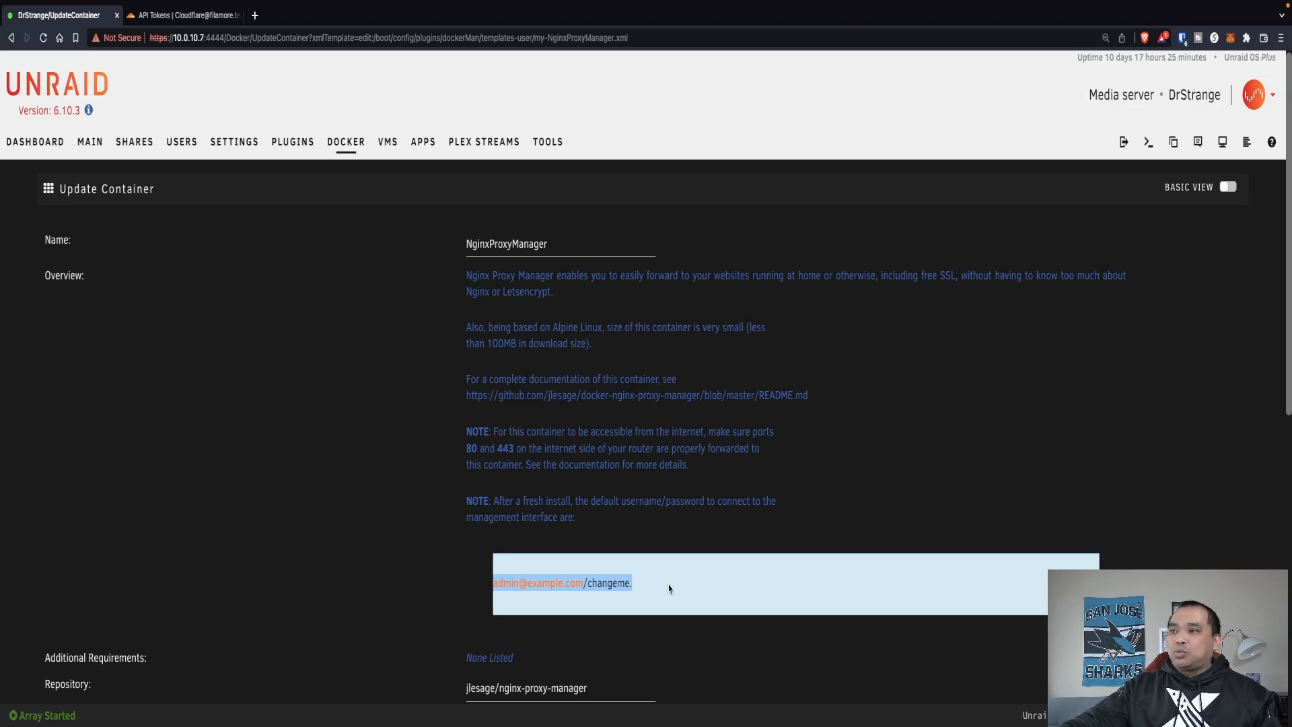
click(569, 601)
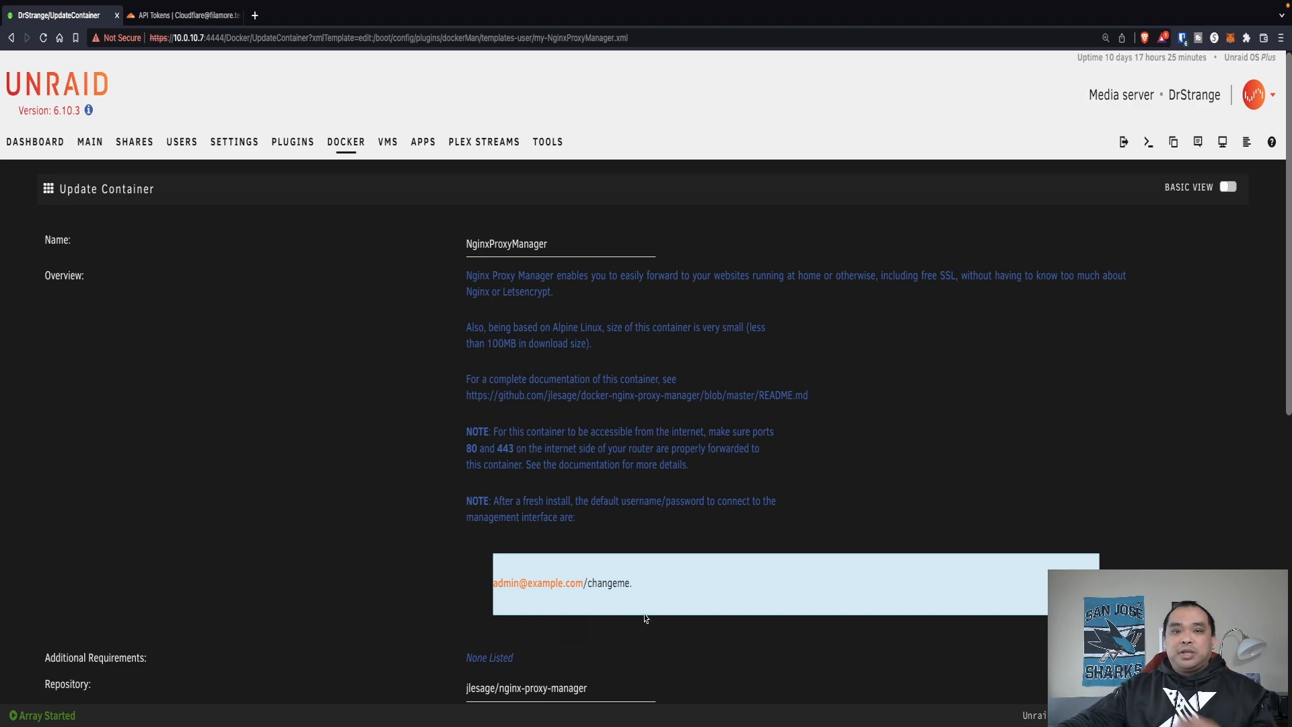
Review the container's network type, port mappings and additional settings, then close the settings without changing them.
scroll(645, 618, down, 6)
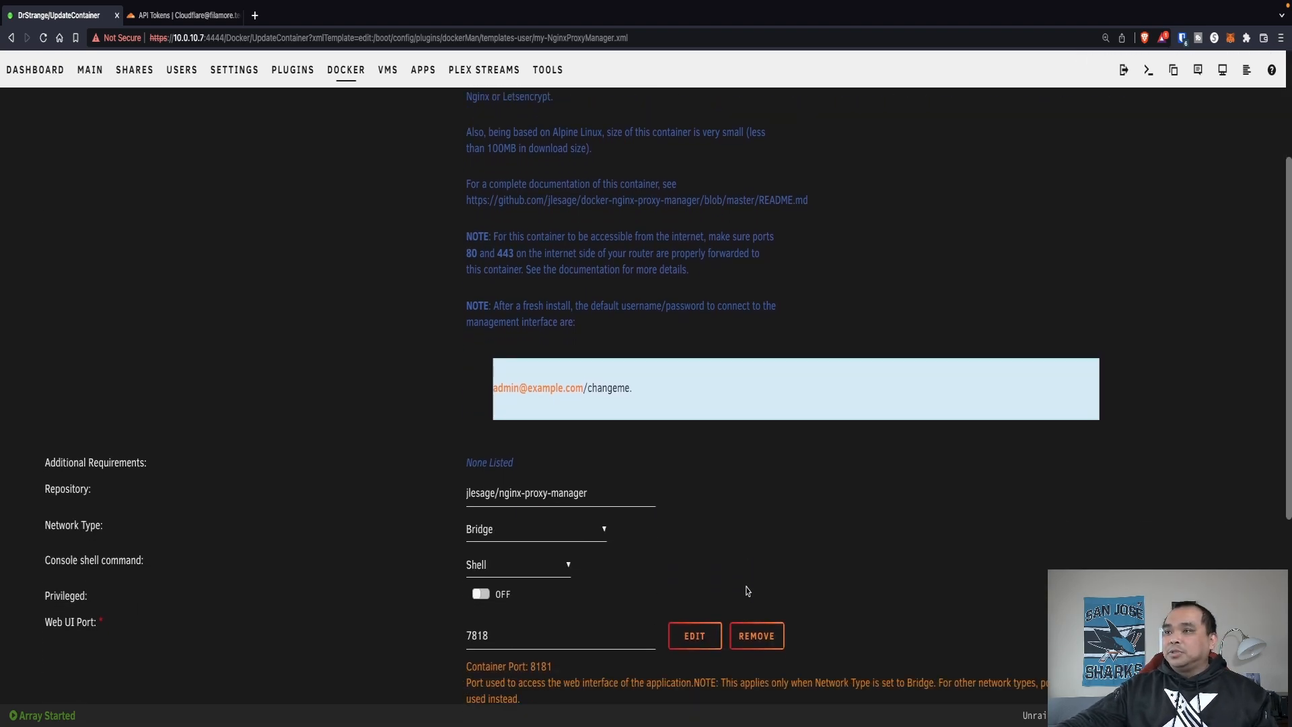
scroll(747, 591, down, 1)
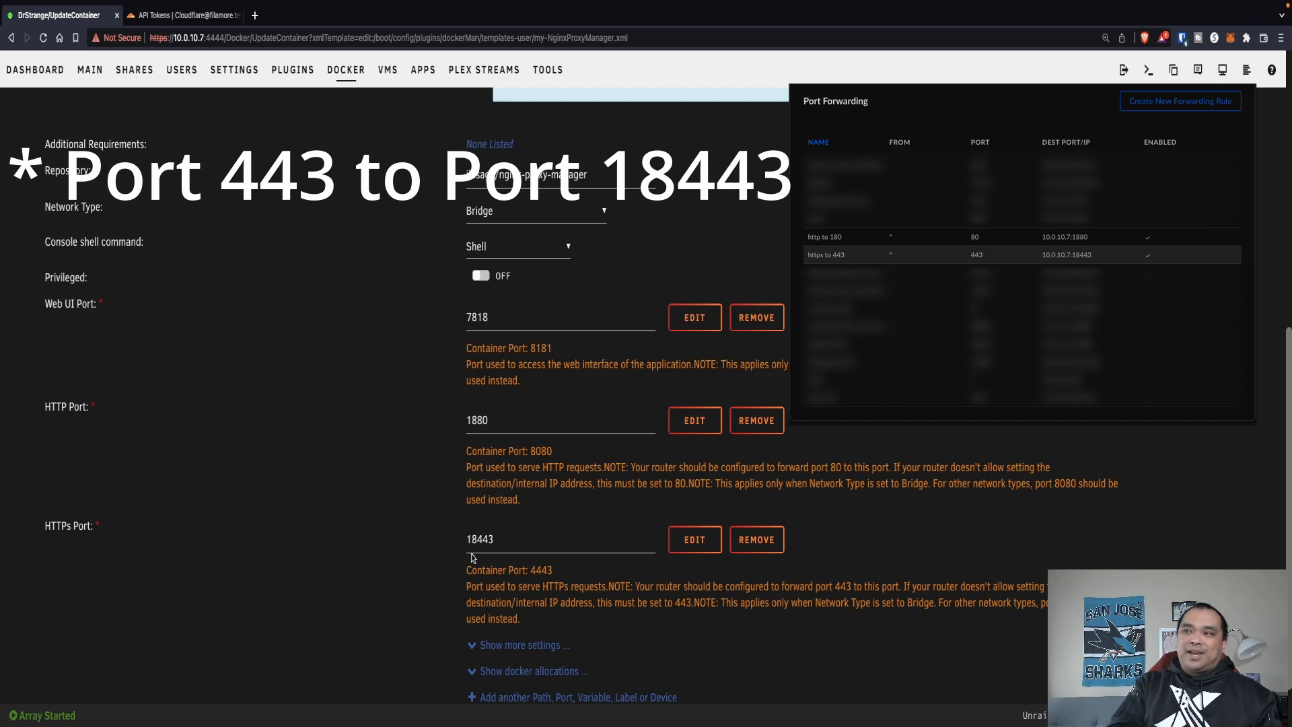
click(520, 645)
scroll(610, 430, down, 7)
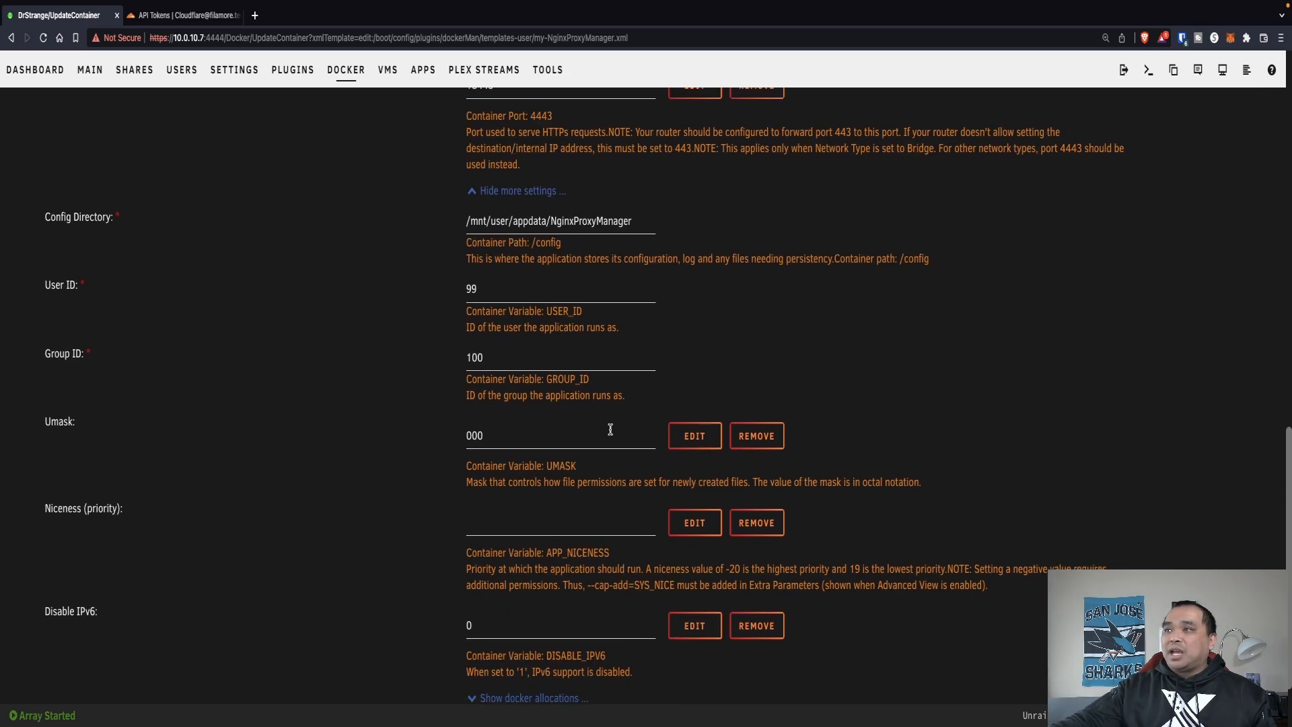
scroll(610, 429, down, 2)
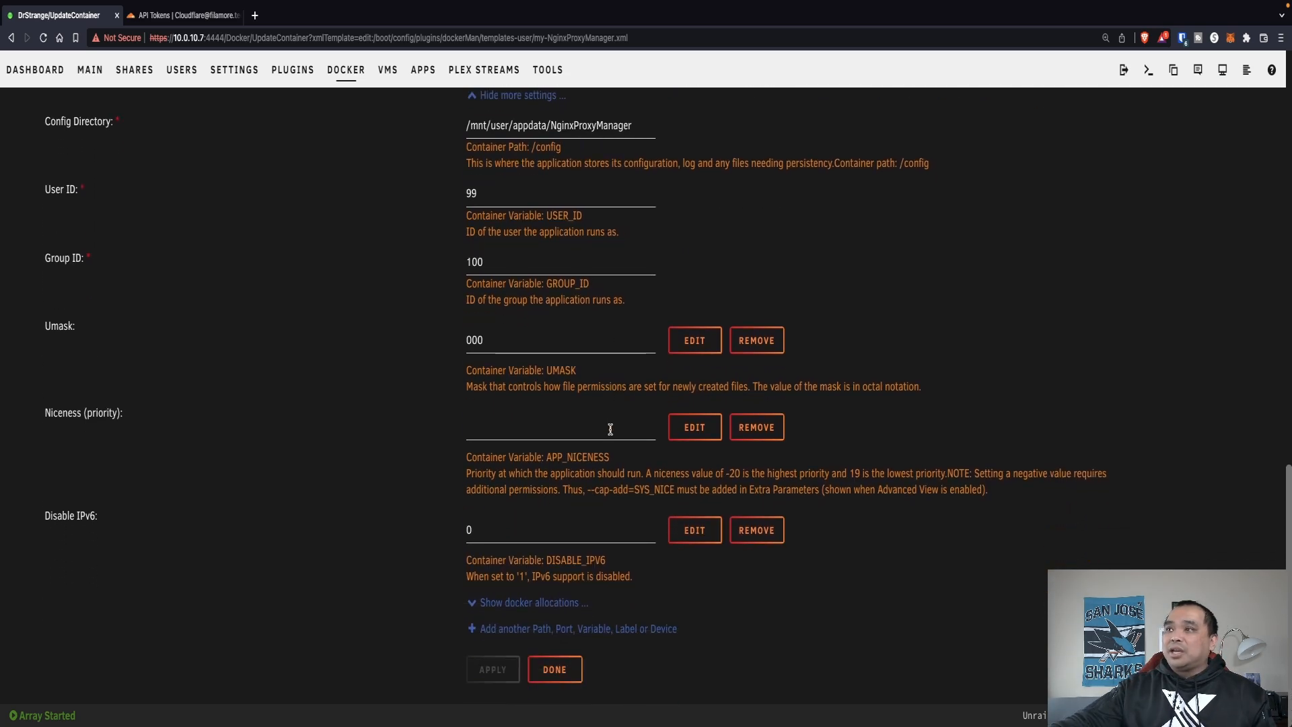
click(555, 670)
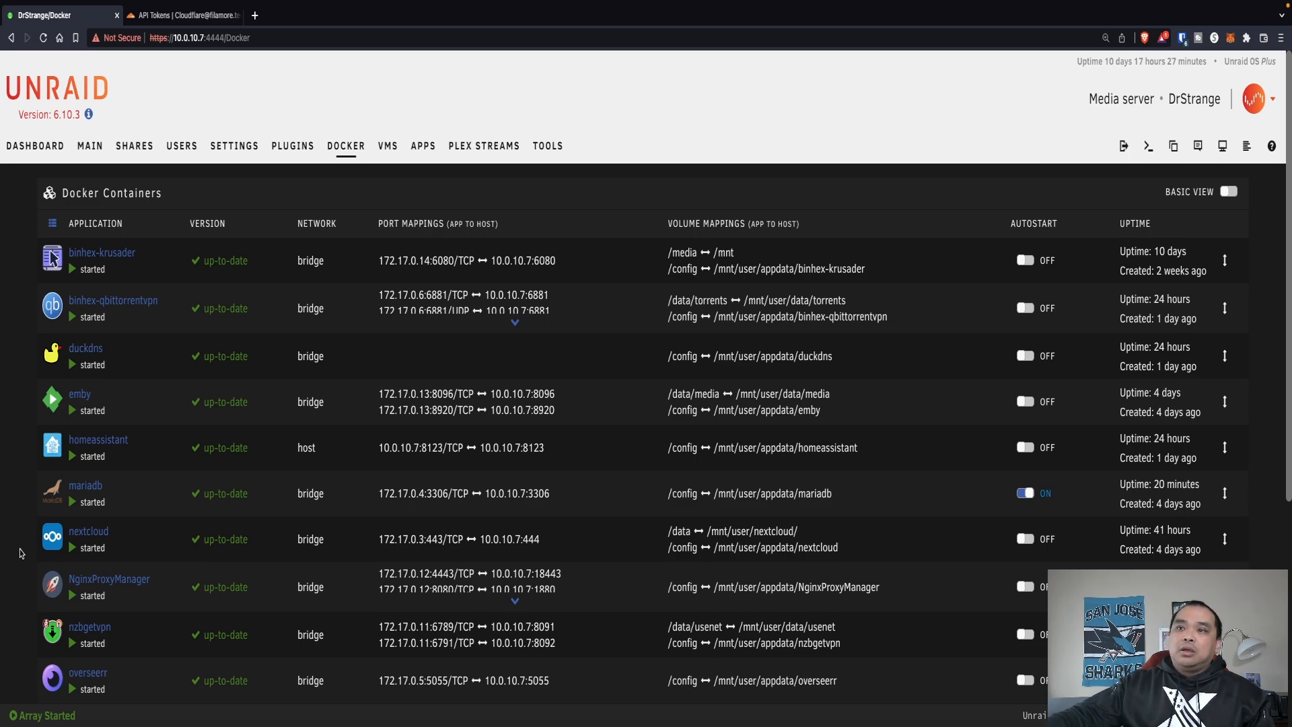
Open the web interface of the NginxProxyManager container.
click(52, 592)
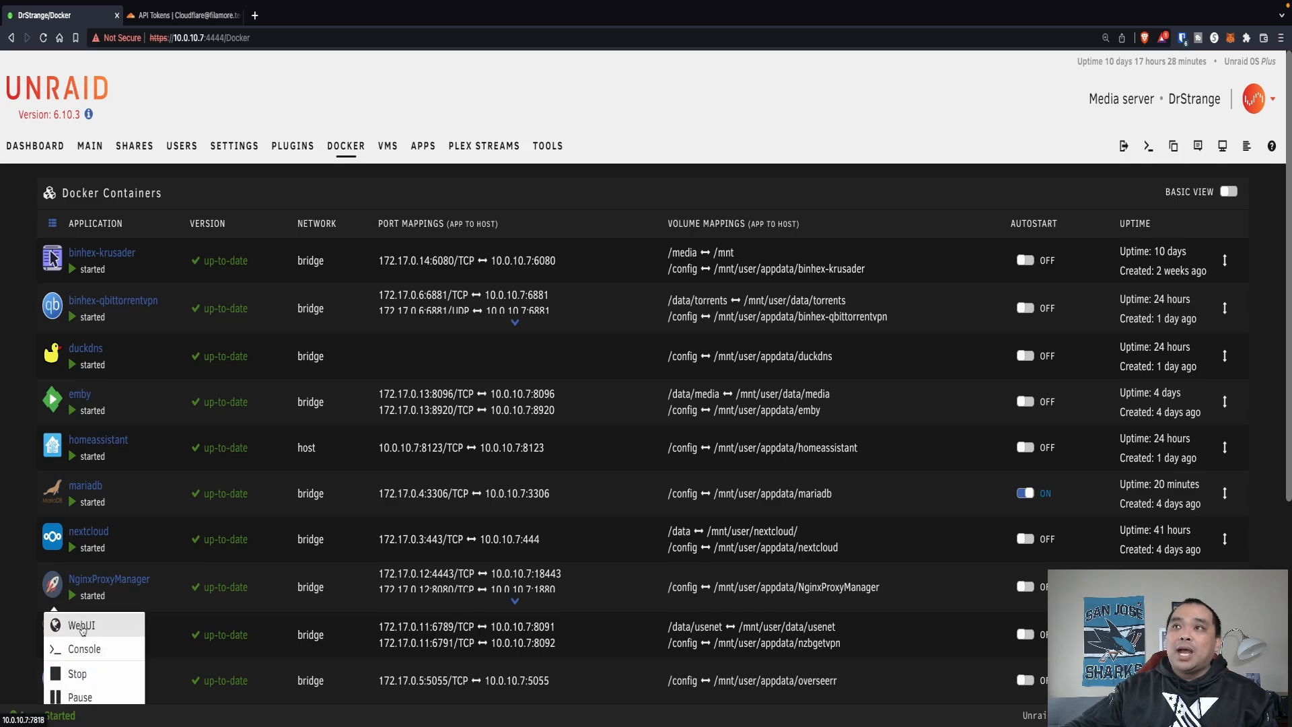
click(81, 626)
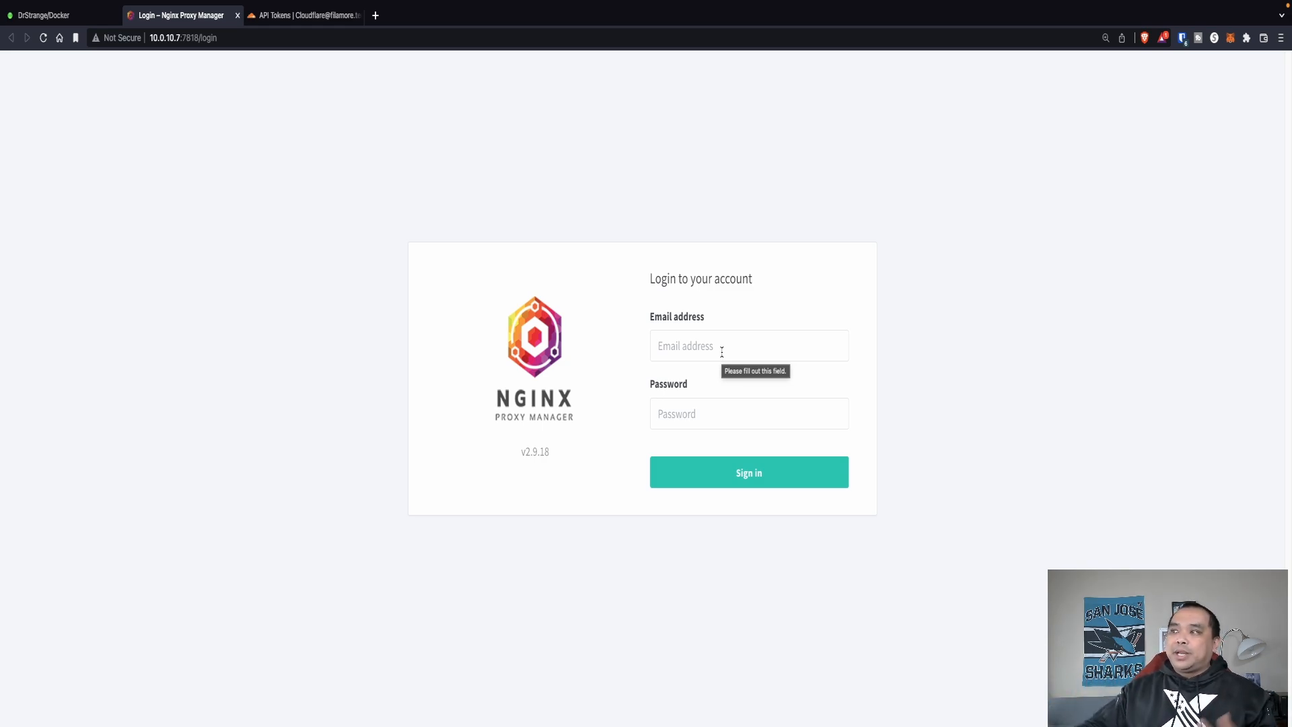
Sign in to Nginx Proxy Manager with the default administrator e-mail address and the default account password.
click(670, 352)
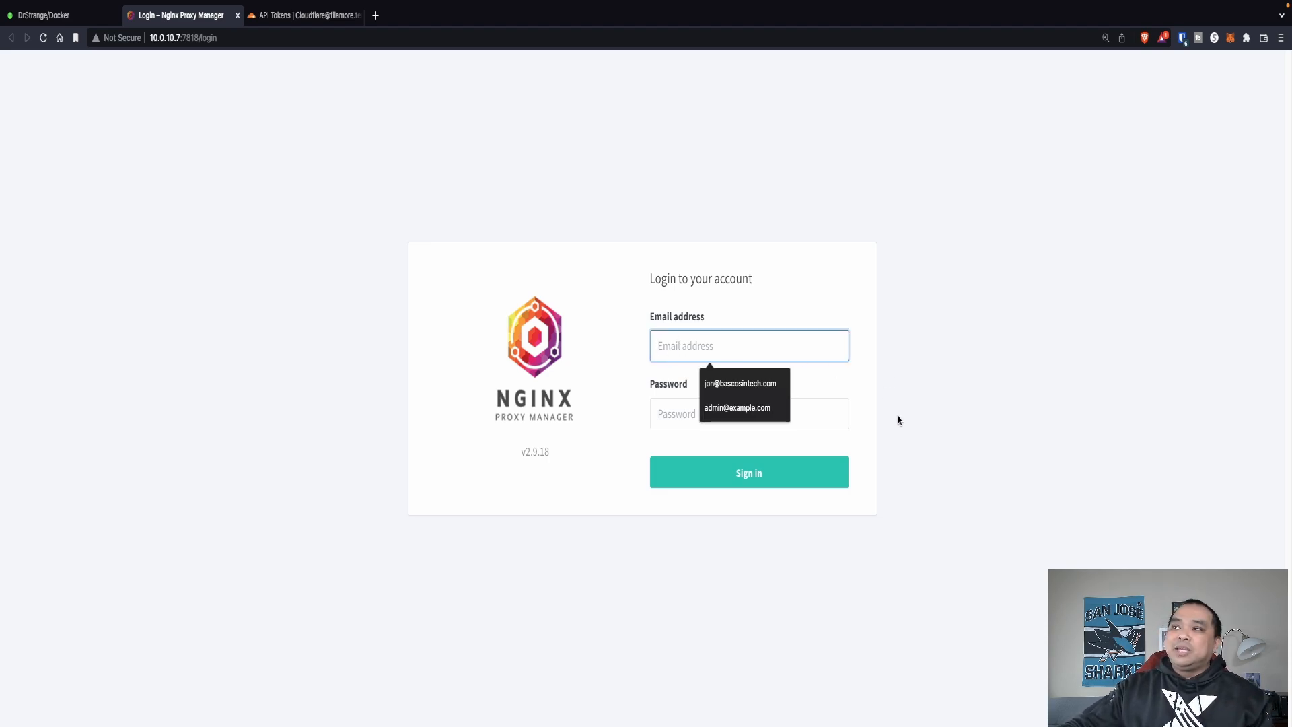
text(ad)
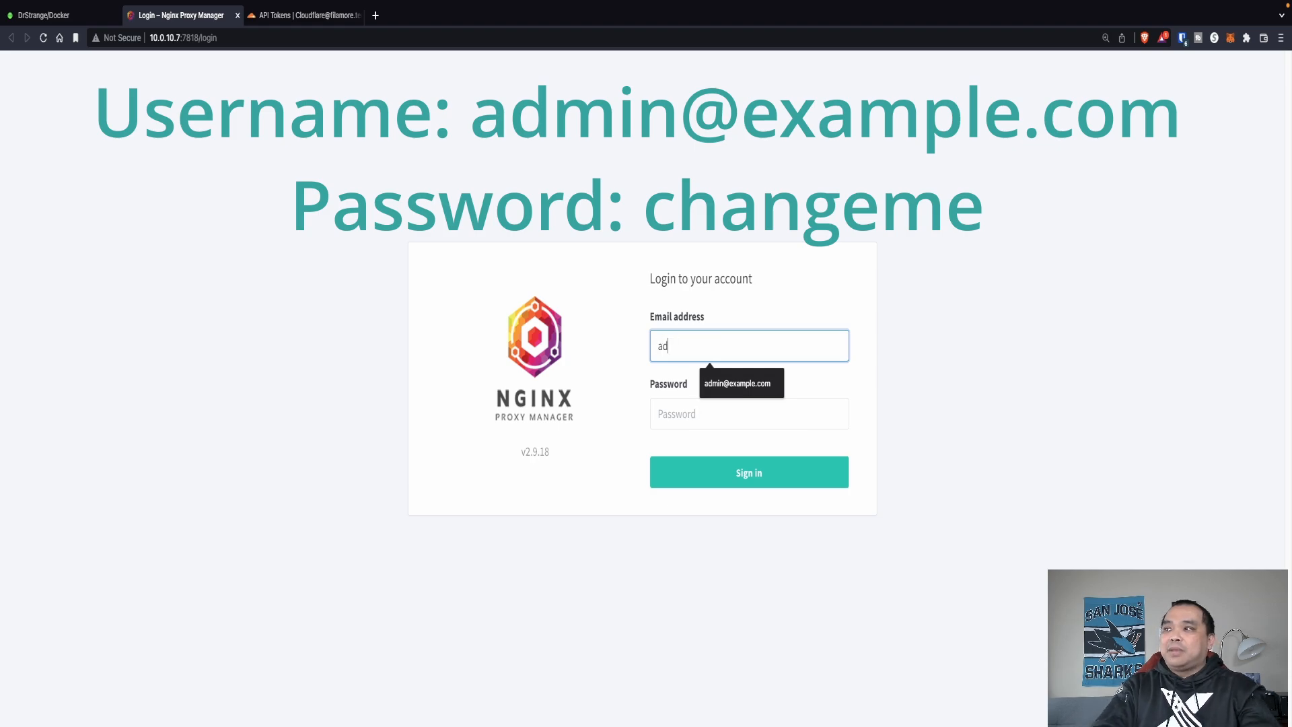
text(min@e)
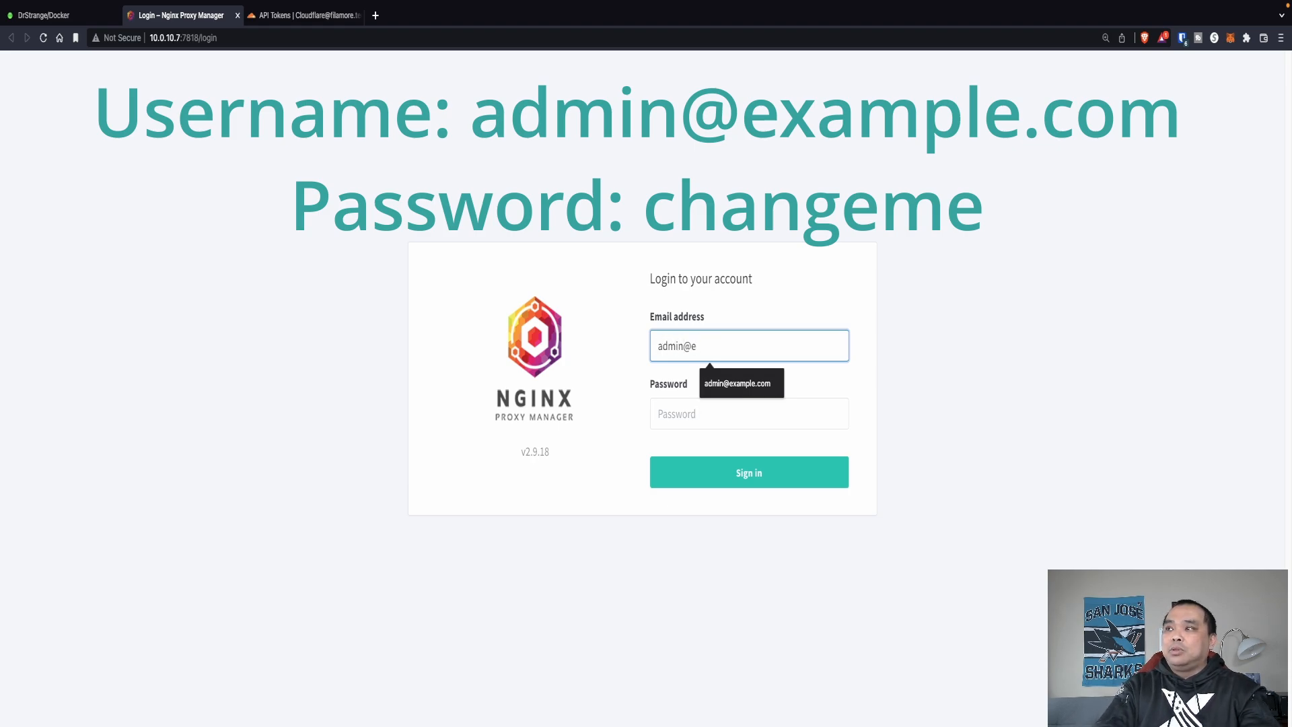
text(xample.com)
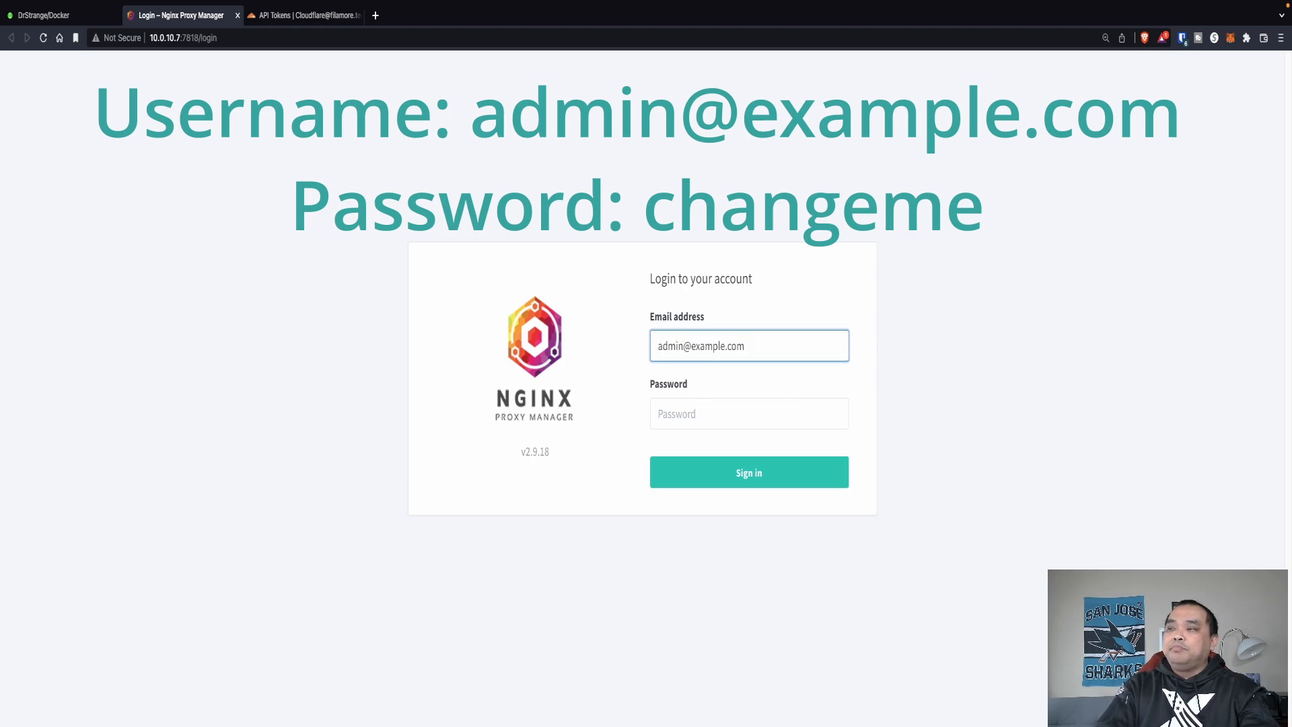
key(Tab)
text(chang)
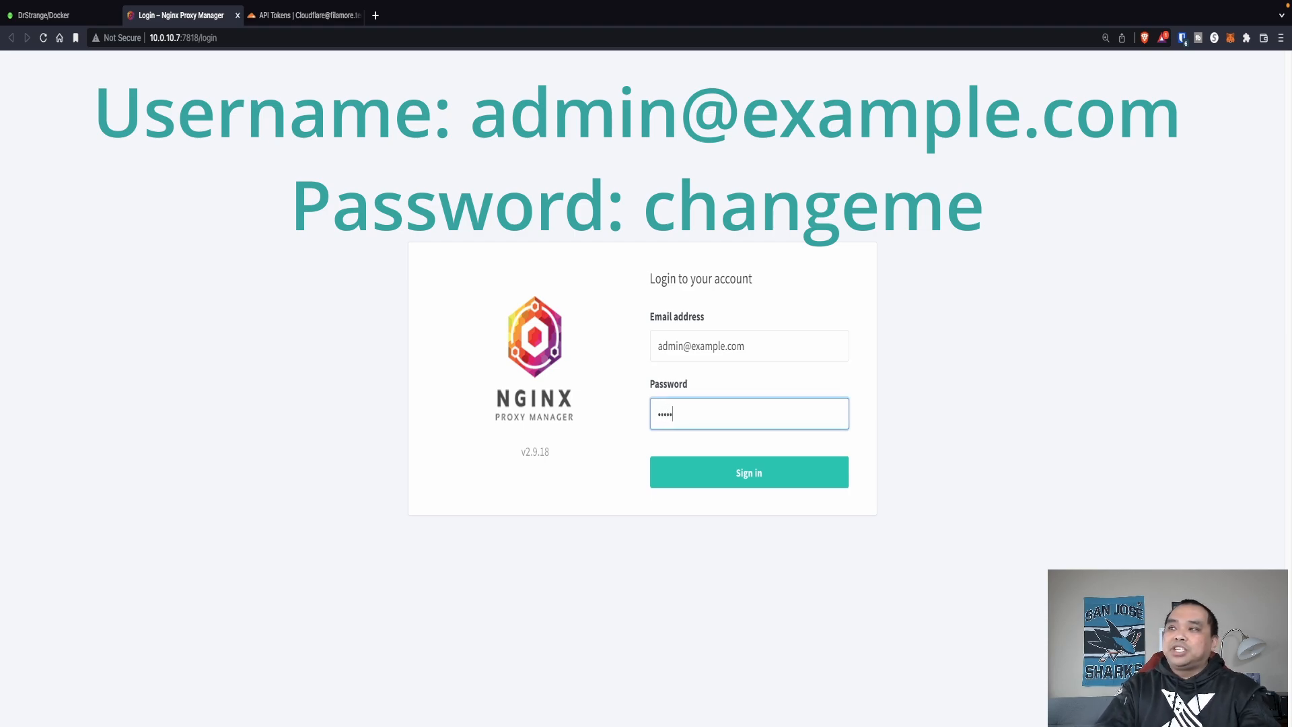
text(eme)
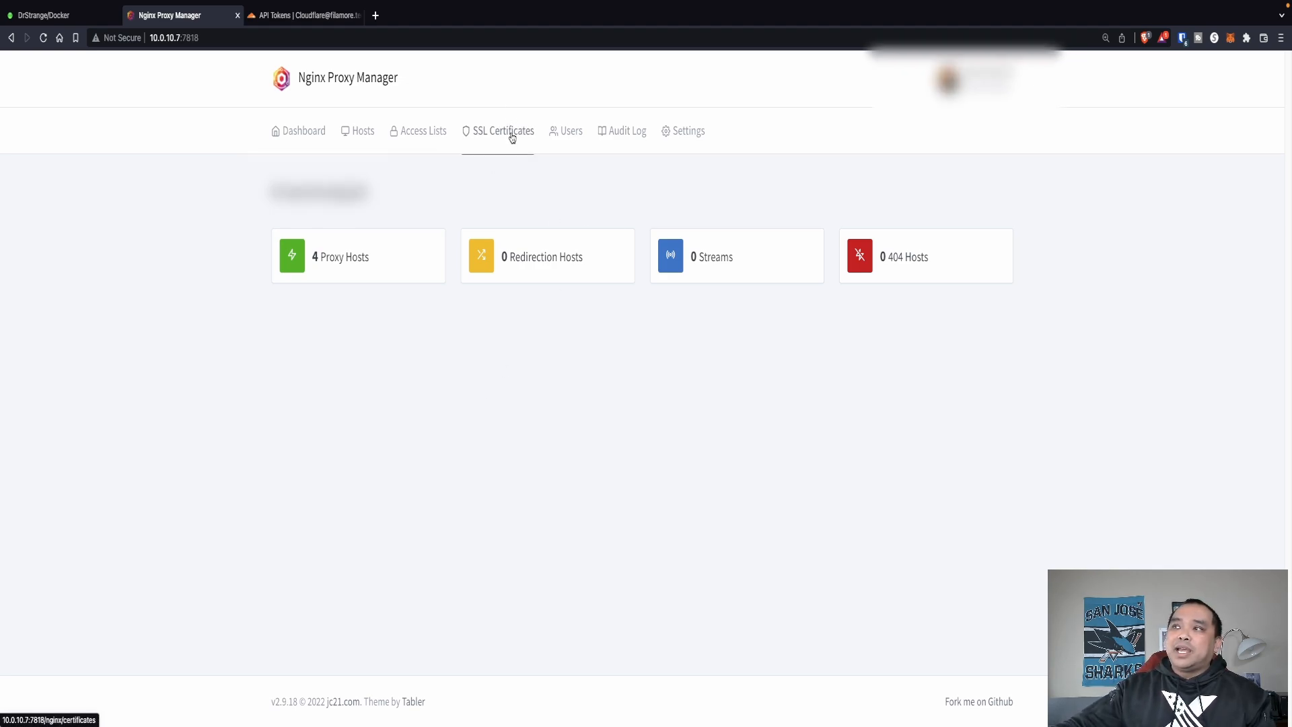
Start a new Let's Encrypt SSL certificate and add the wildcard domain name *.filamore.xyz.
click(512, 138)
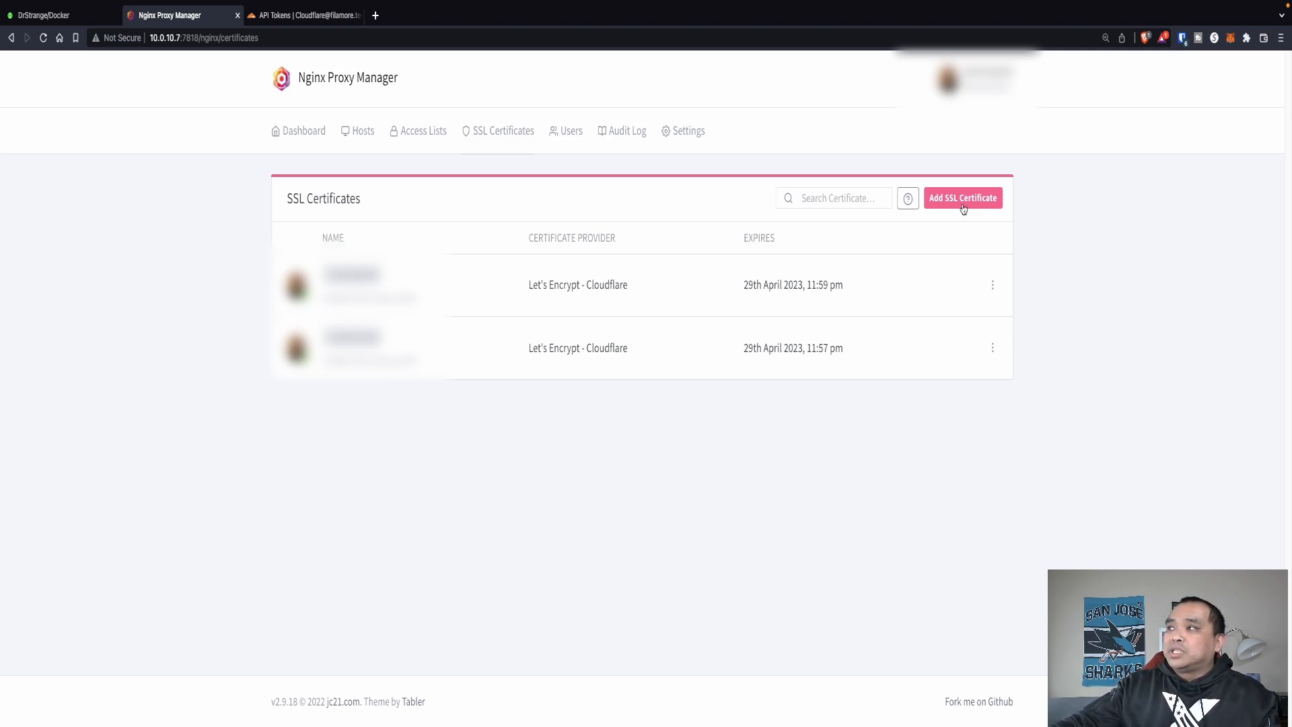
click(964, 209)
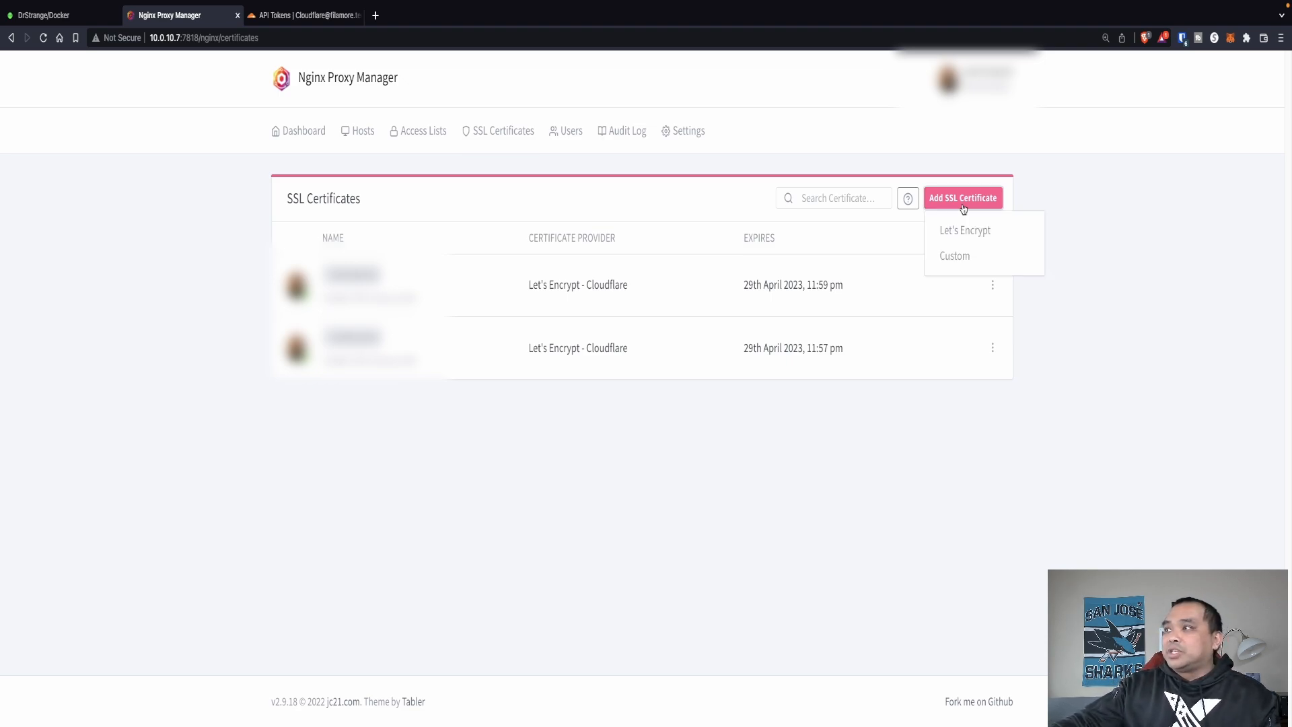
click(961, 237)
click(550, 175)
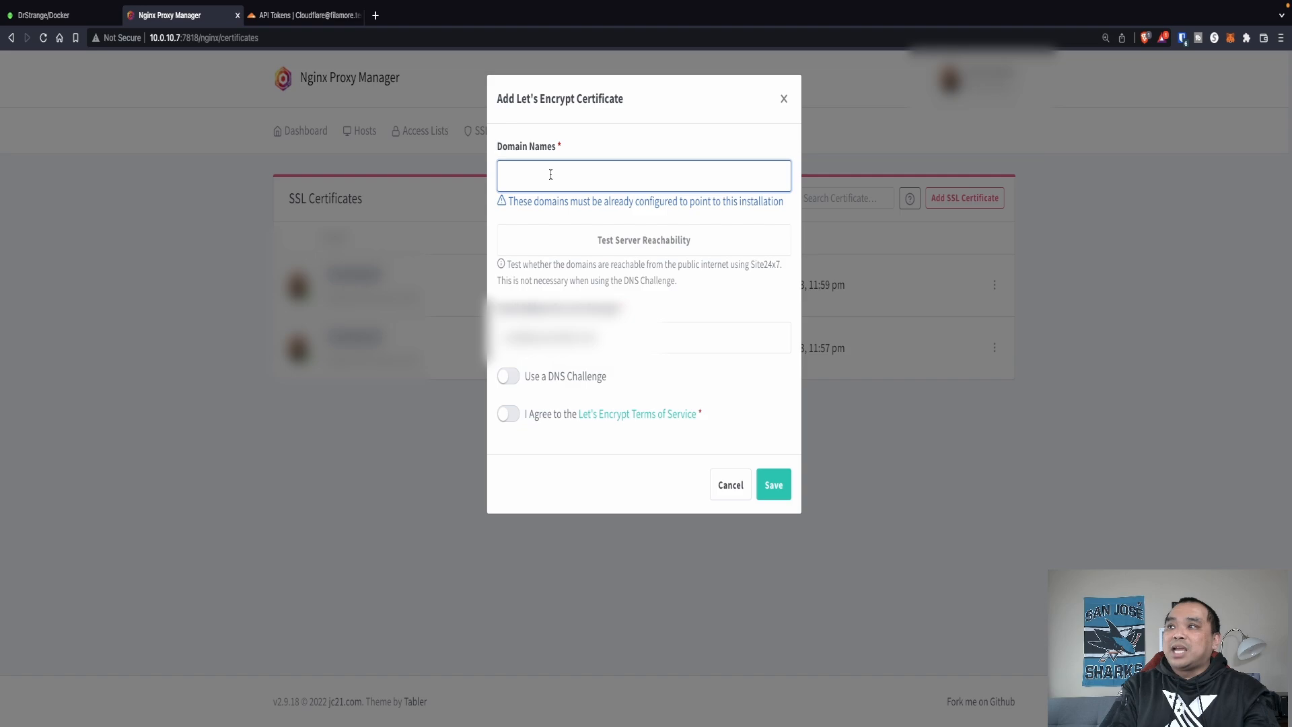
text(*)
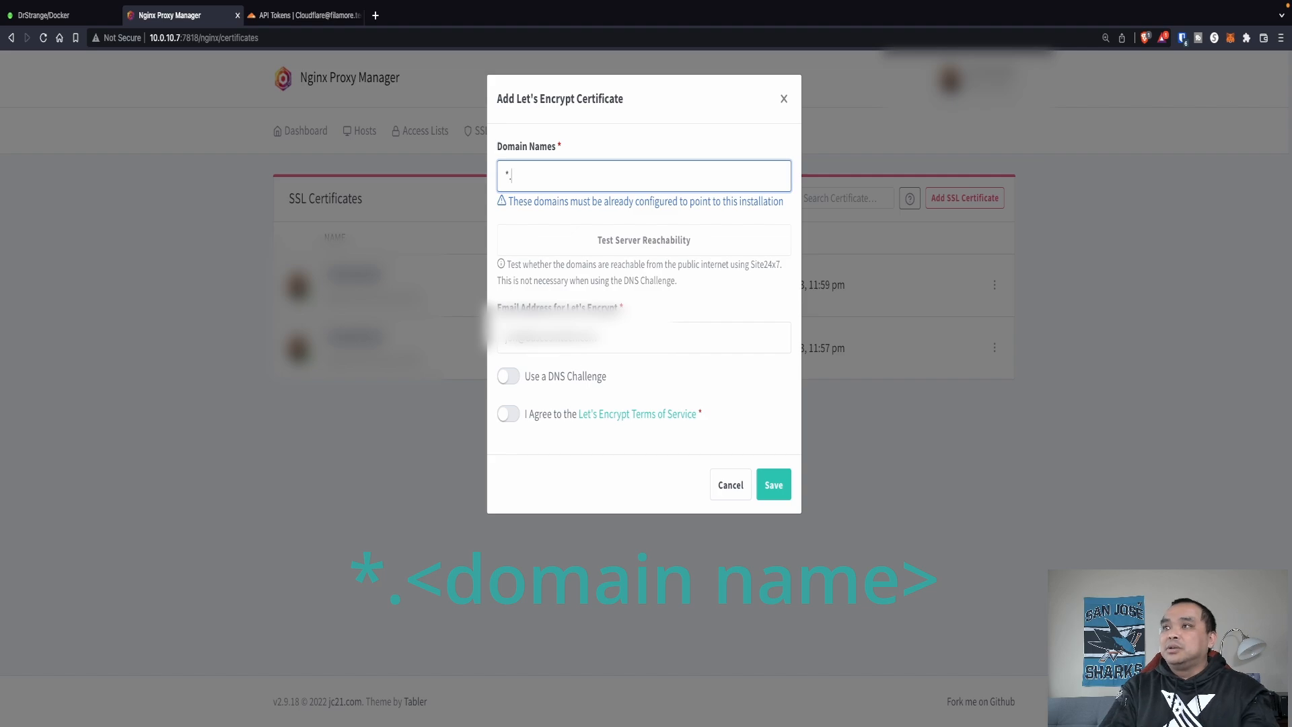
text(.filam)
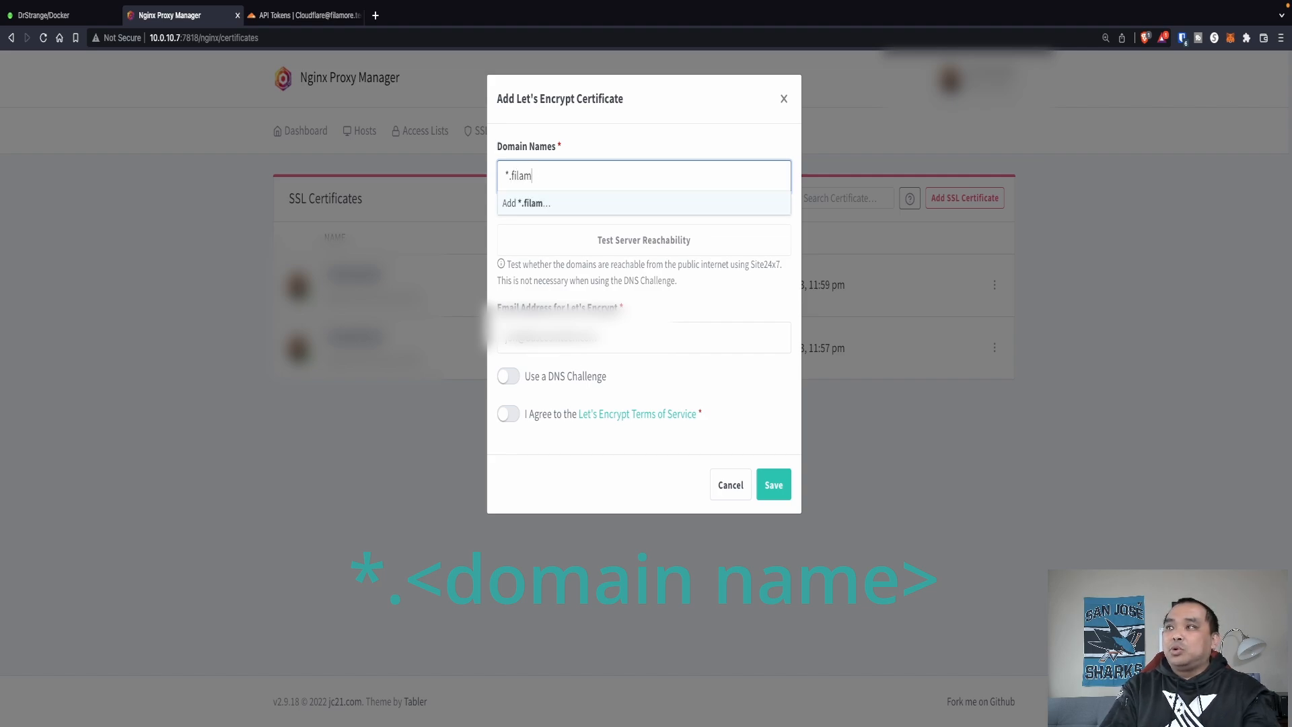
text(ore.xyz)
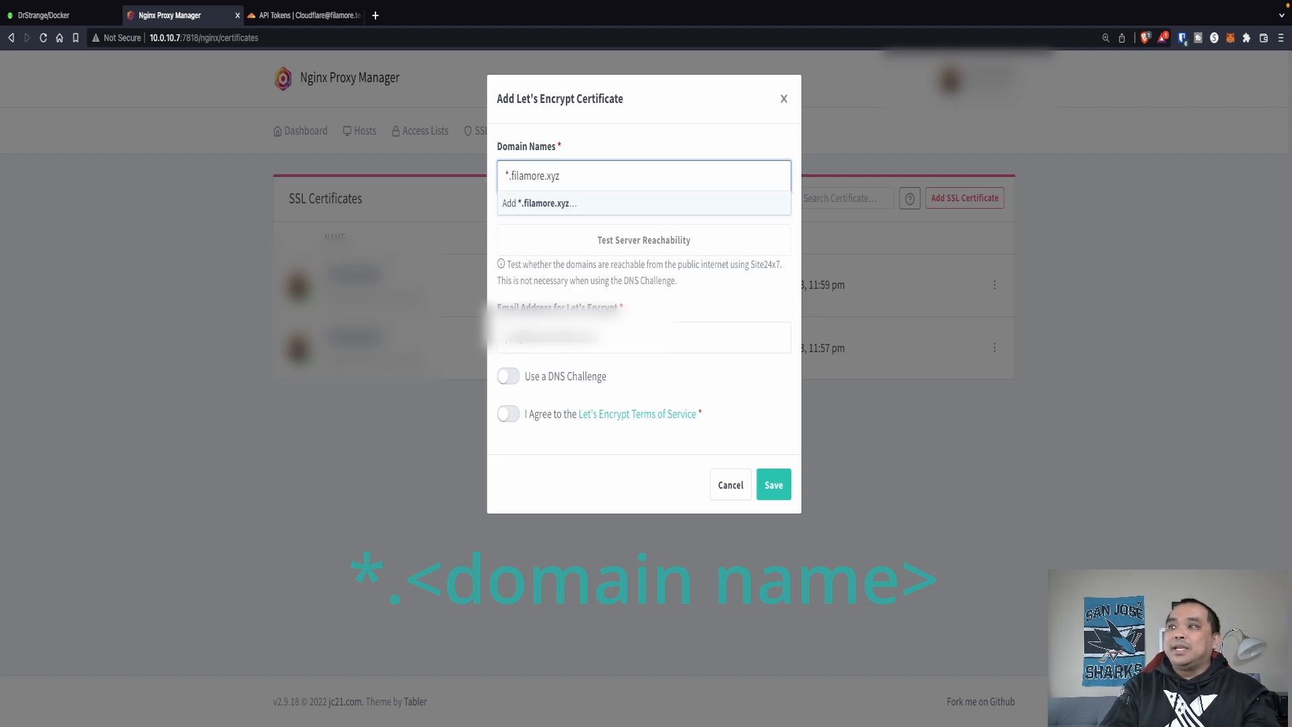
click(540, 206)
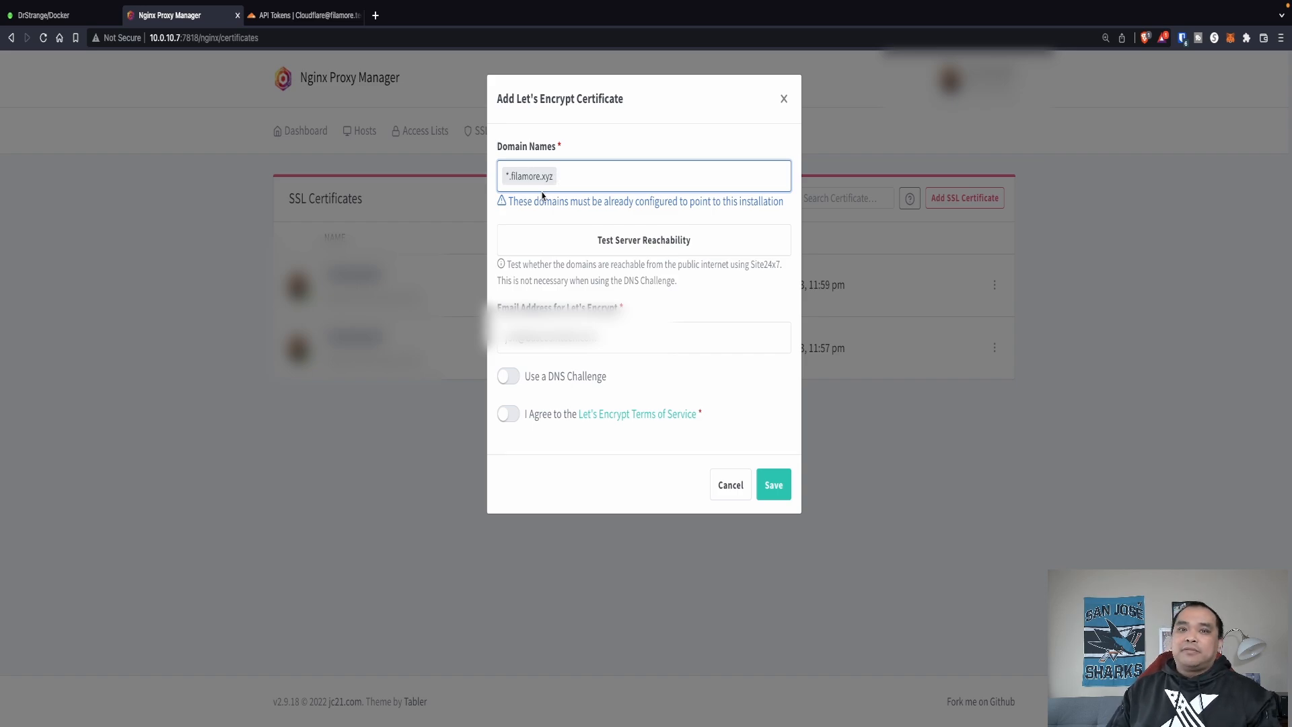
Enable the DNS challenge for the certificate and choose Cloudflare as the DNS provider.
click(507, 378)
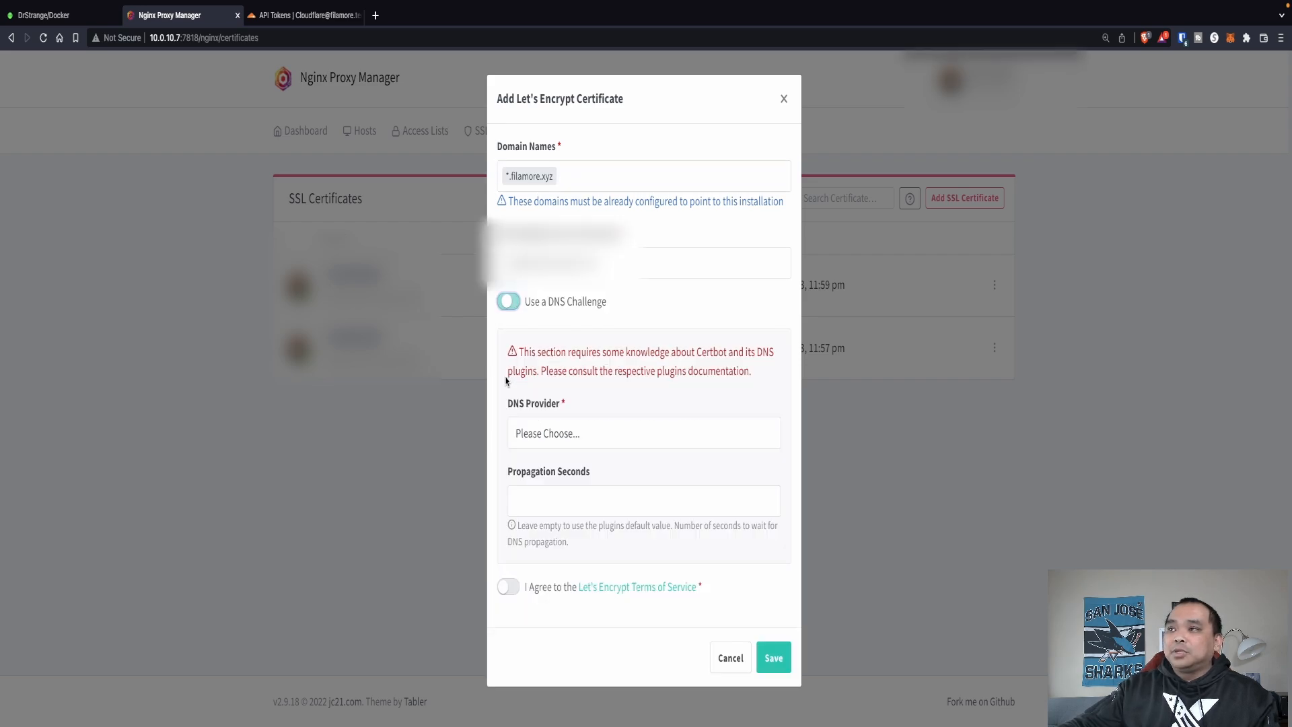
click(592, 434)
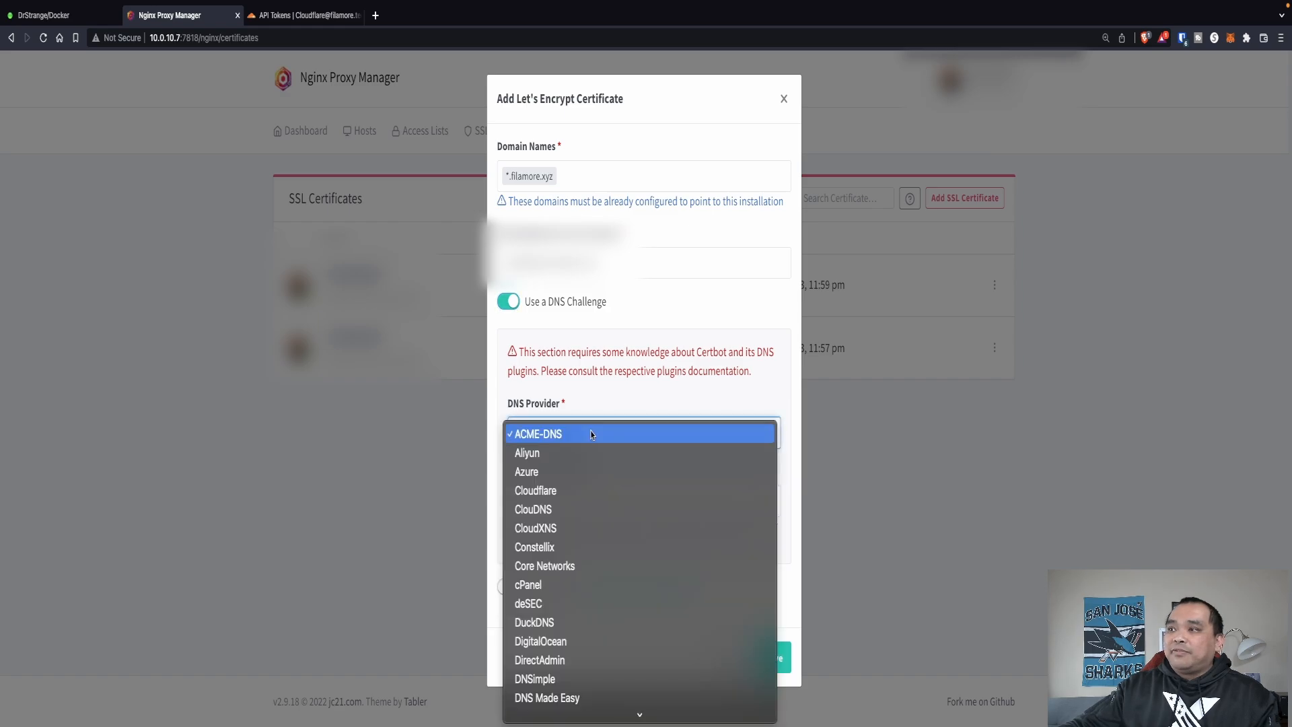
click(573, 491)
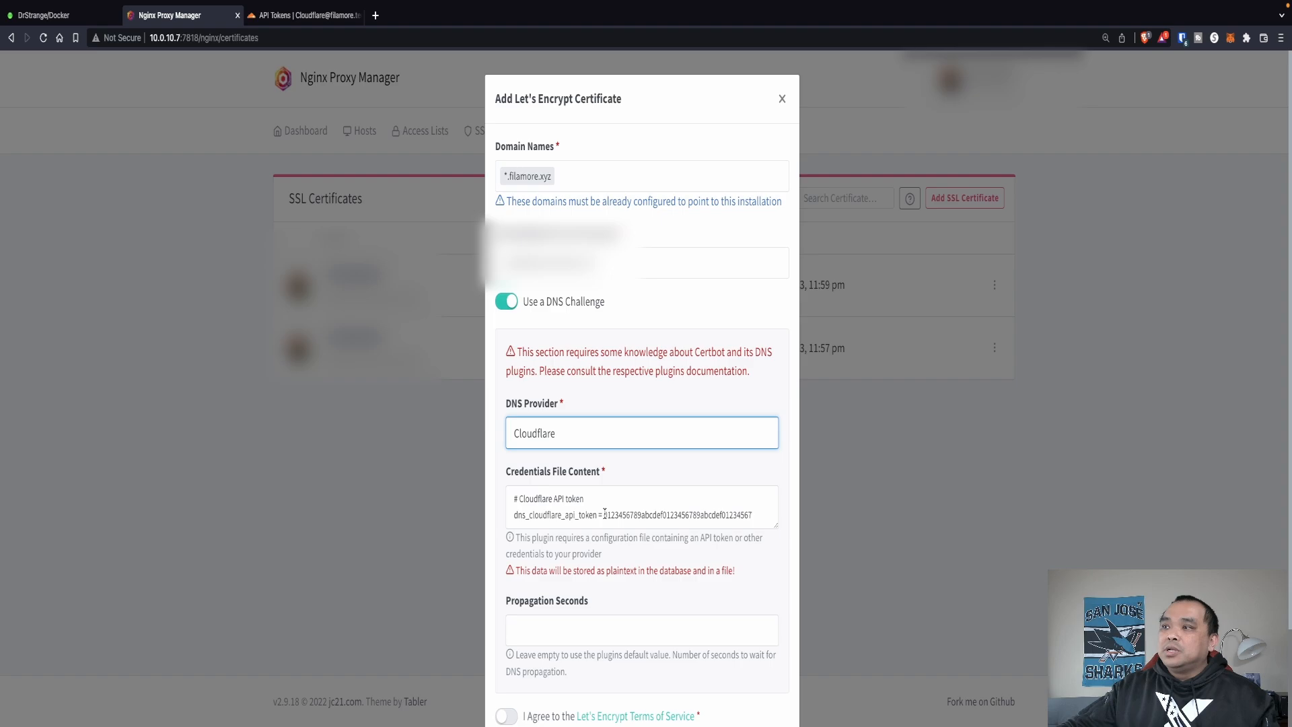
Replace the placeholder token in the credentials file content with the copied Cloudflare API token.
click(670, 515)
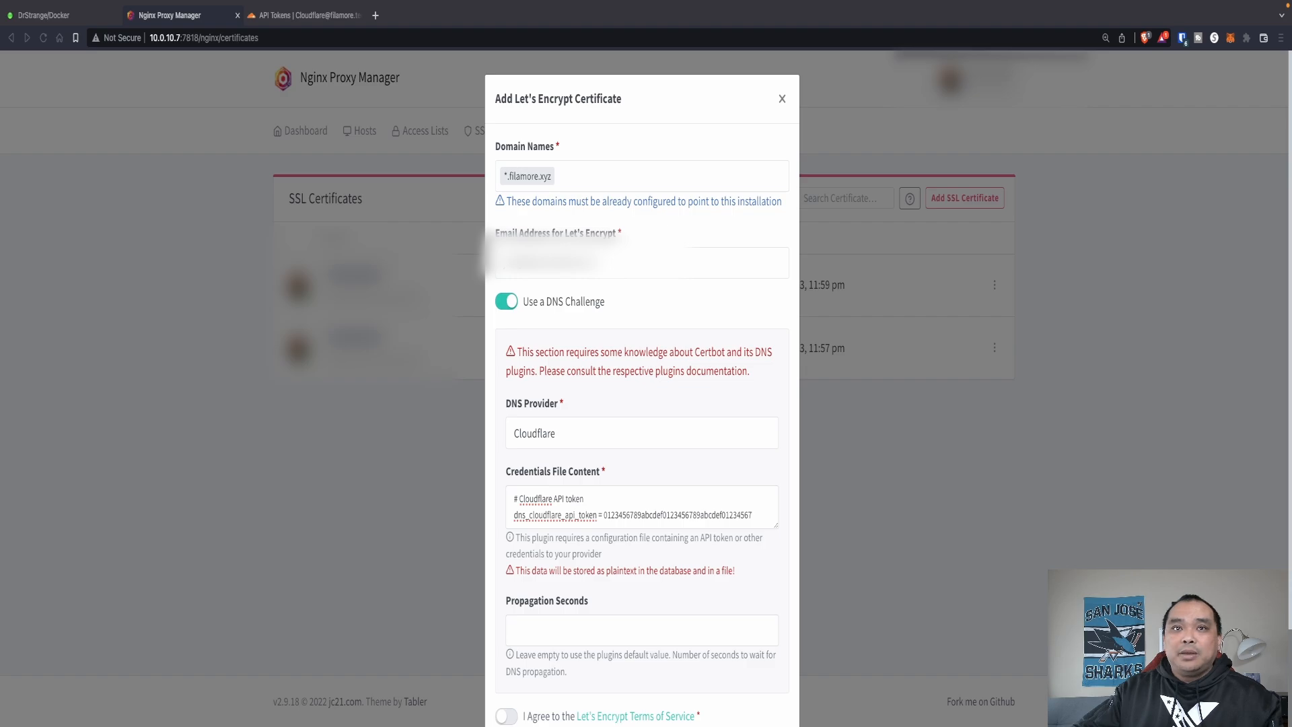
double_click(606, 515)
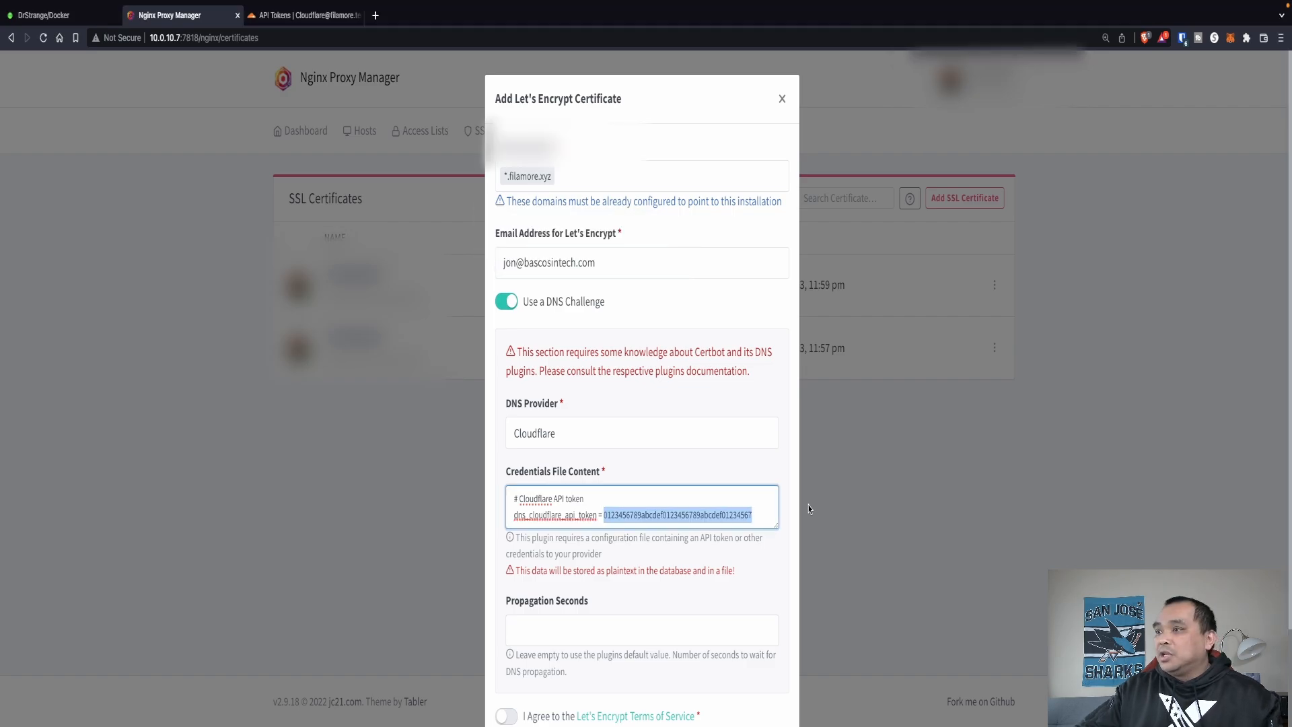
right_click(673, 516)
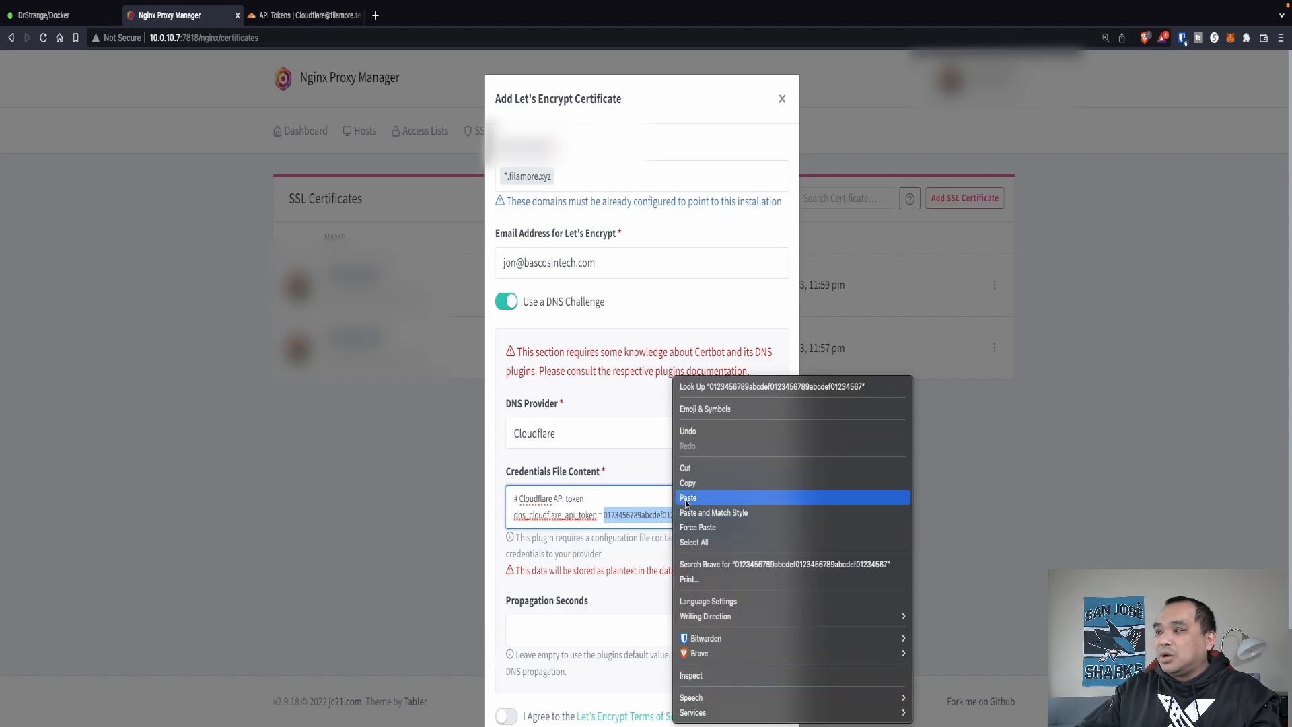
click(688, 498)
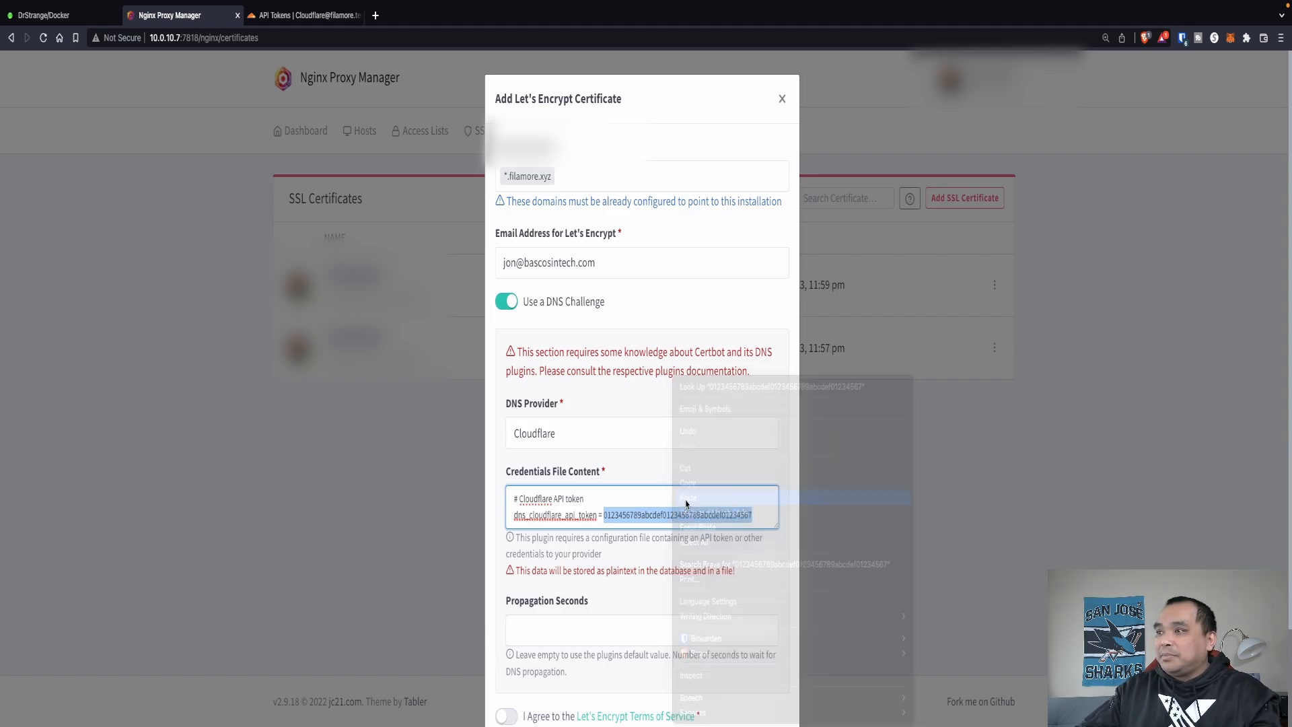
Agree to the Let's Encrypt Terms of Service and save the certificate.
scroll(601, 602, down, 2)
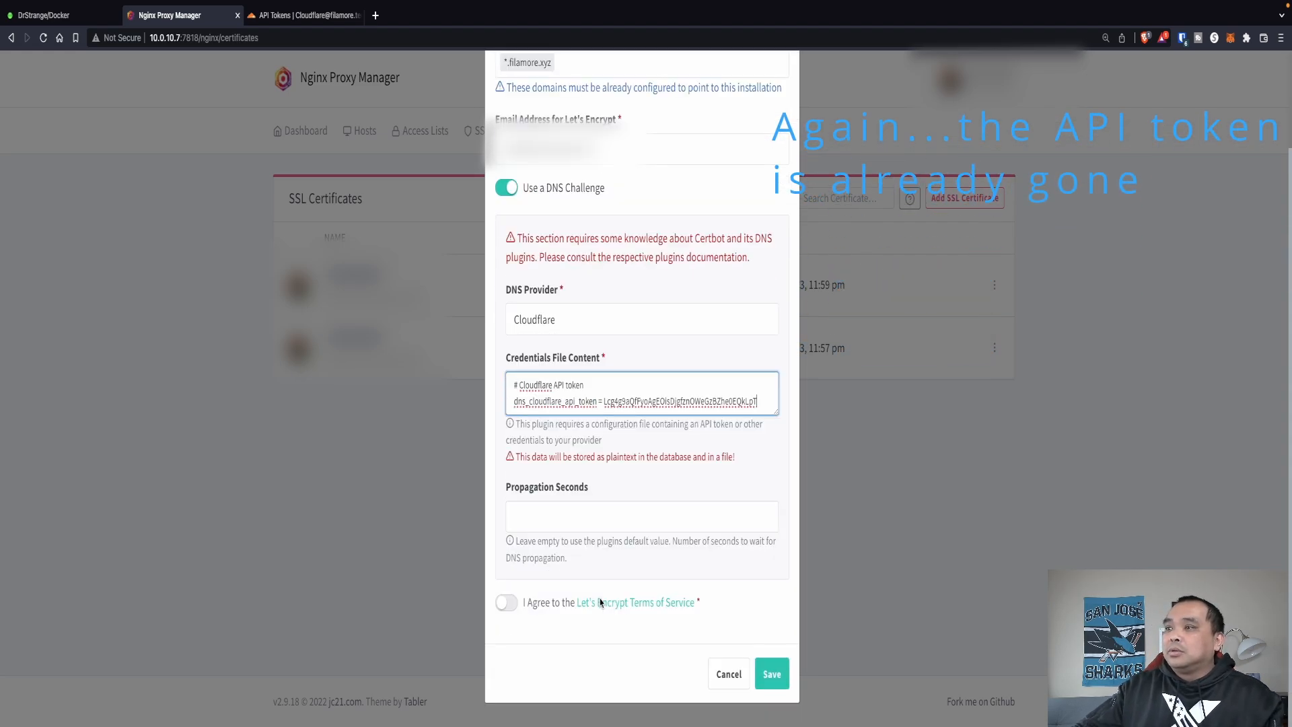
click(506, 603)
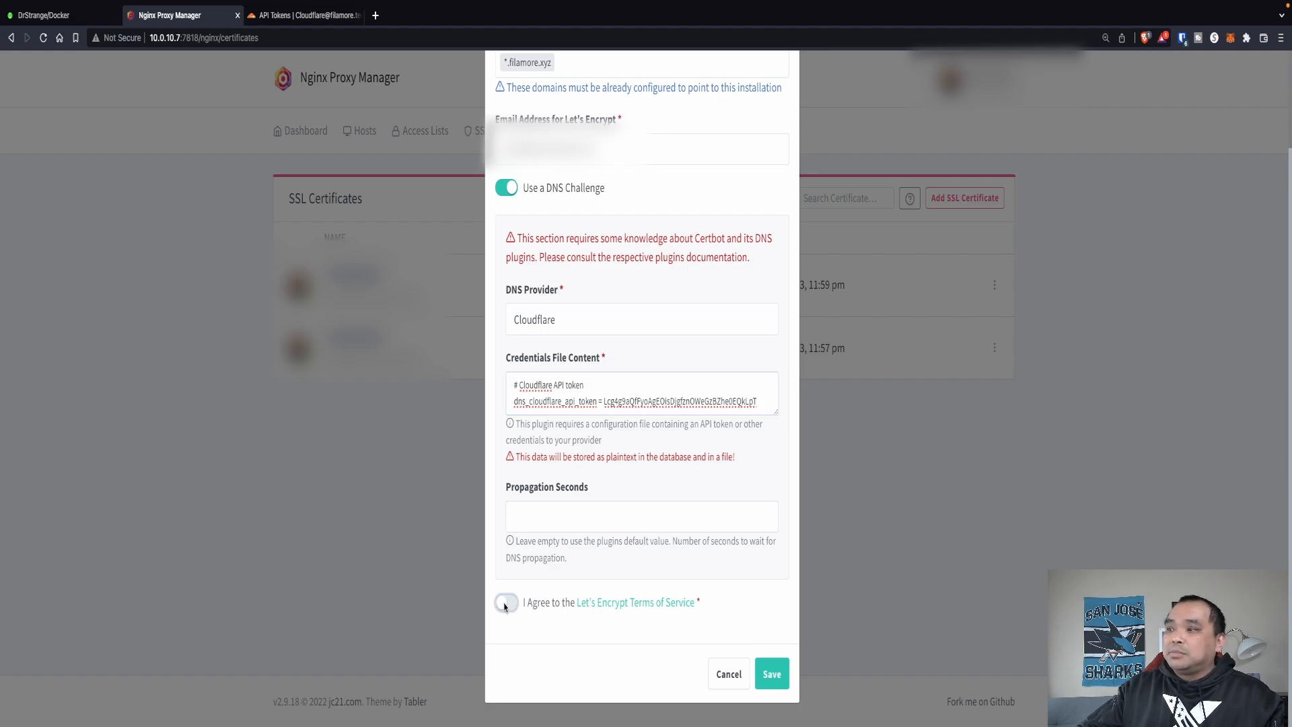
click(768, 683)
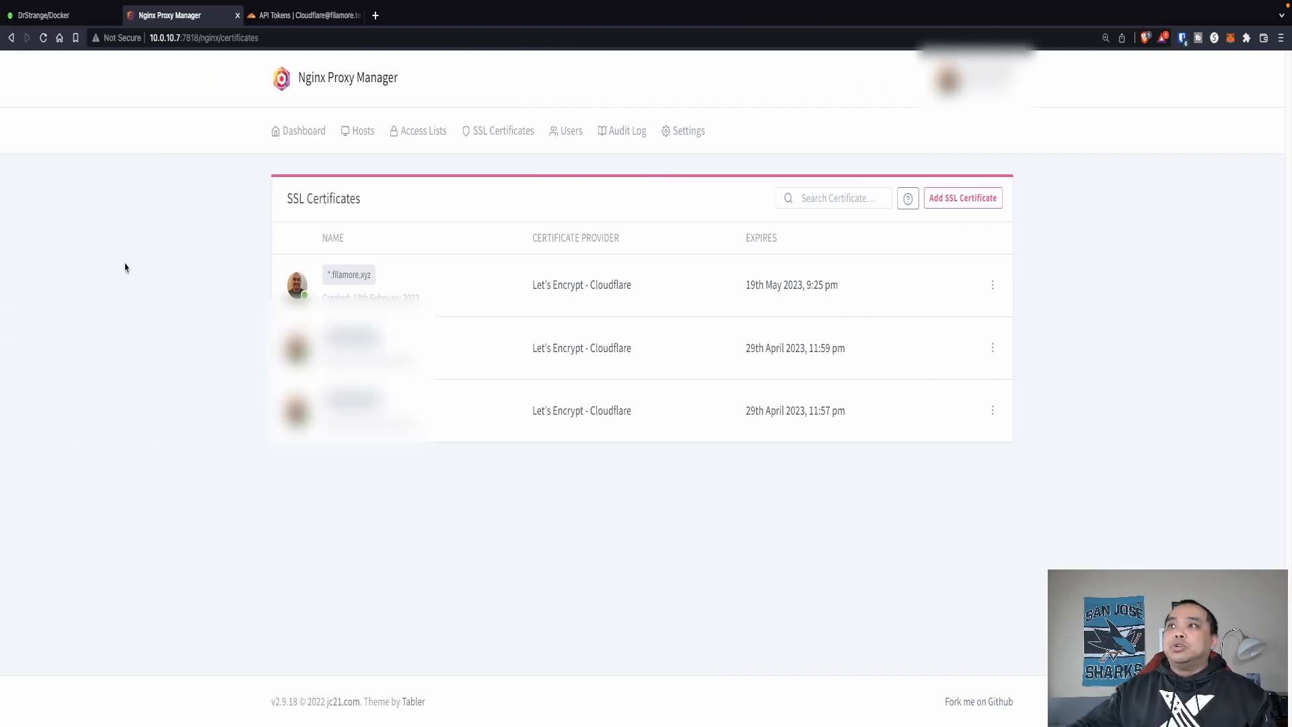
Switch to the Cloudflare dashboard and open the DNS records of the filamore.xyz site.
click(322, 17)
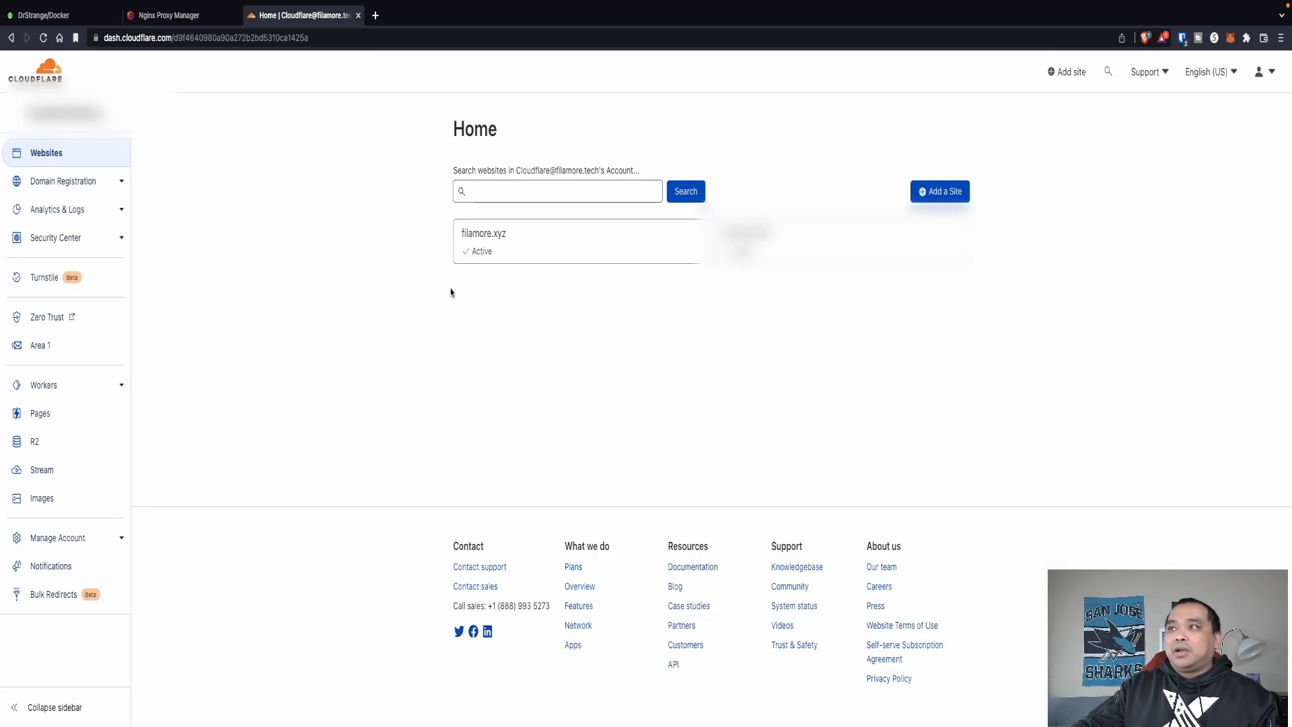
click(585, 245)
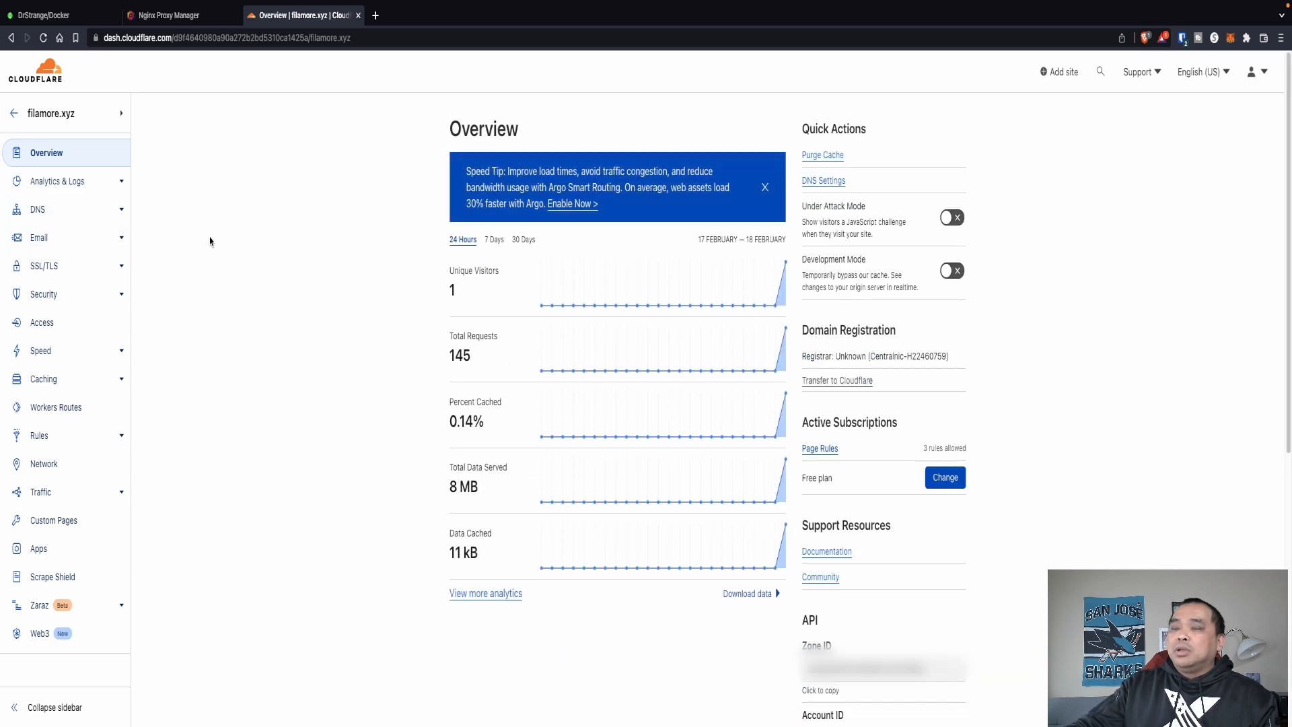
click(39, 213)
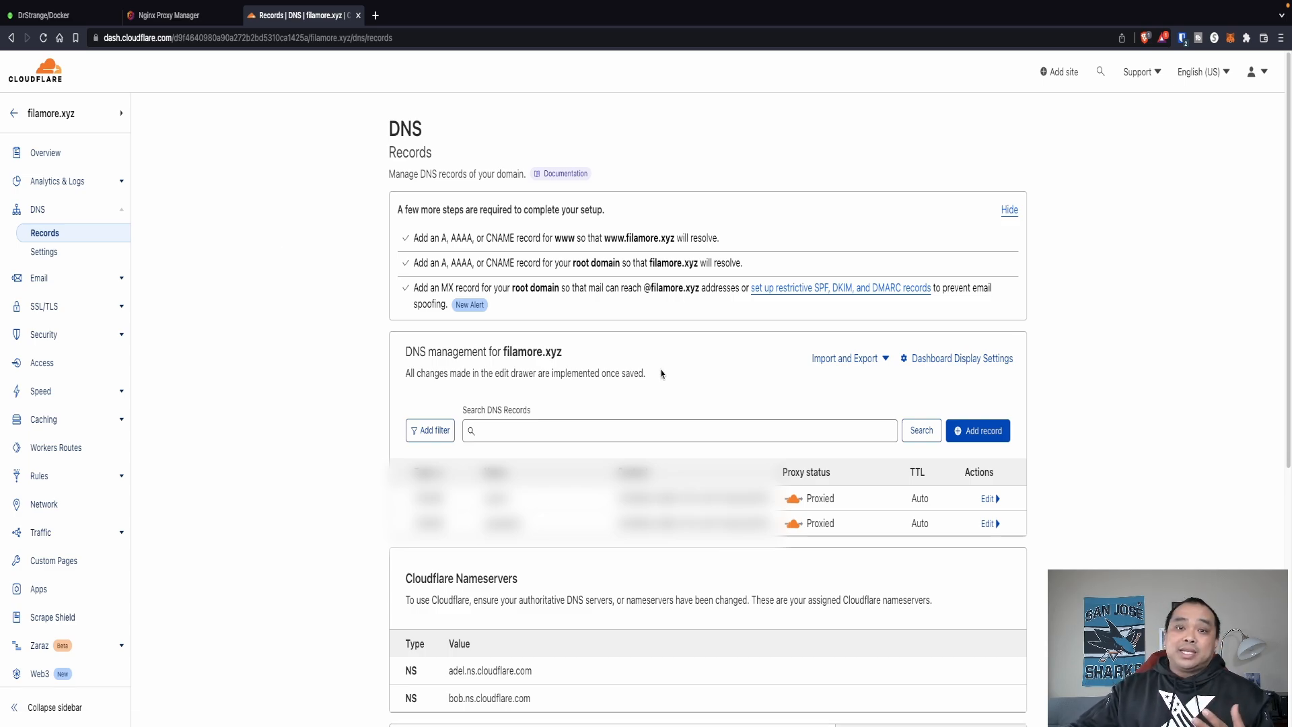
Start a new DNS record of type CNAME and name it testcloud.
click(996, 436)
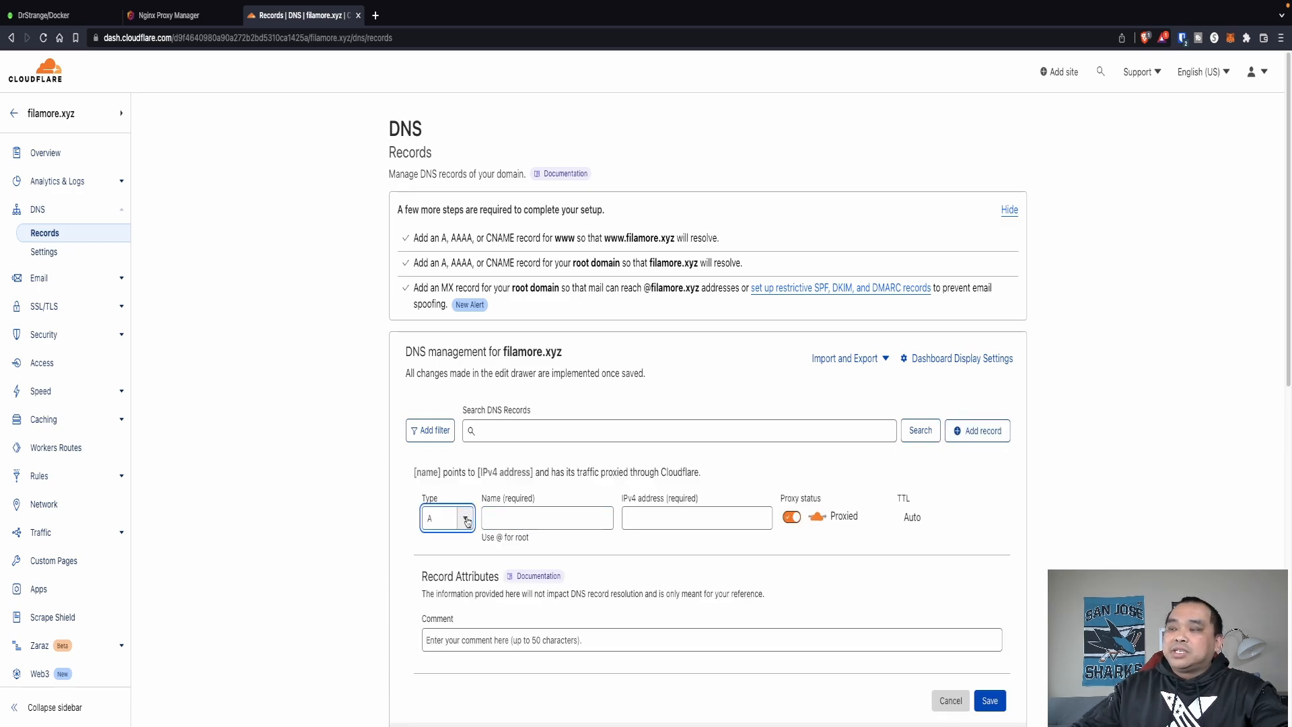
click(463, 519)
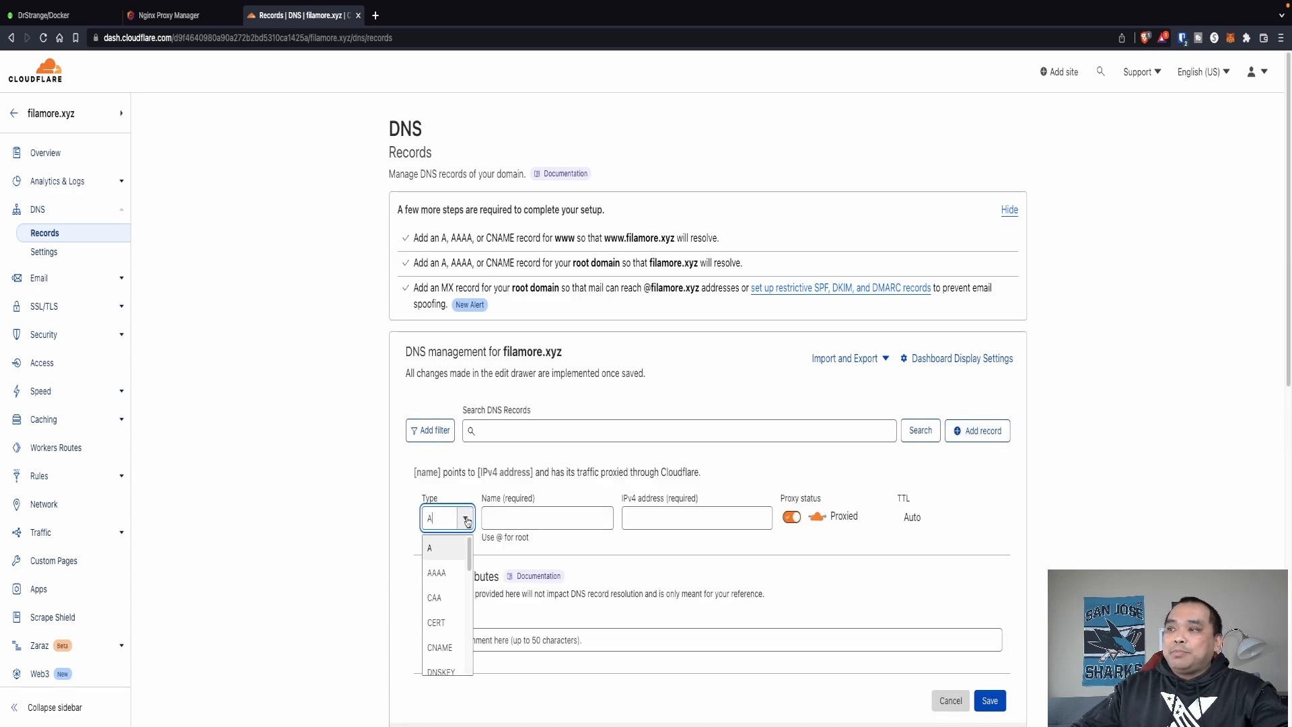
click(440, 653)
click(518, 513)
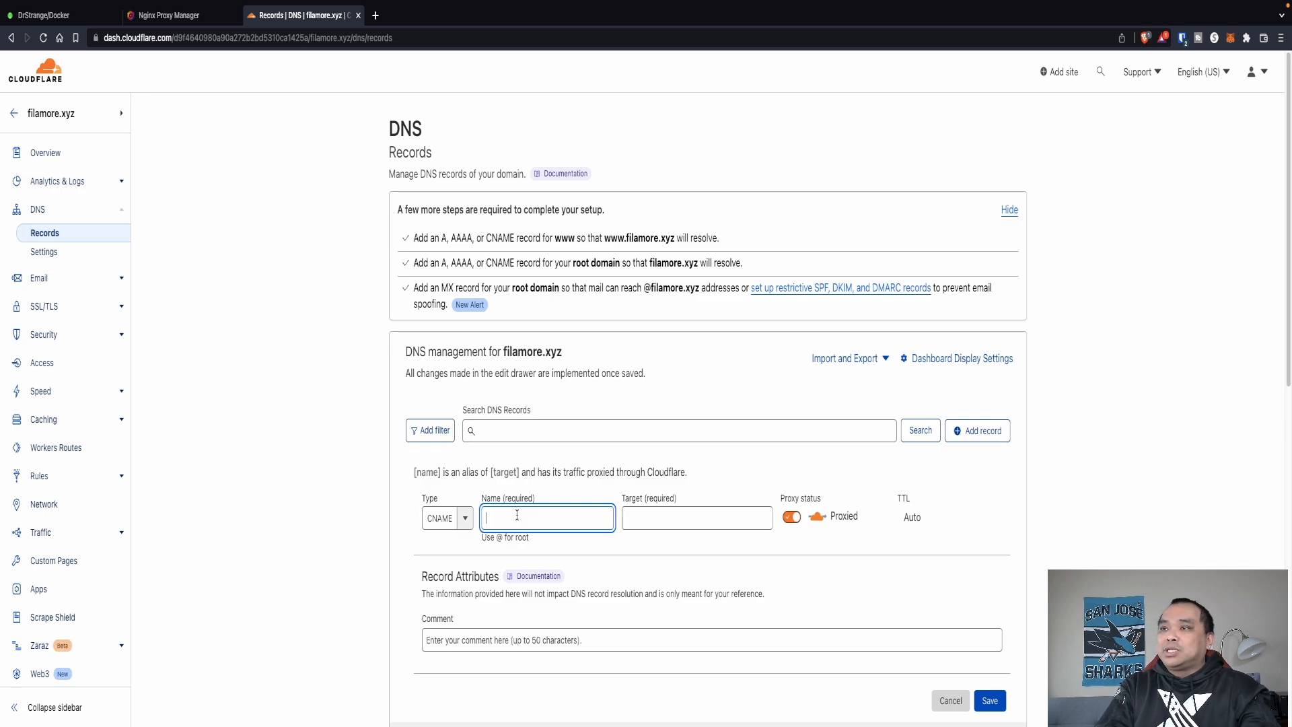
text(t)
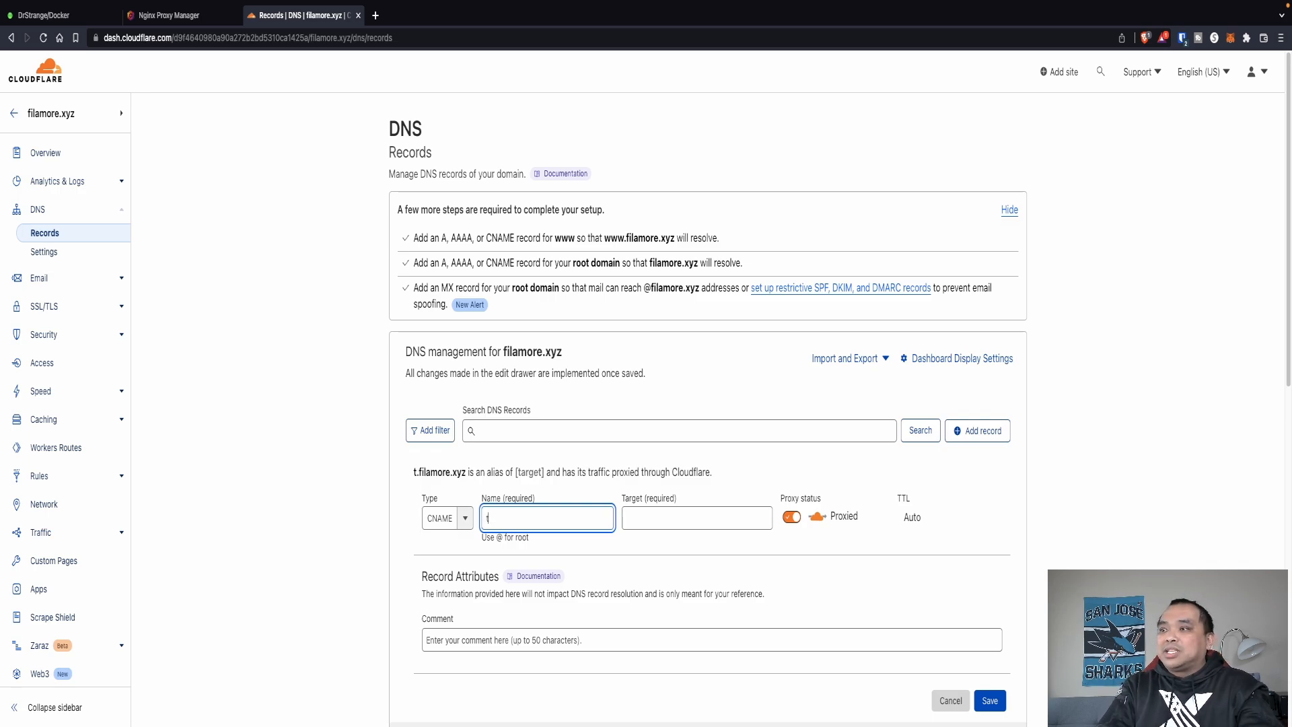
text(estcloud)
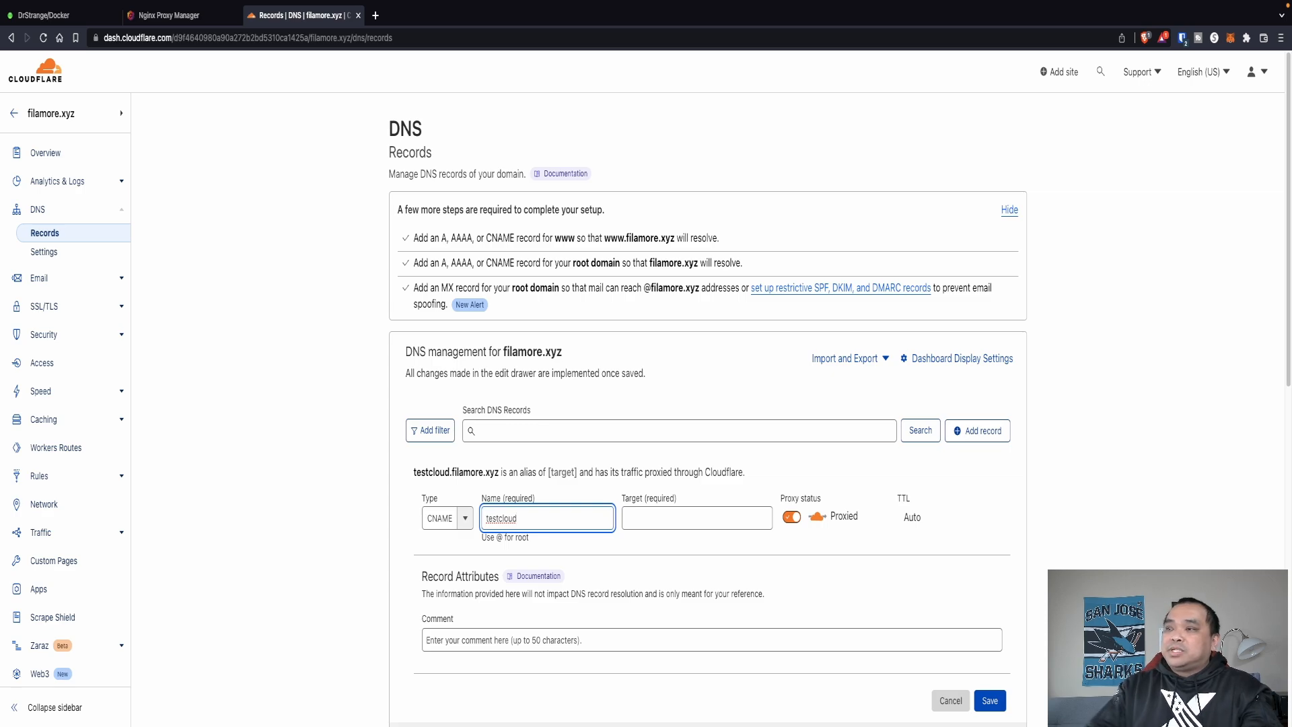
Set the testcloud CNAME record's target to filamore.duckdns.org, leaving it proxied, and save the record.
click(414, 472)
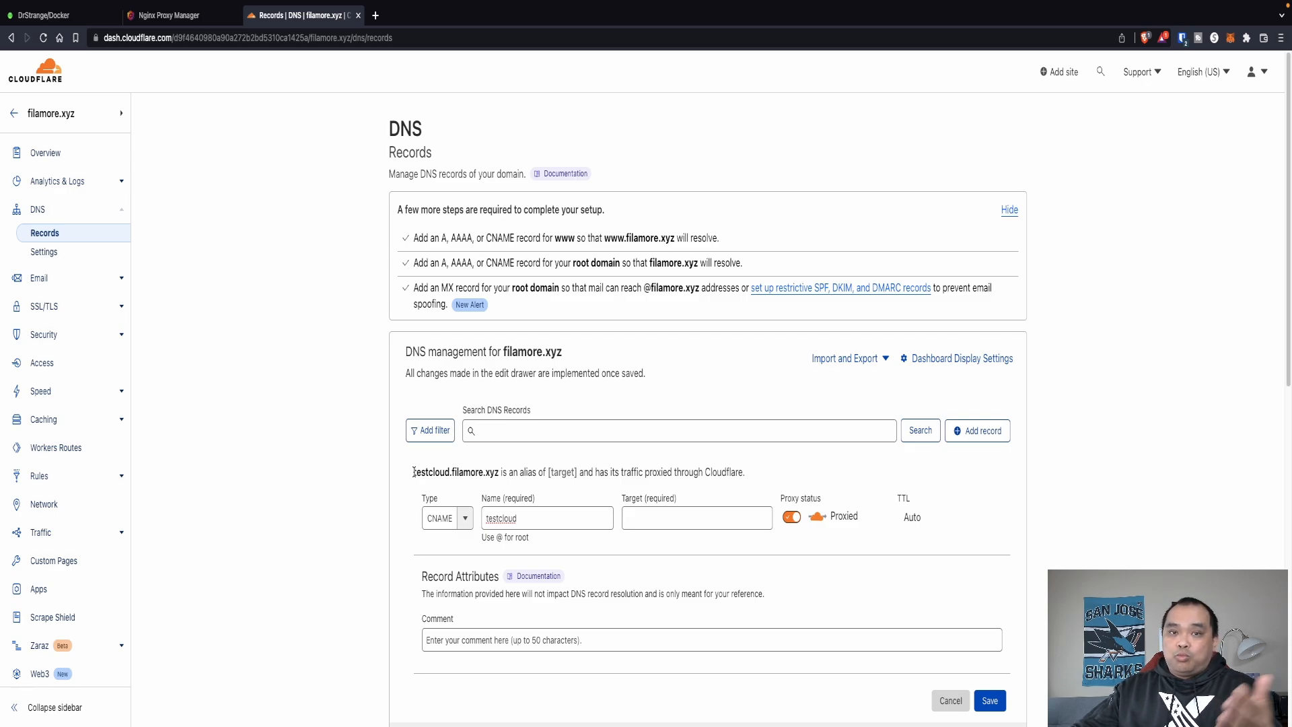
drag(413, 472, 501, 477)
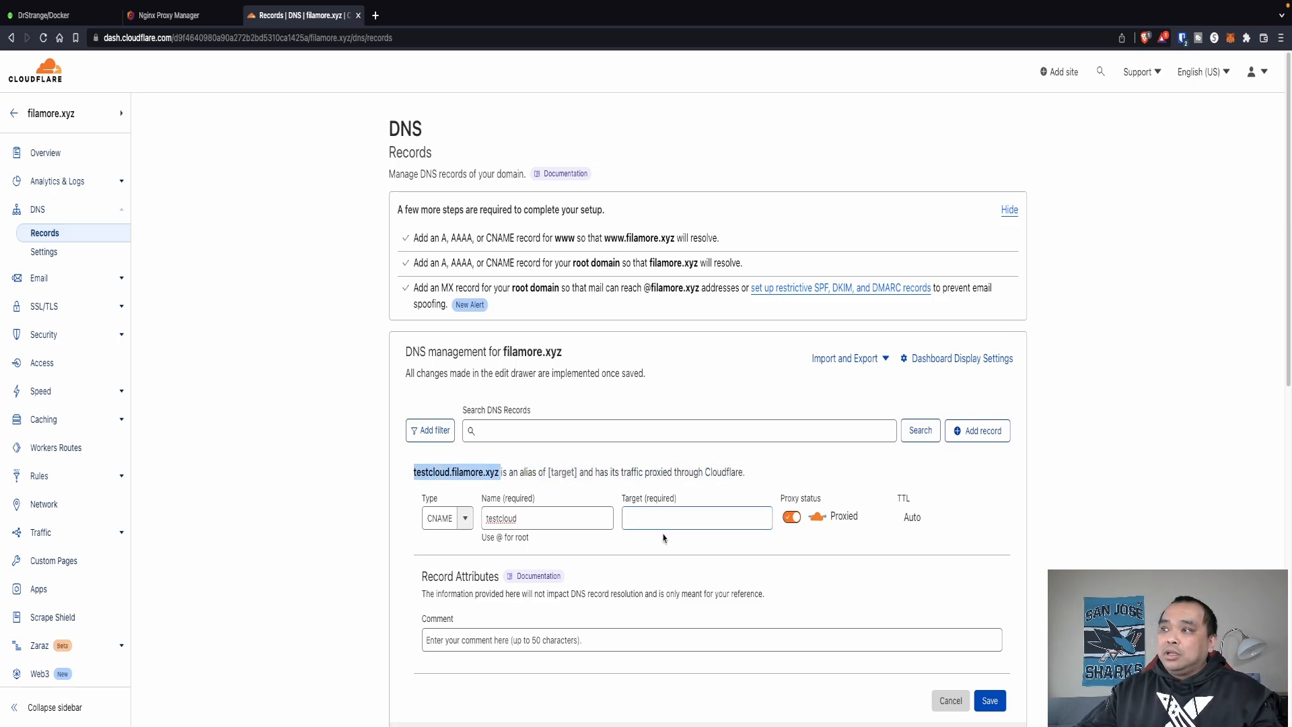
click(645, 518)
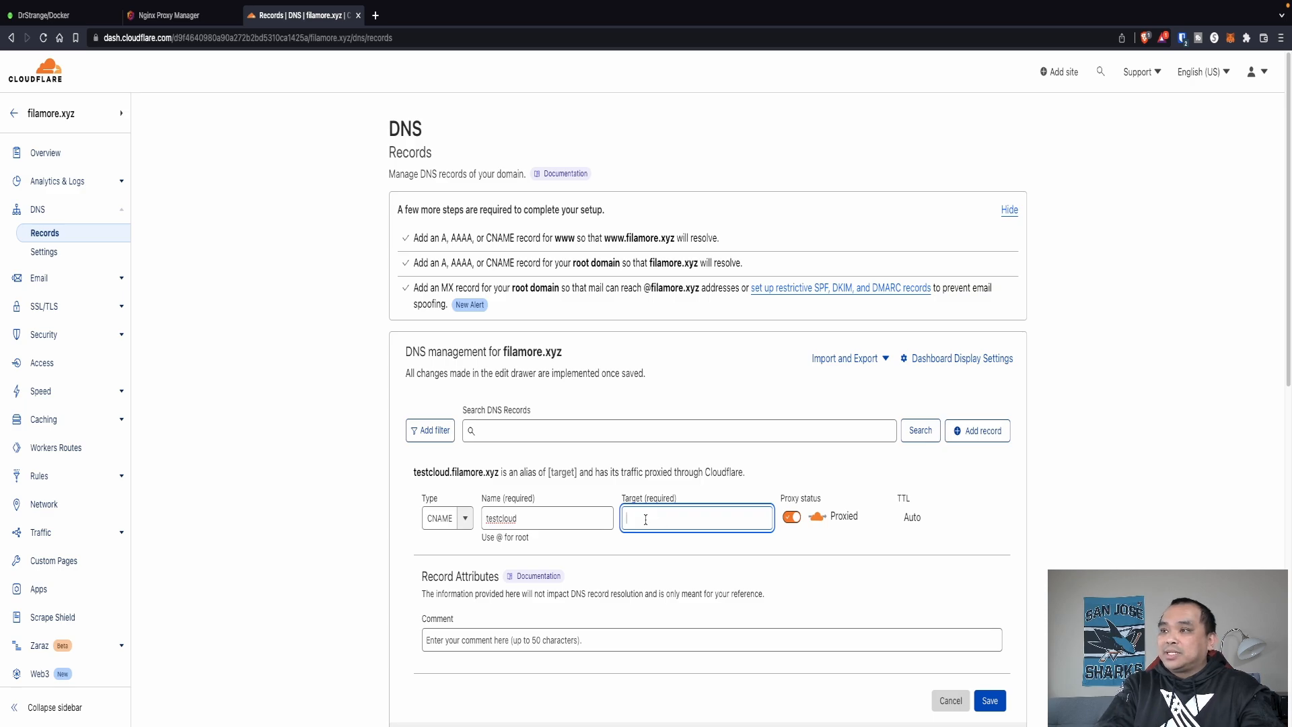
text(filamore)
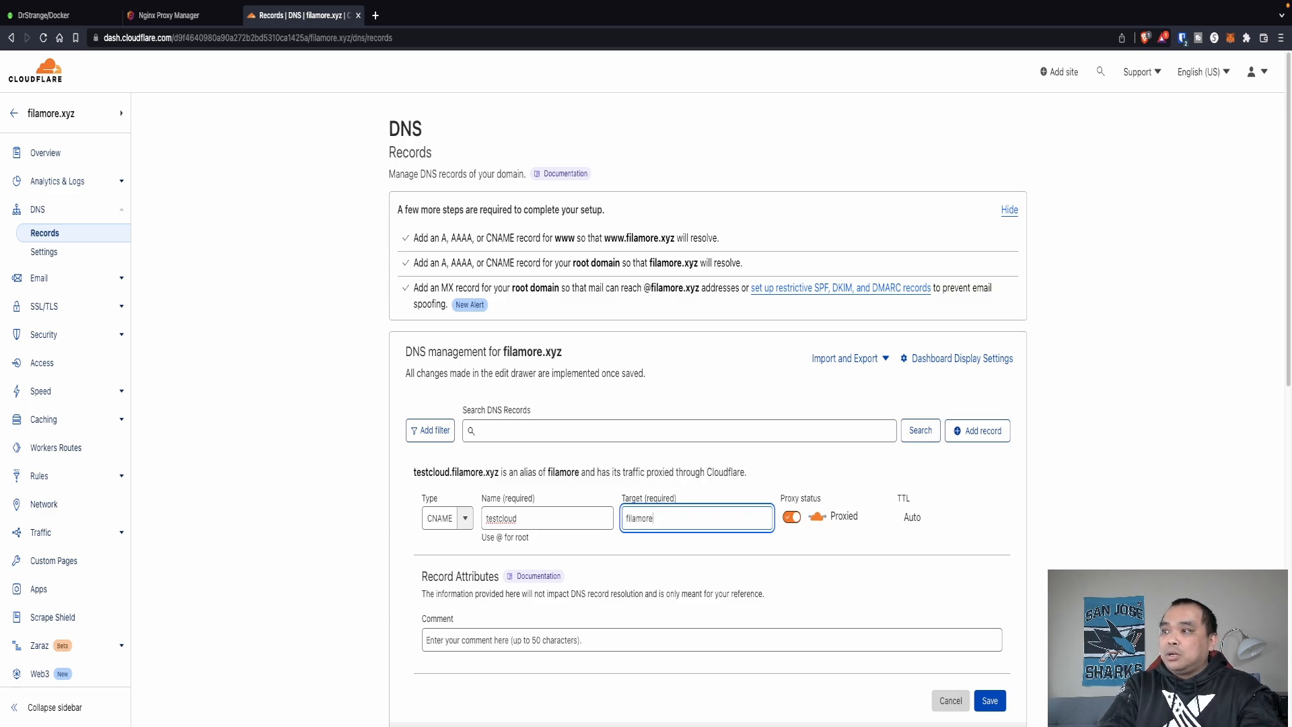
text(.duckdns.org)
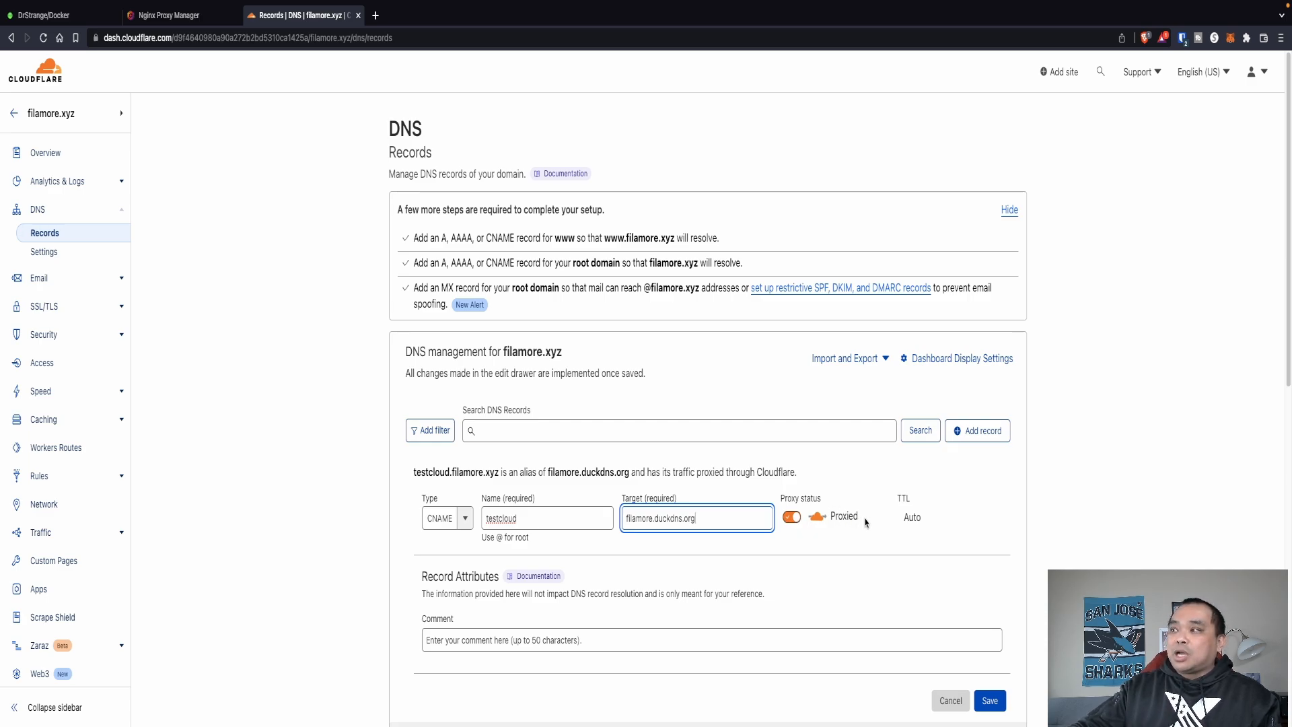
click(988, 702)
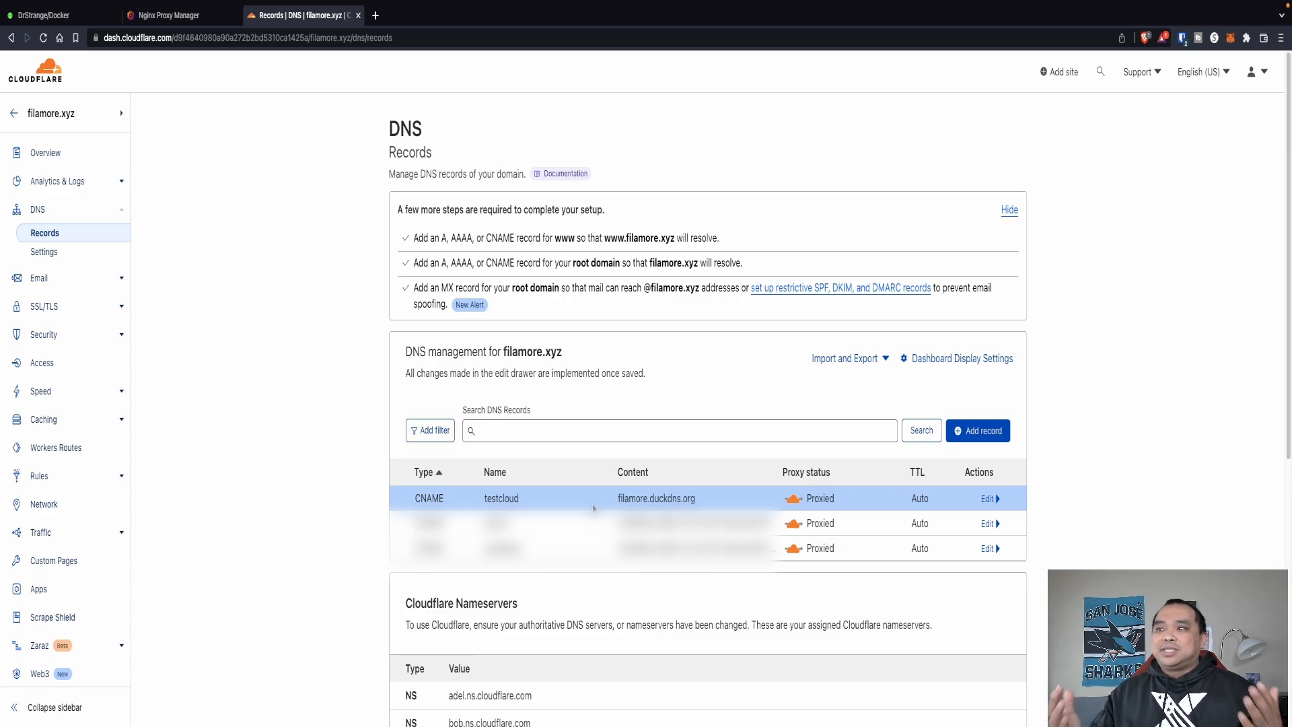
Switch to Nginx Proxy Manager and start a new proxy host with the domain name testcloud.filamore.xyz.
click(175, 16)
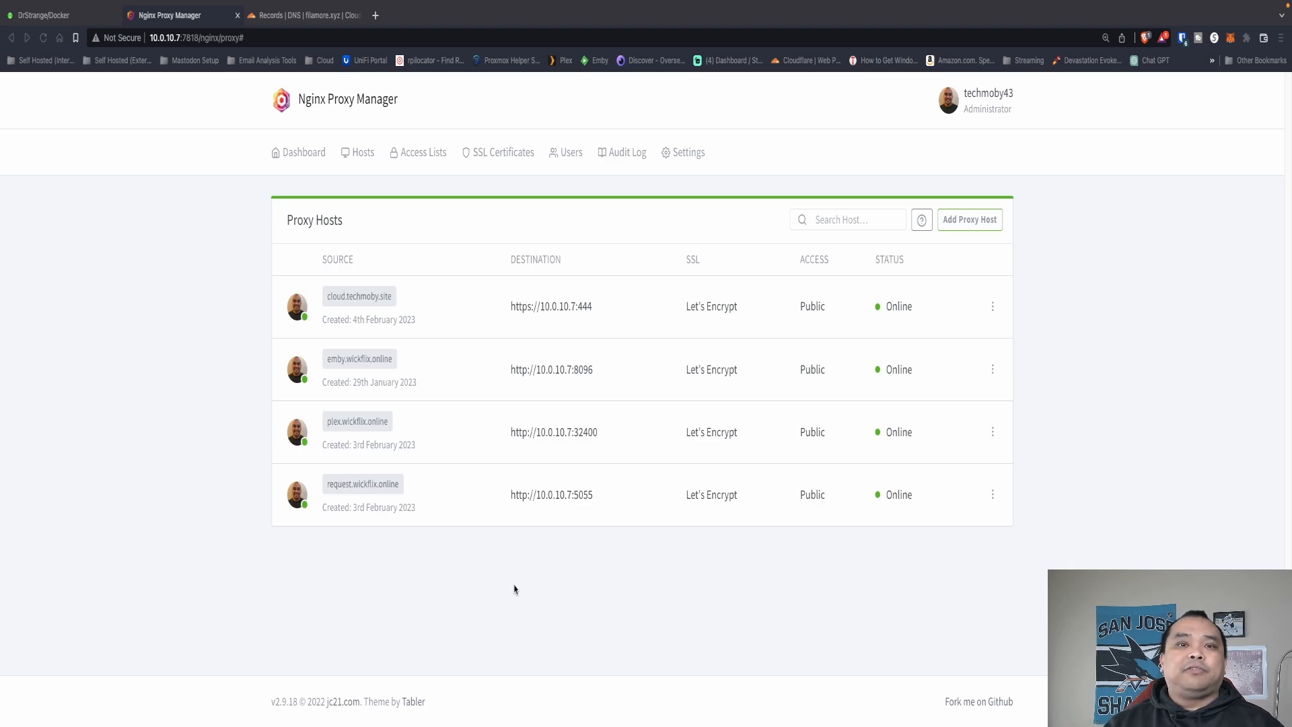
click(339, 18)
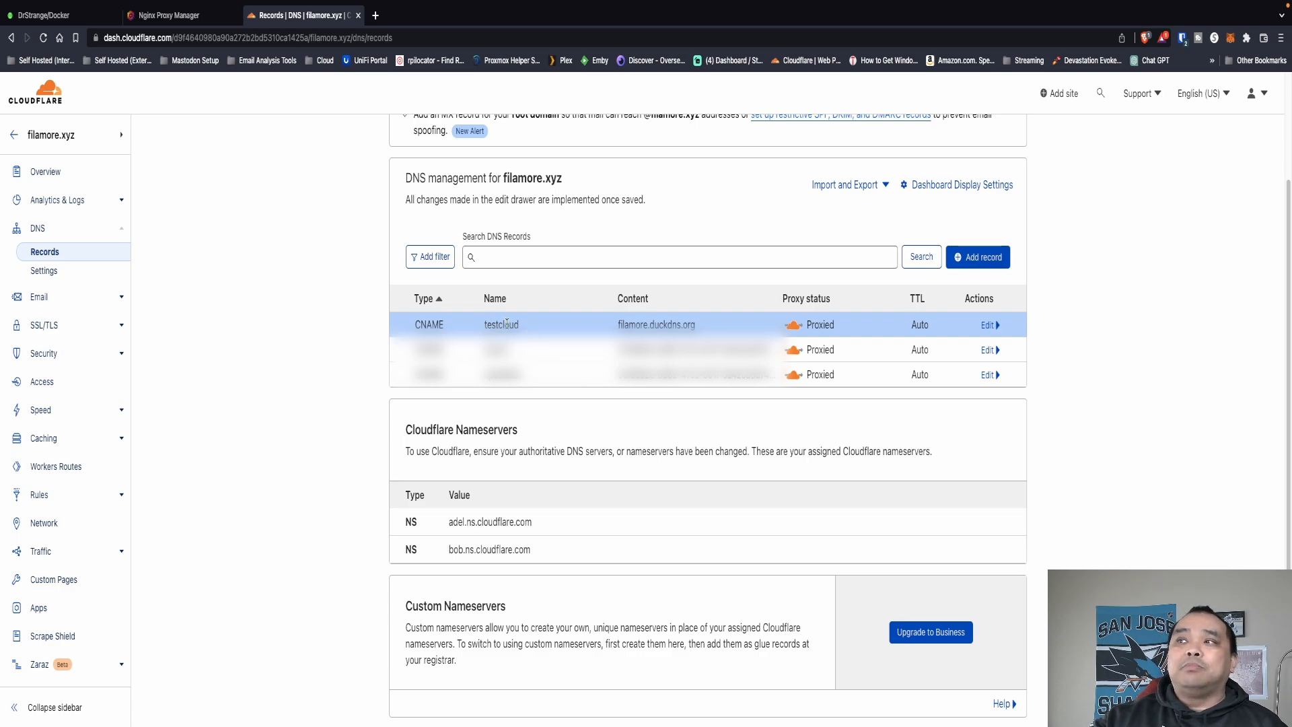
click(167, 15)
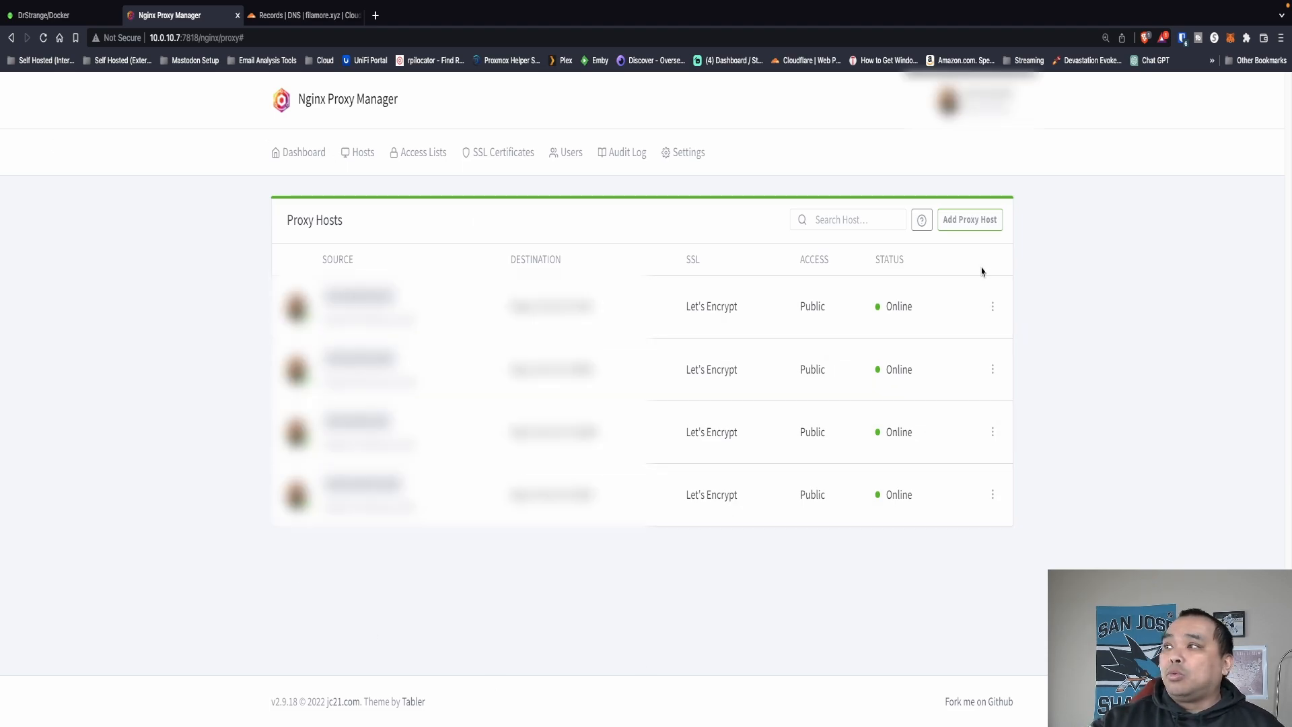
click(973, 220)
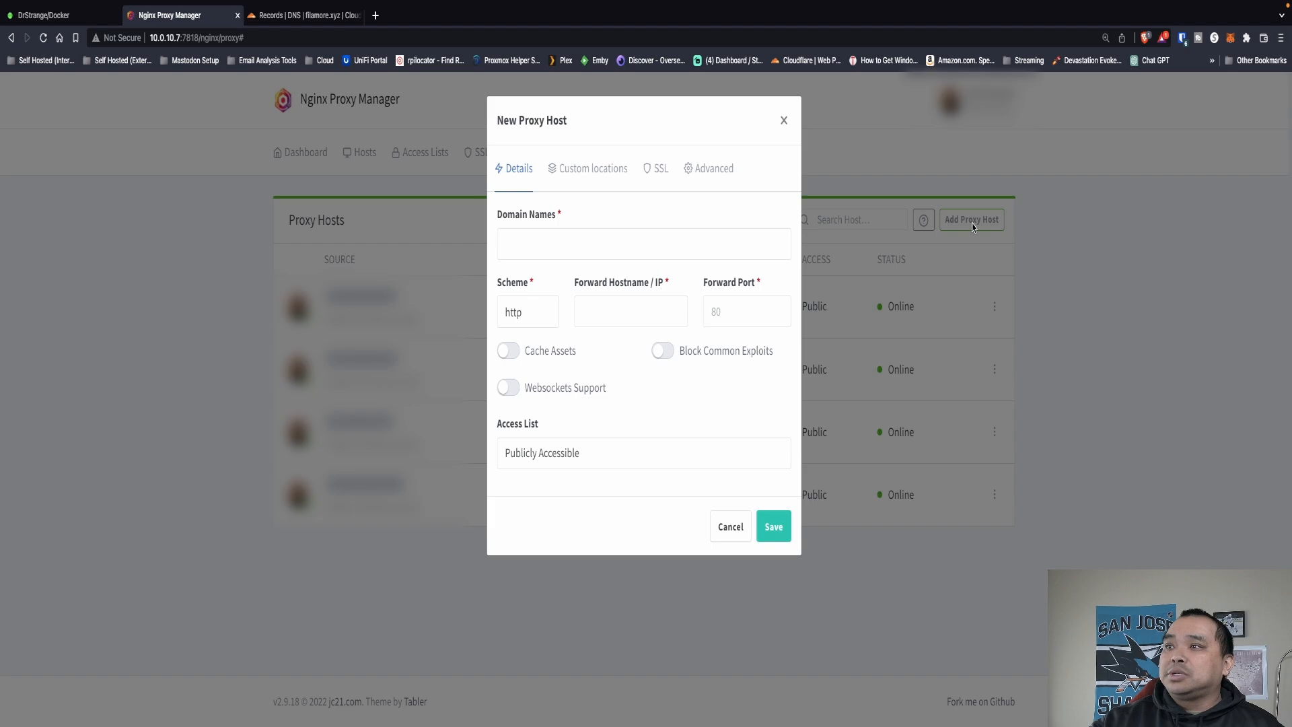
click(568, 246)
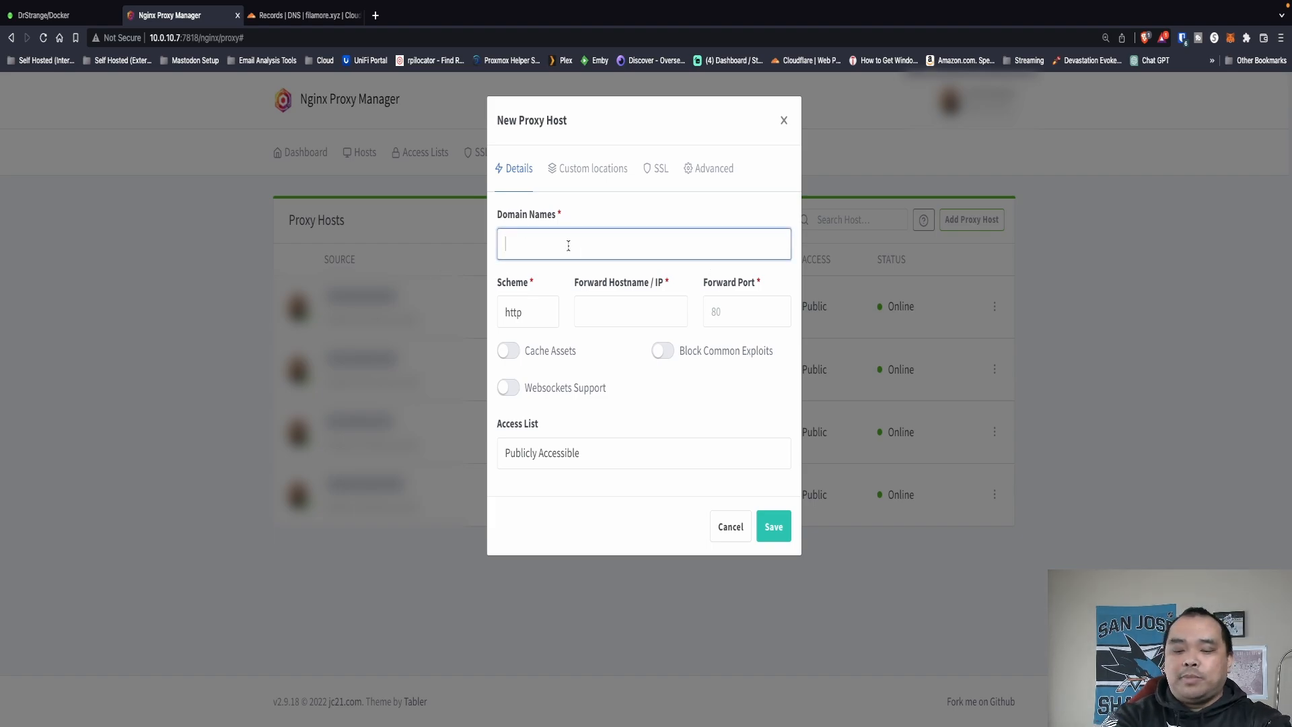
text(test)
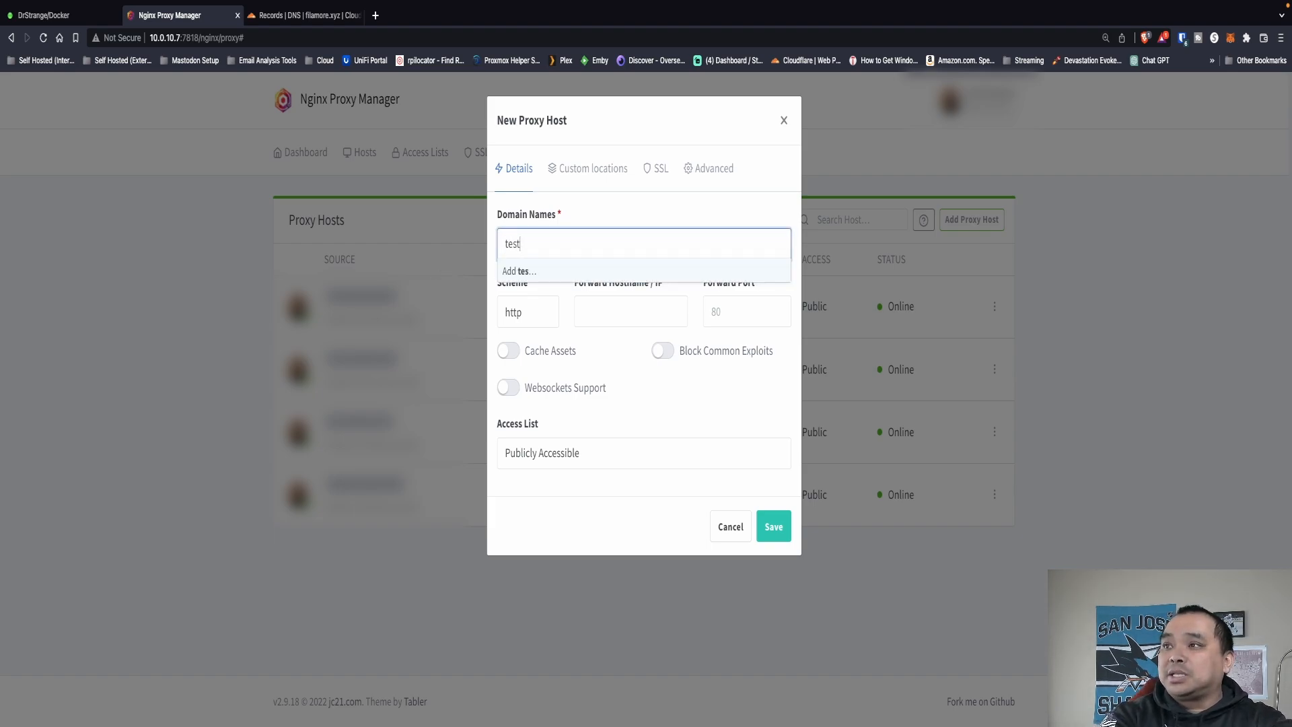
text(cloud.fila)
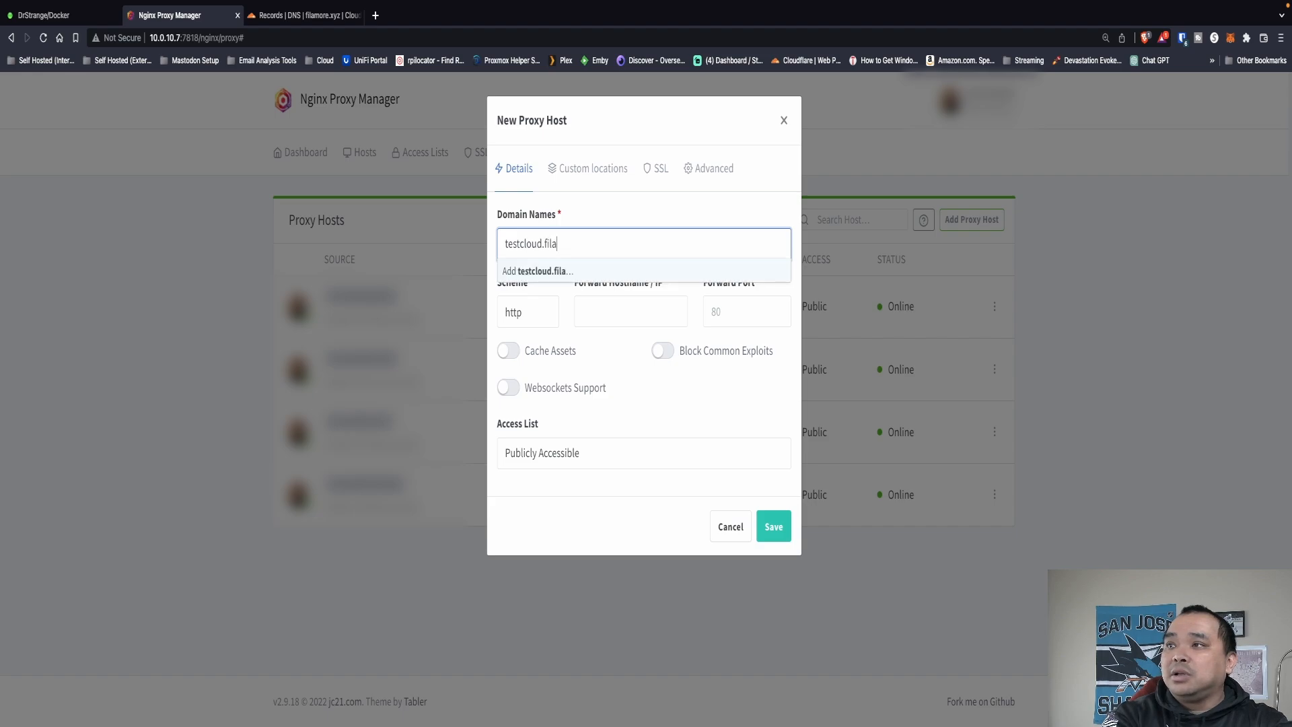
text(more.xyz)
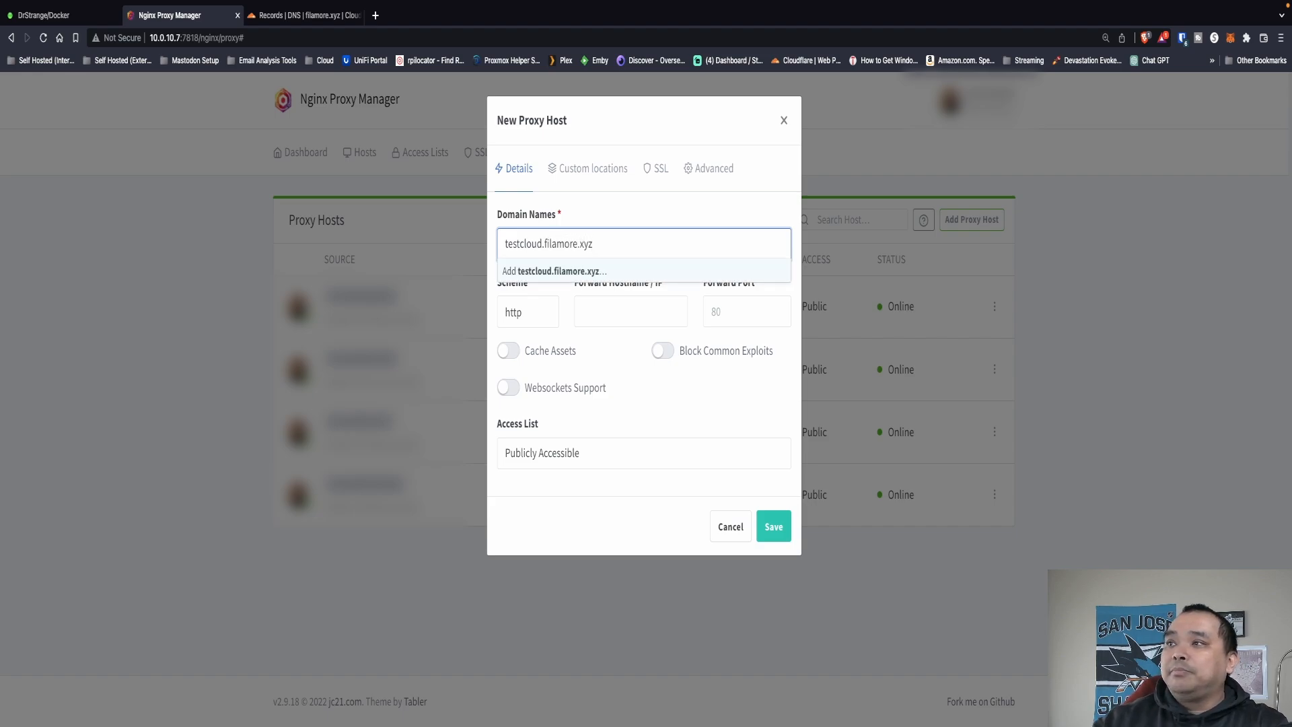
click(564, 272)
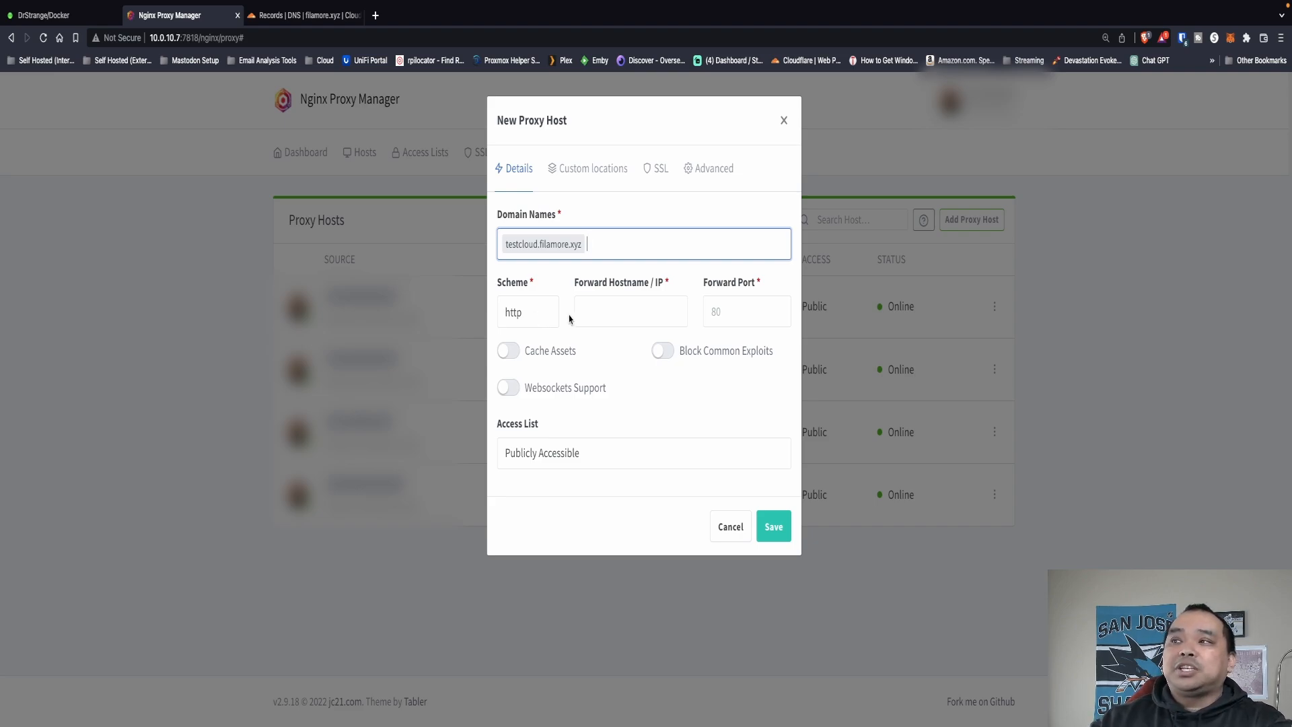
Forward the new proxy host to 10.0.10.7 on port 8666 and enable Block Common Exploits.
click(598, 315)
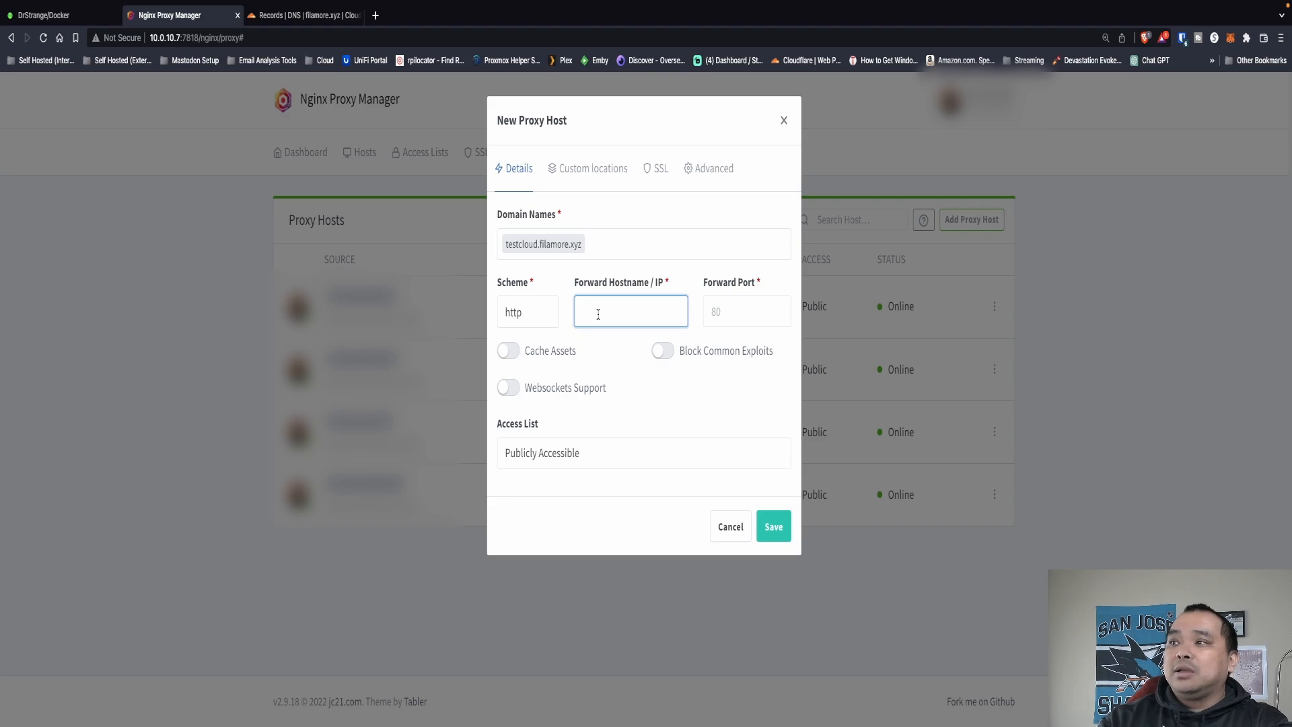
text(10)
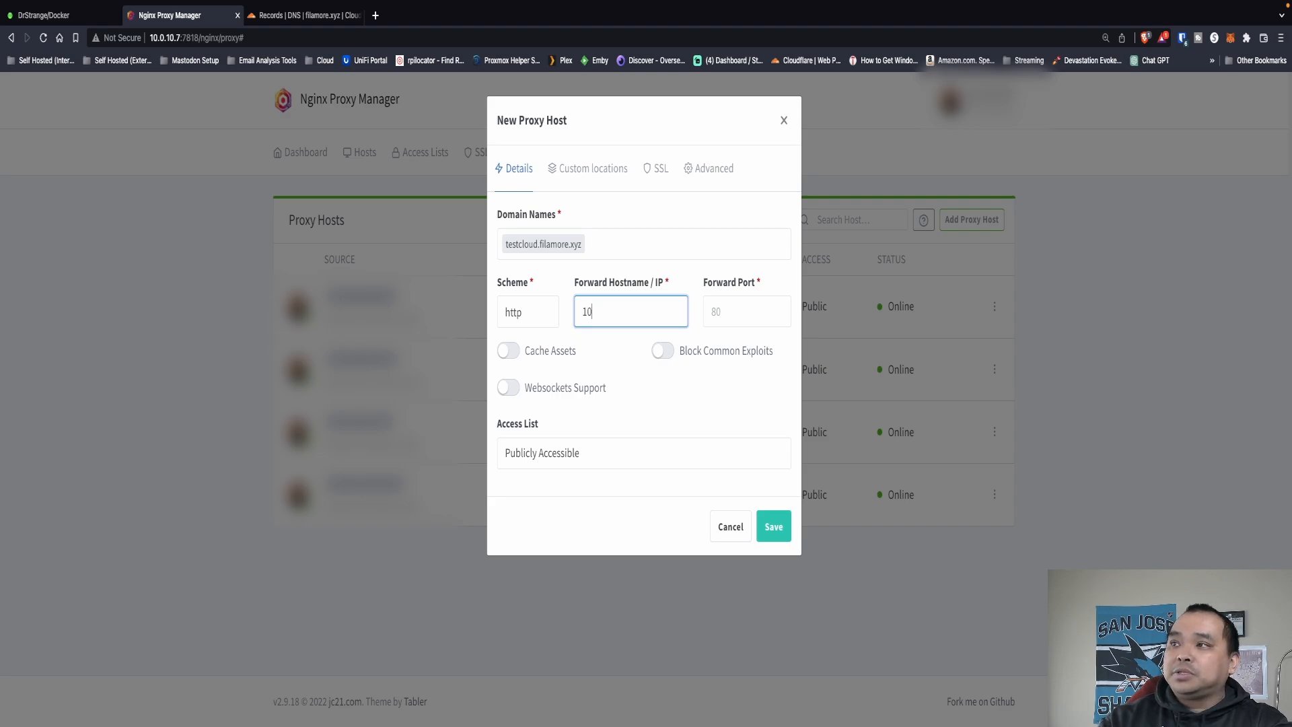
text(.)
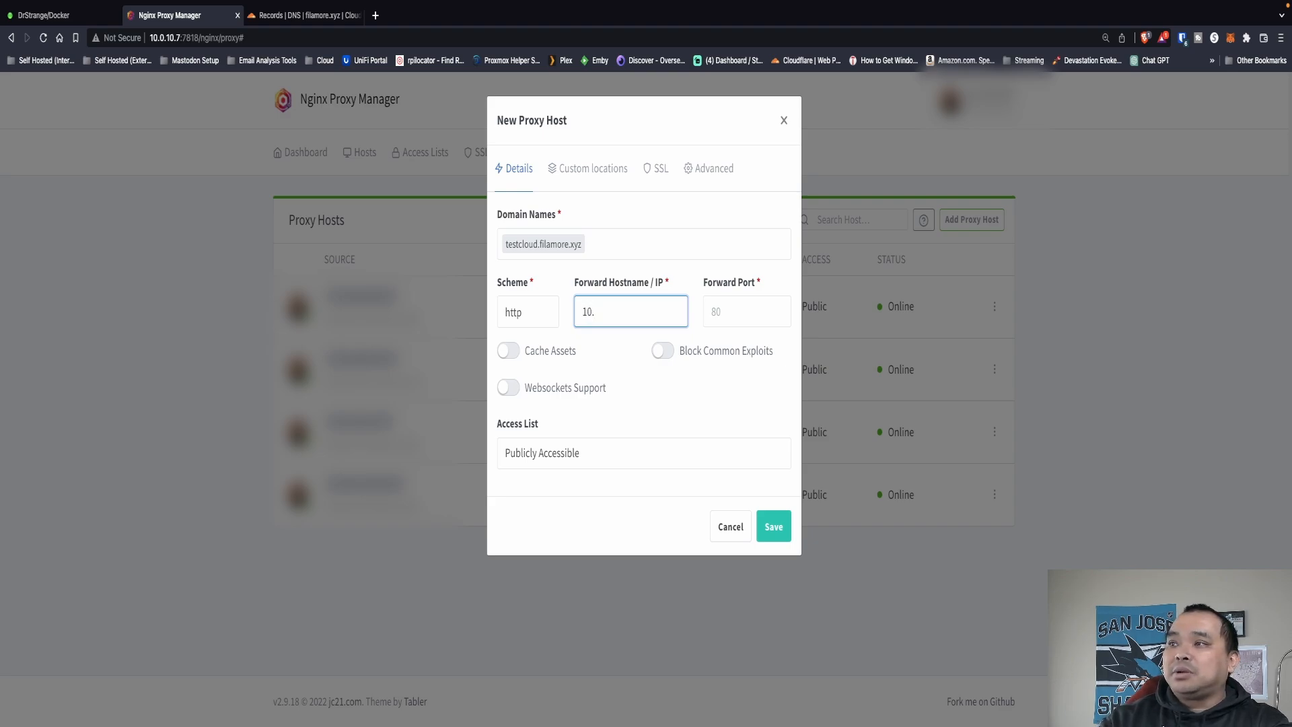
text(0.10.)
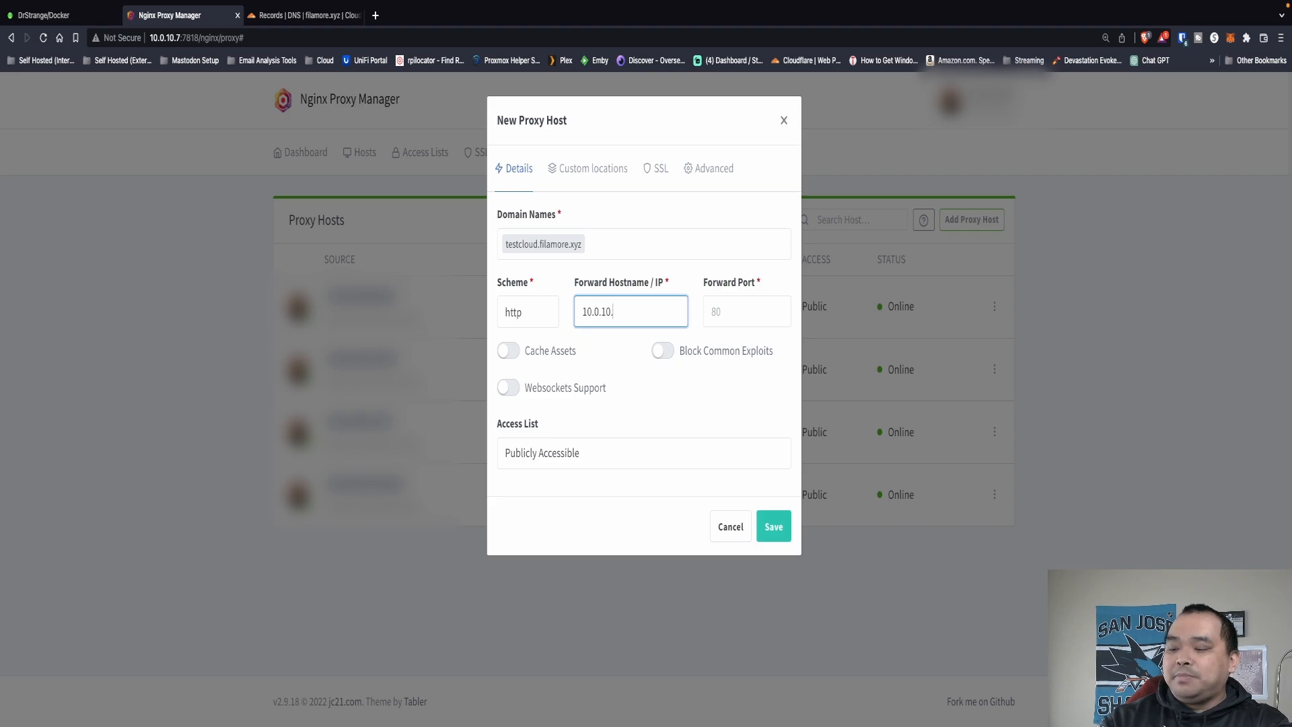
text(7)
key(Tab)
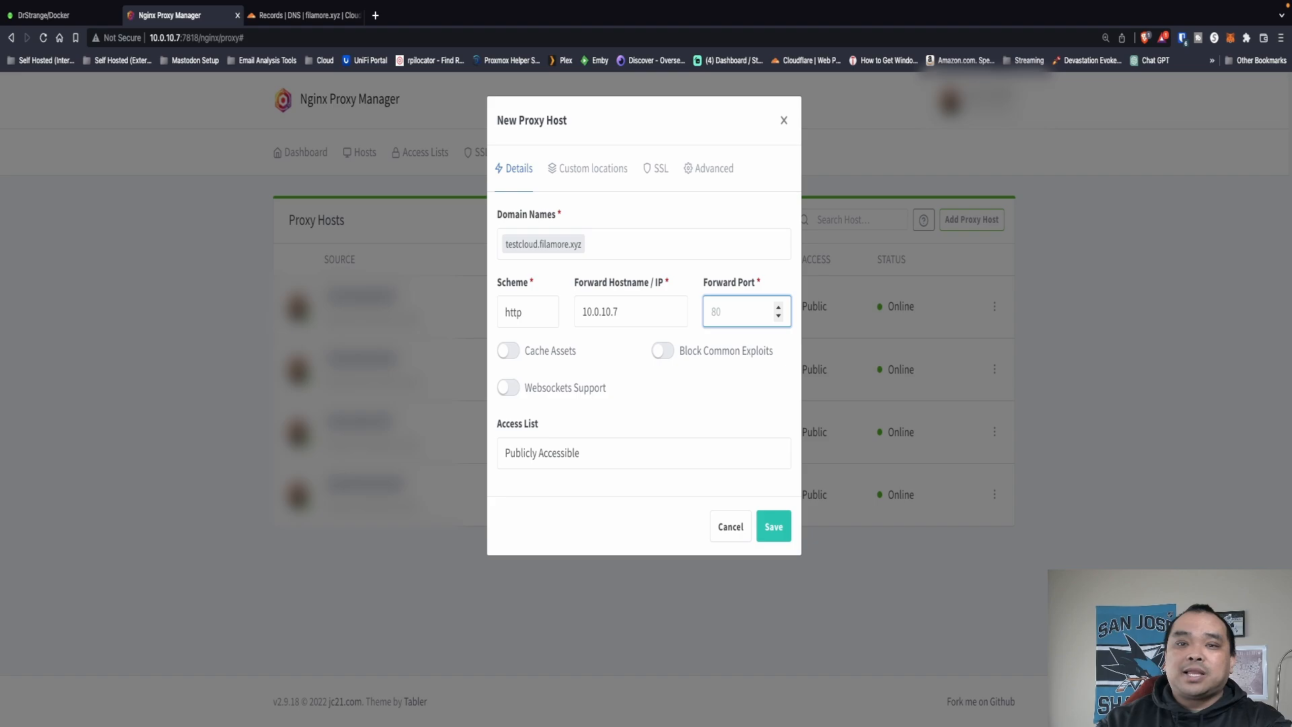
text(8666)
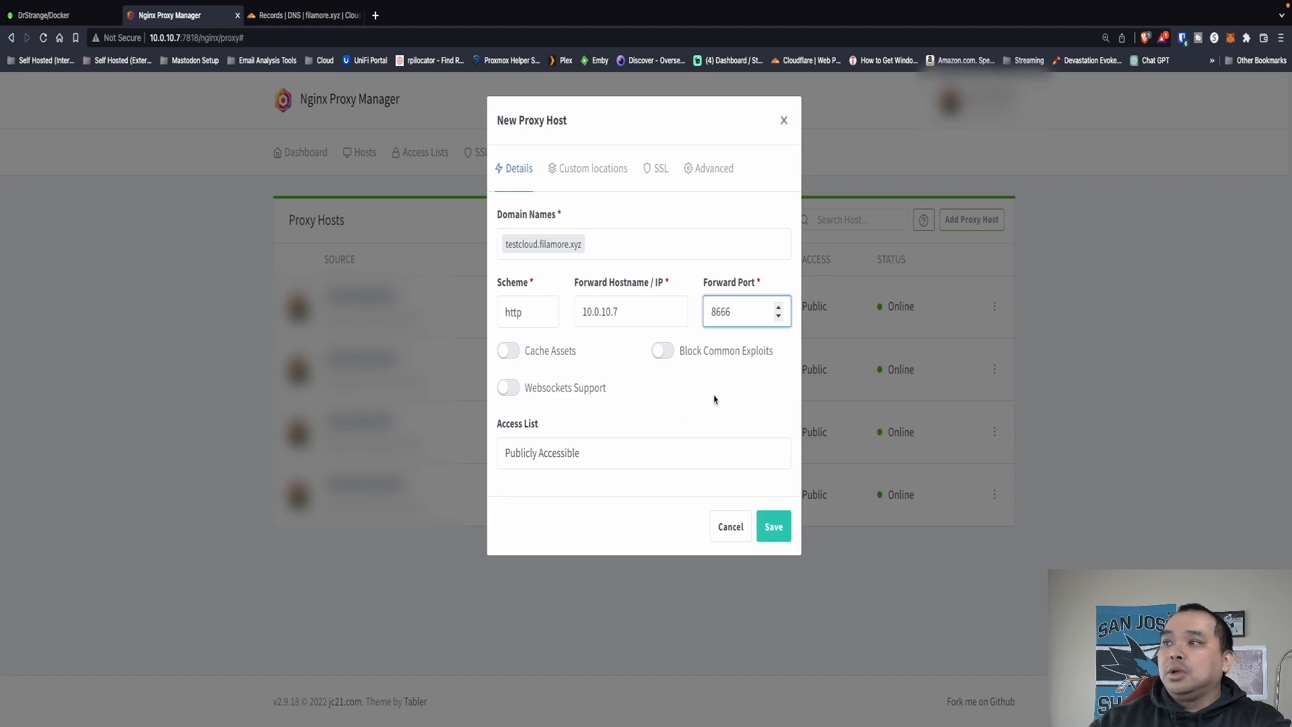
click(661, 352)
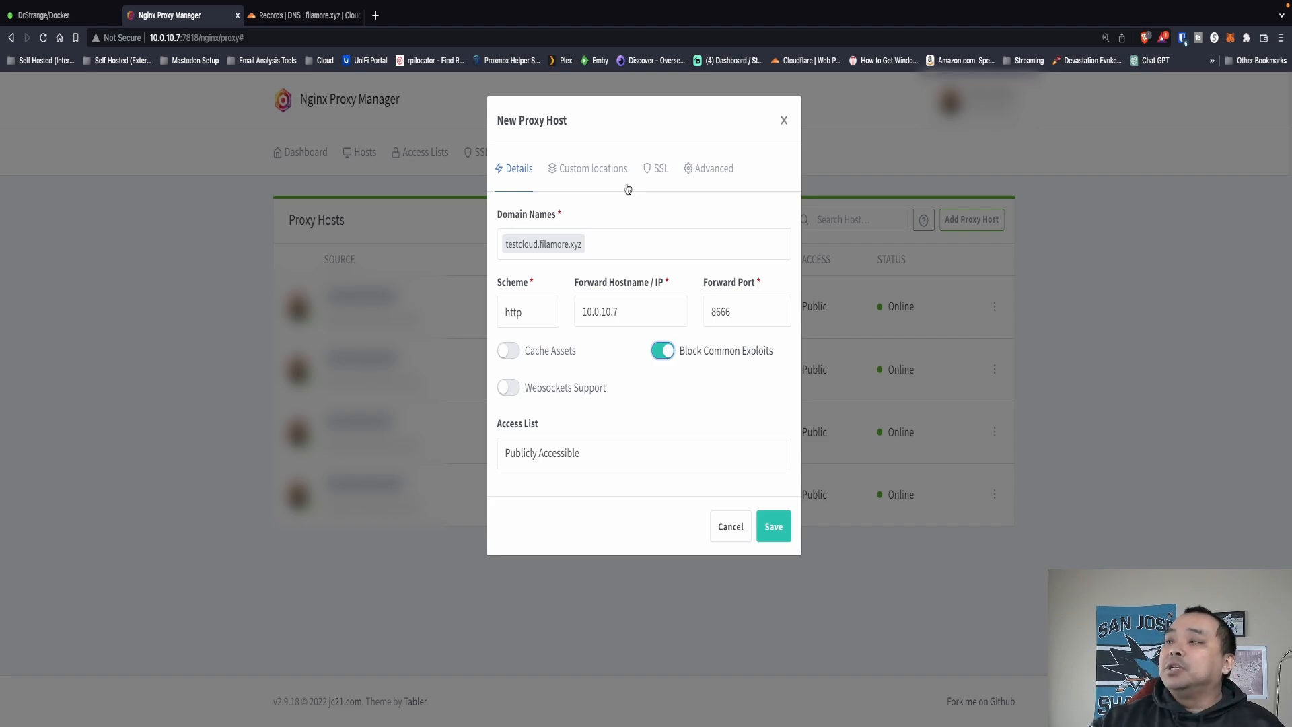
Assign the *.filamore.xyz certificate to the proxy host with Force SSL enabled, and save the host.
click(660, 169)
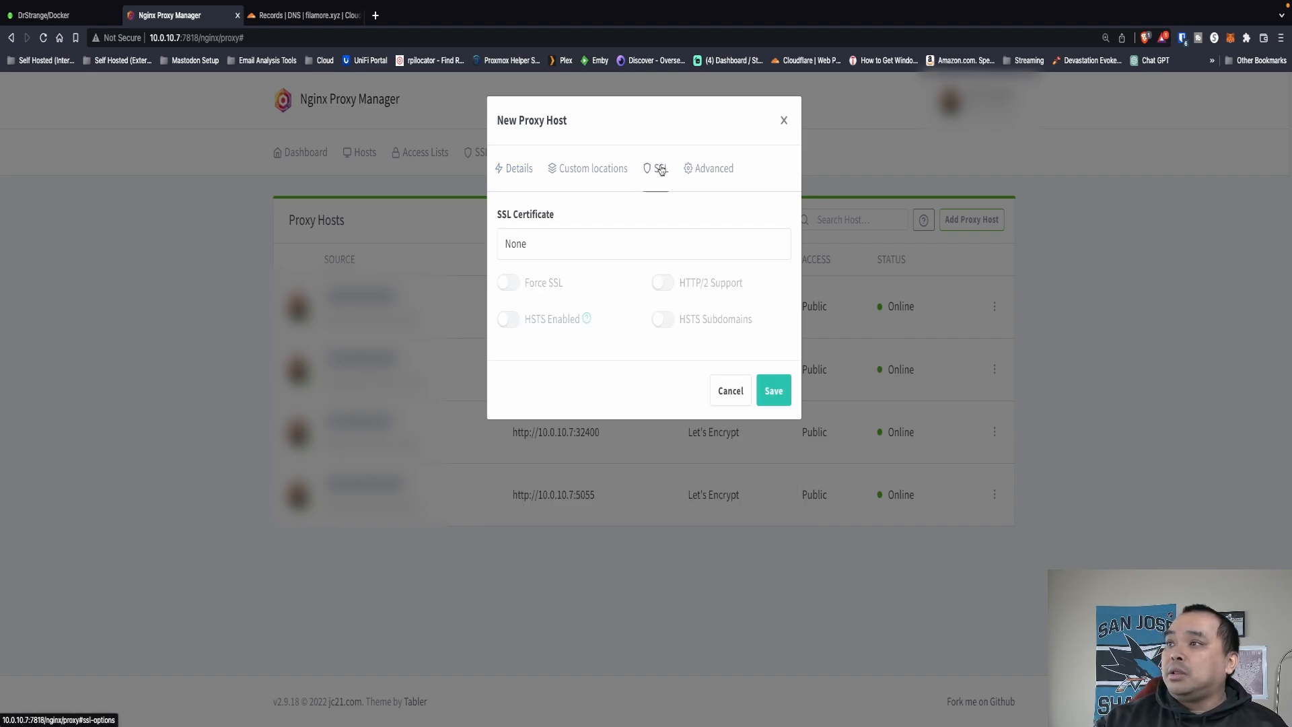
click(569, 249)
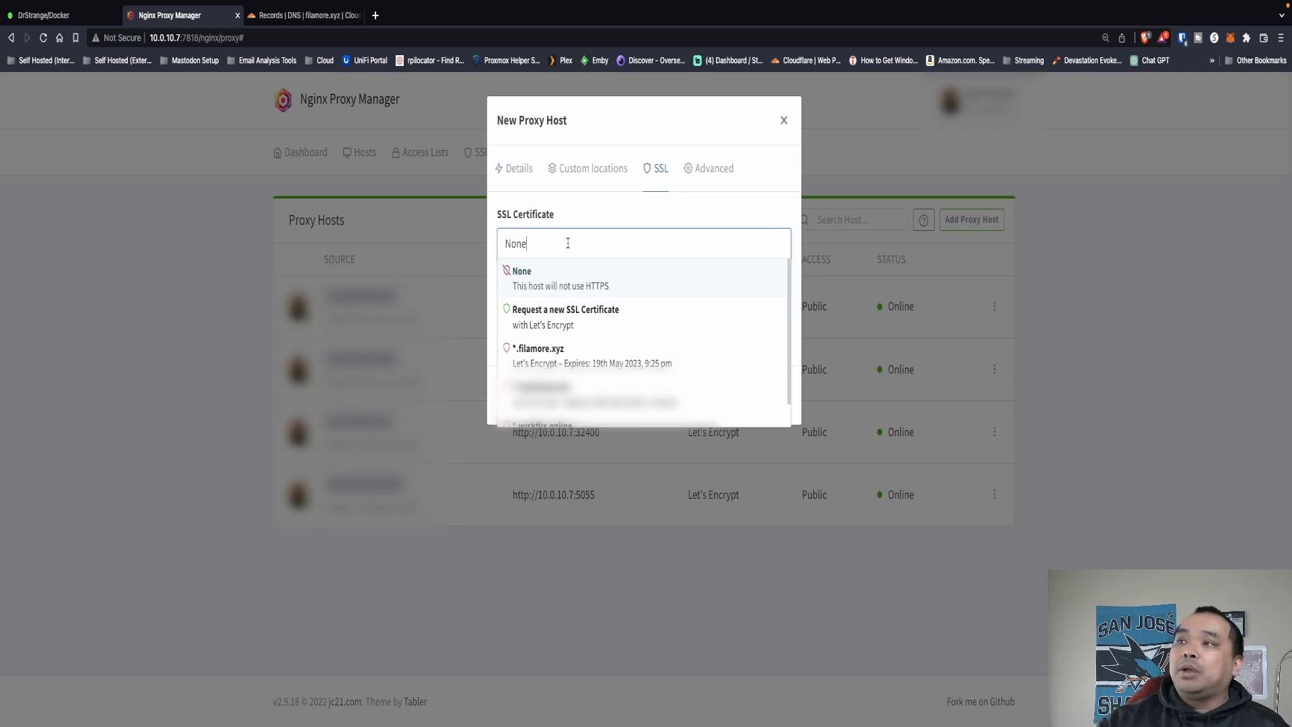
click(576, 362)
click(508, 284)
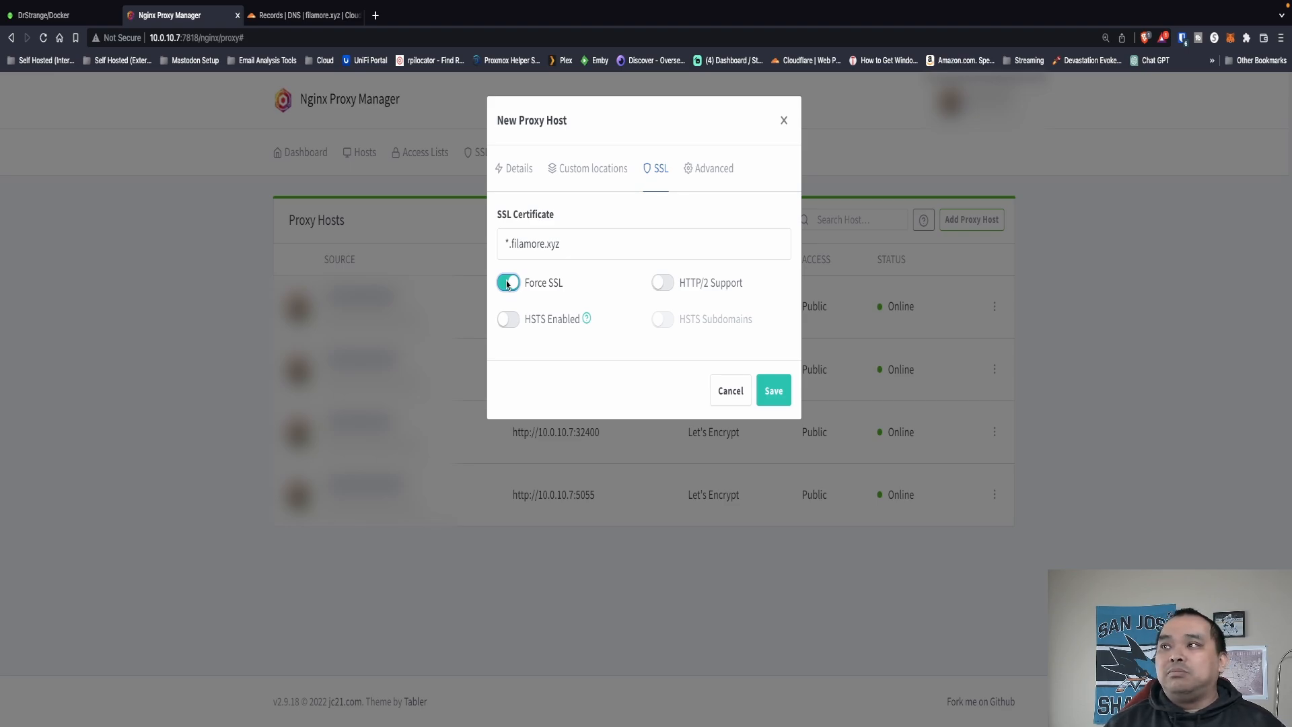
click(774, 391)
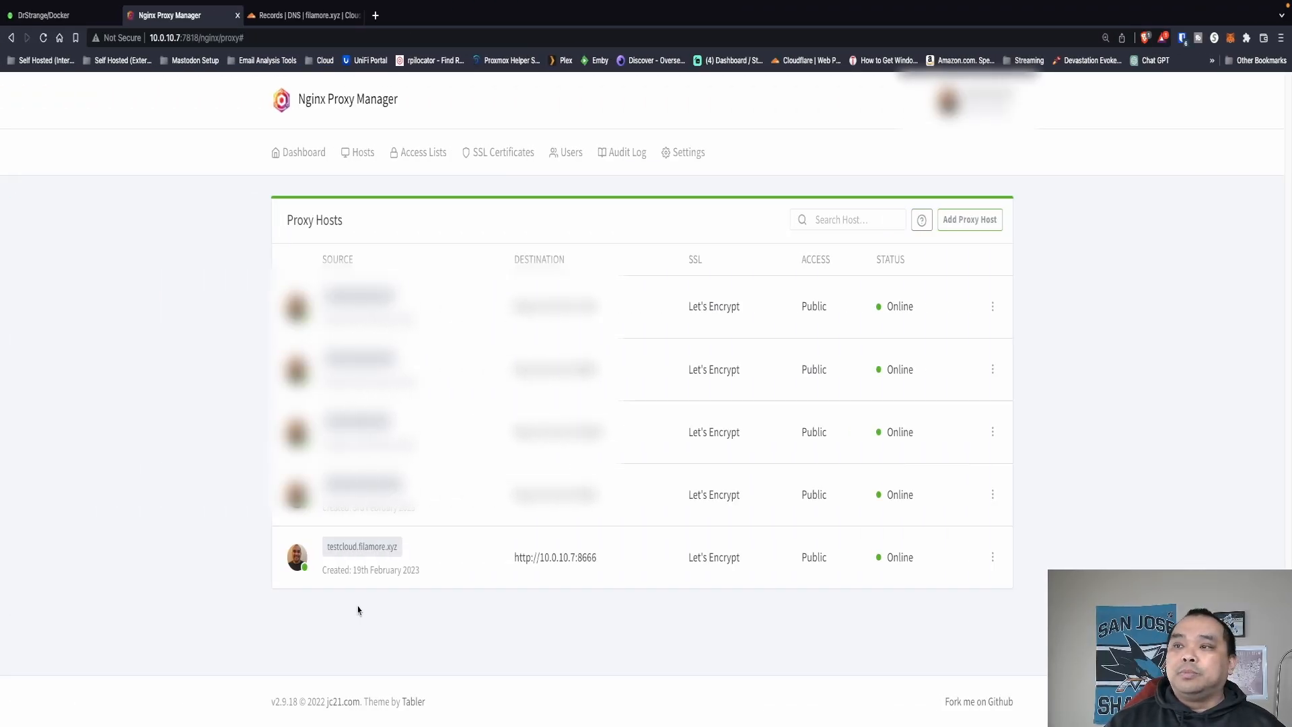
Open testcloud.filamore.xyz in a new browser tab and reload the page to test the proxy host.
click(375, 16)
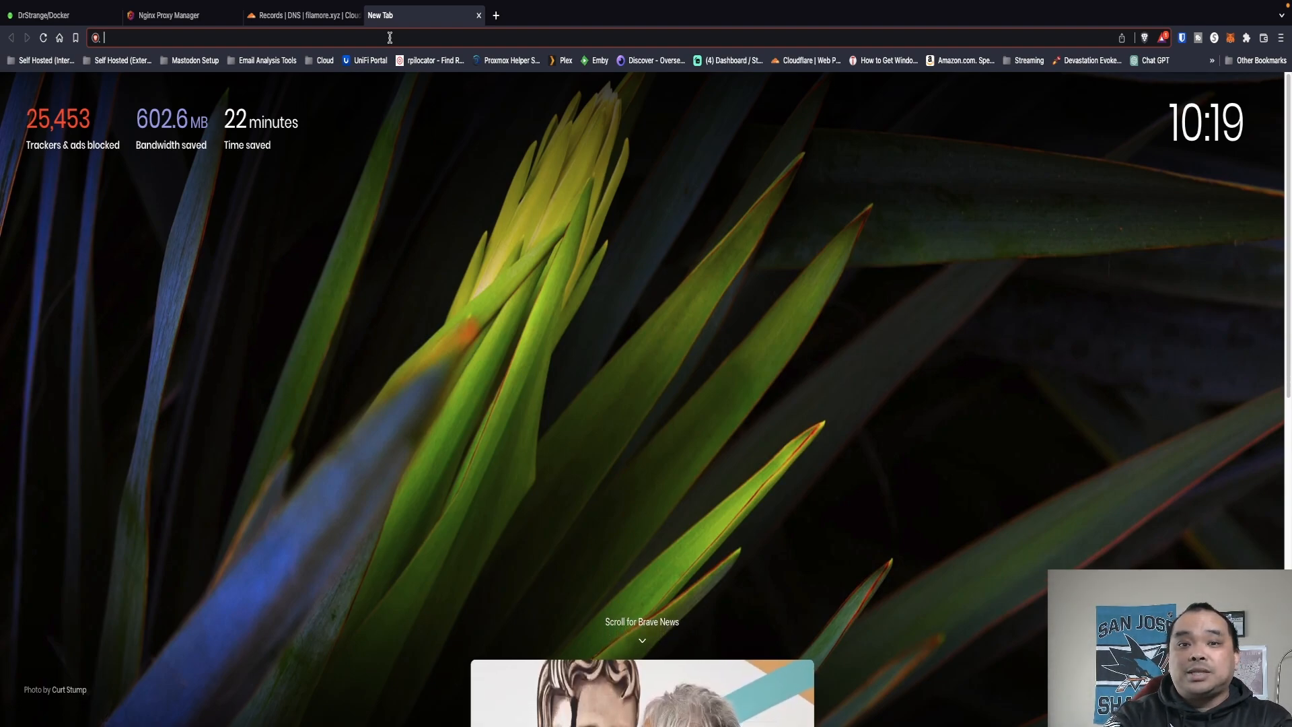
text(testcl)
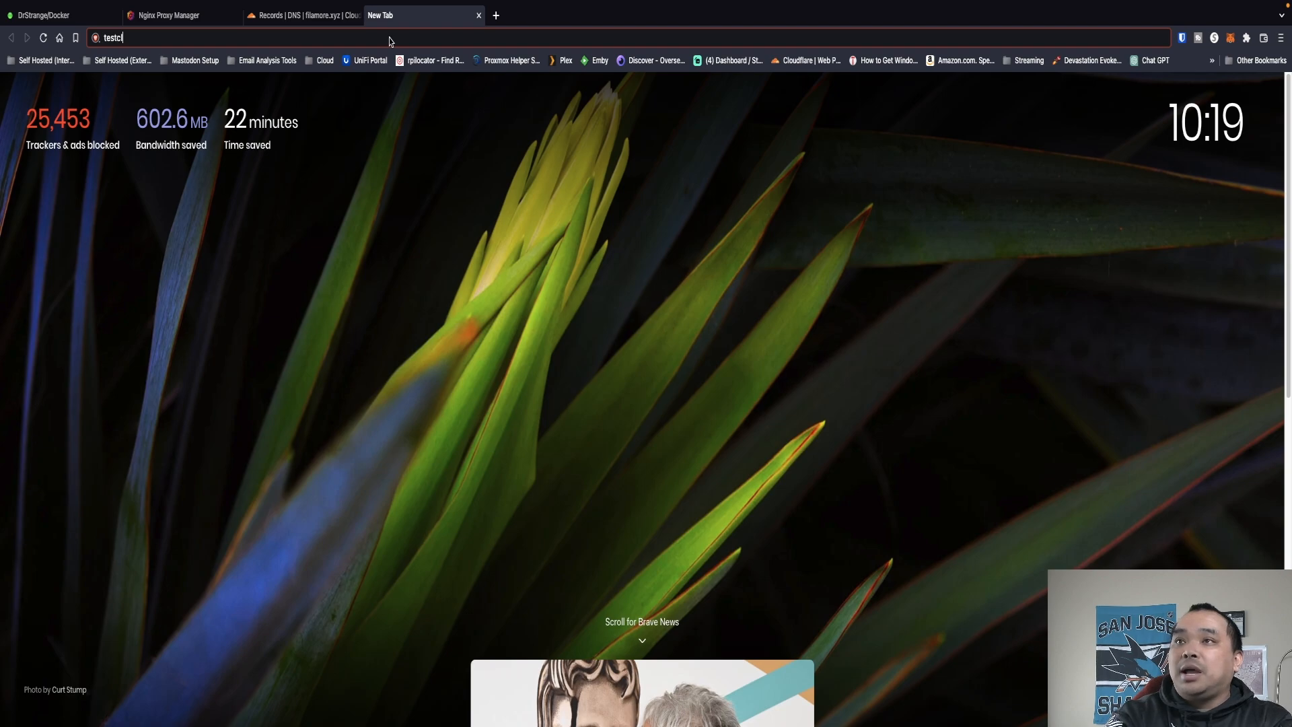
text(oud.filamore.)
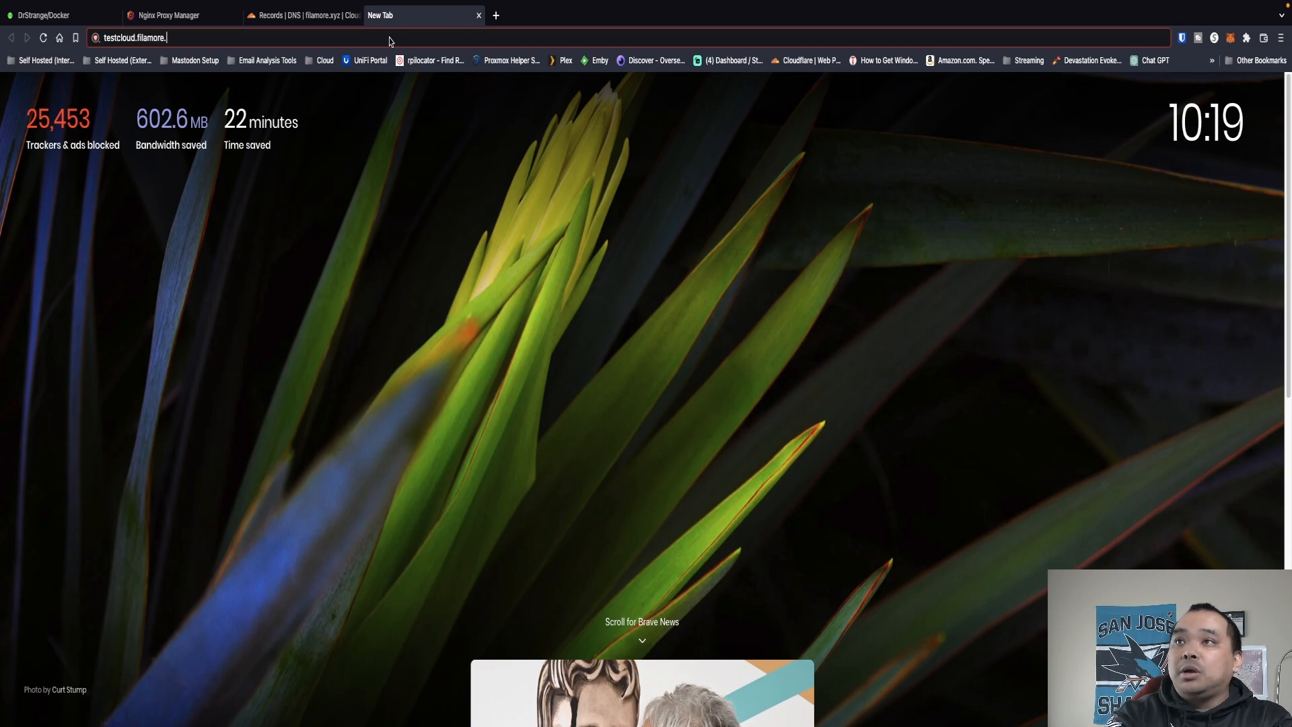
text(xyz)
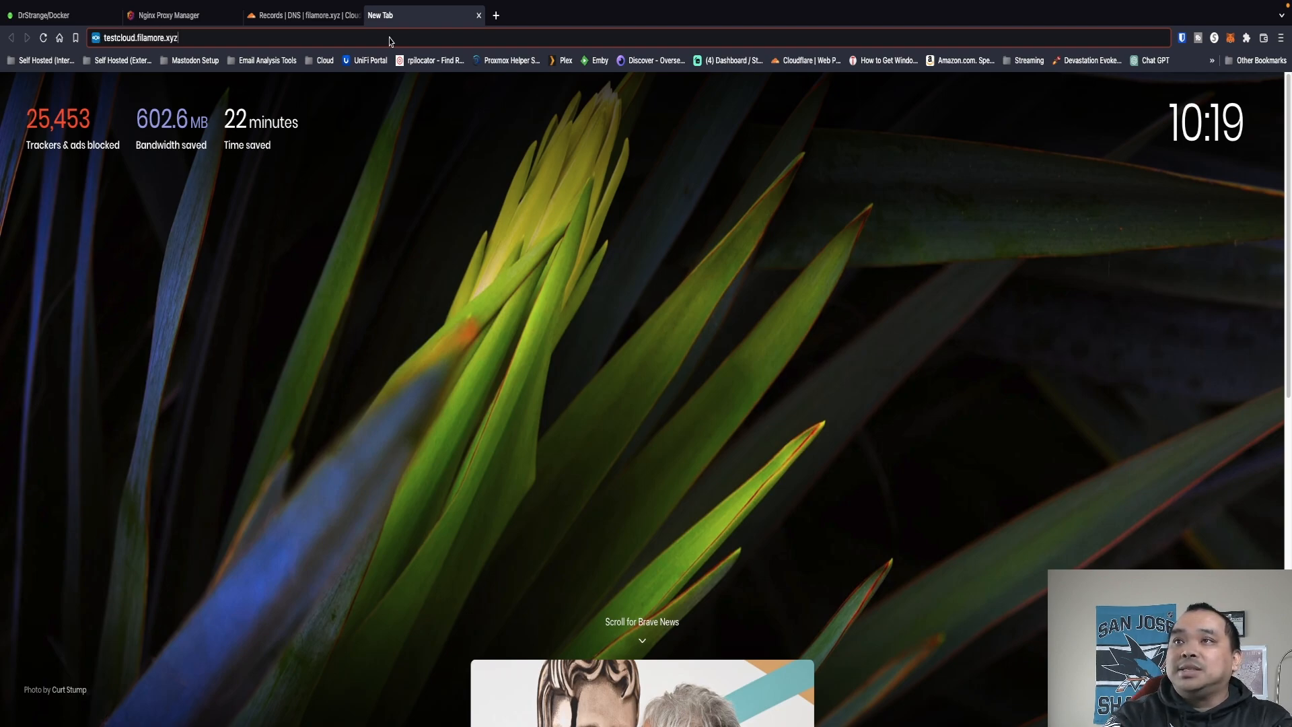
key(Return)
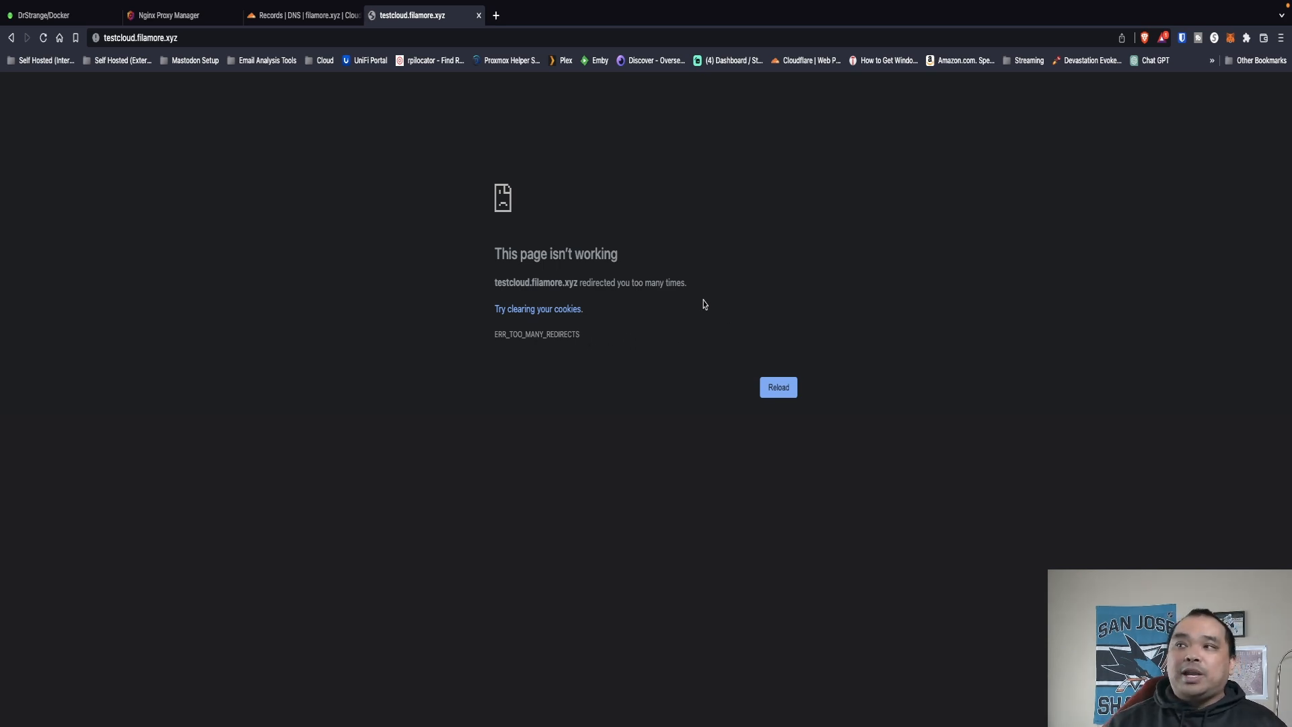
key(F5)
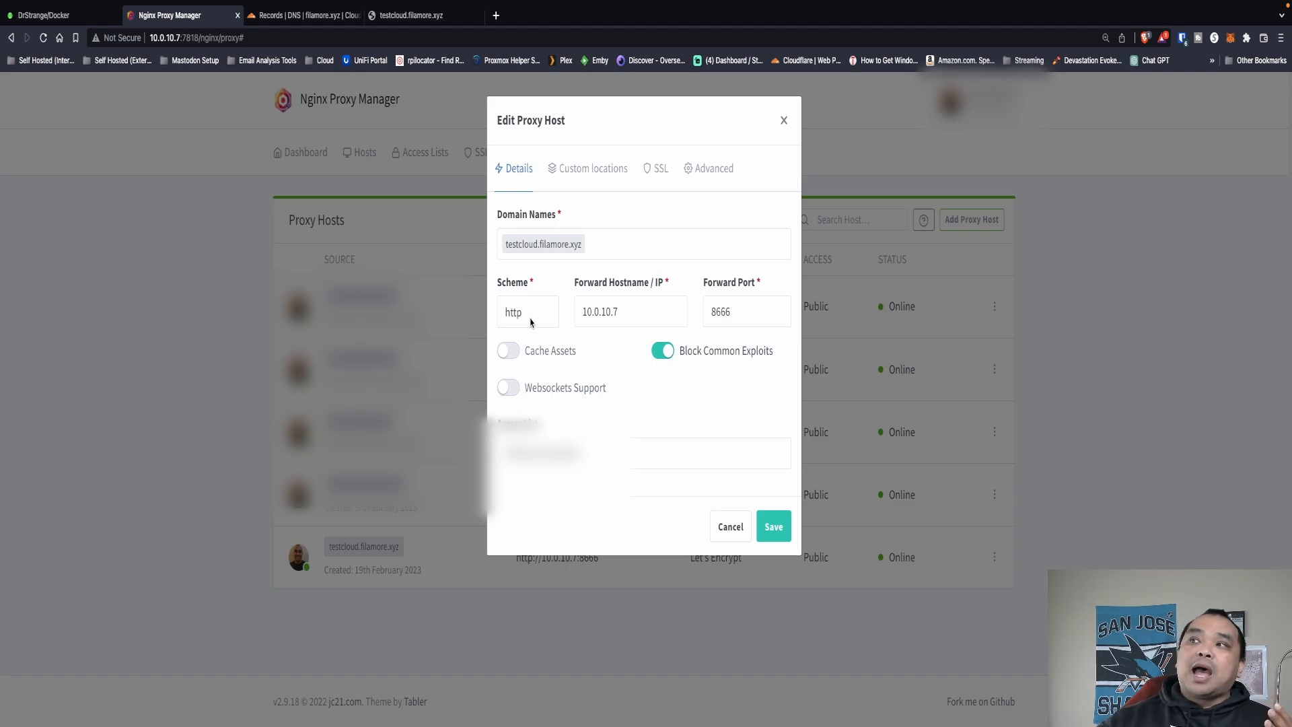
Turn off Force SSL for the testcloud.filamore.xyz proxy host and save the change.
click(660, 169)
click(510, 283)
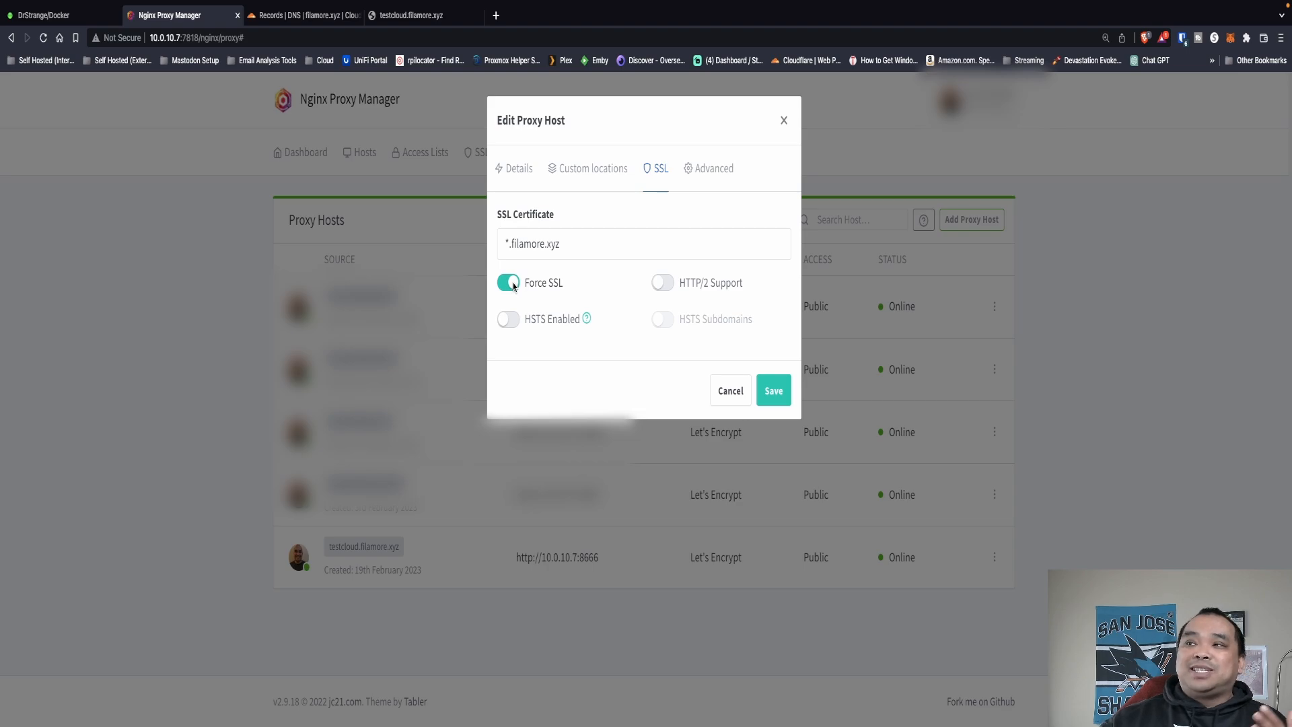
click(514, 285)
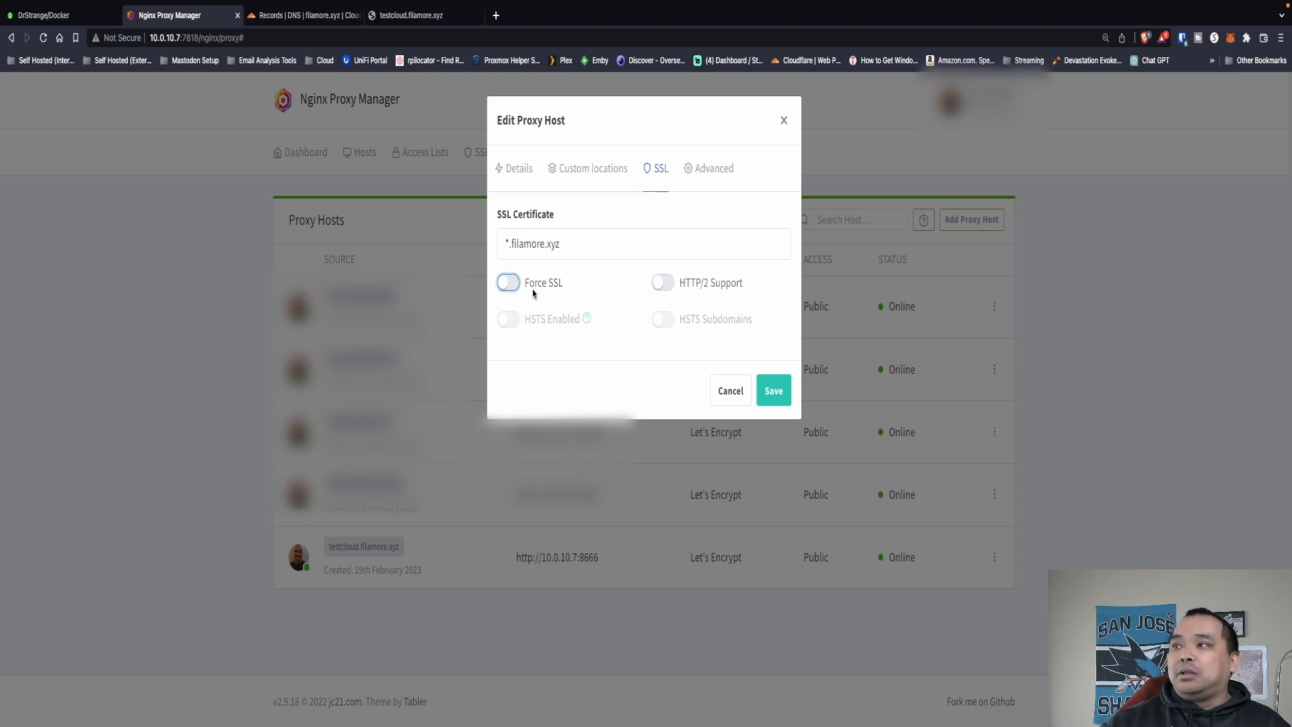
click(774, 398)
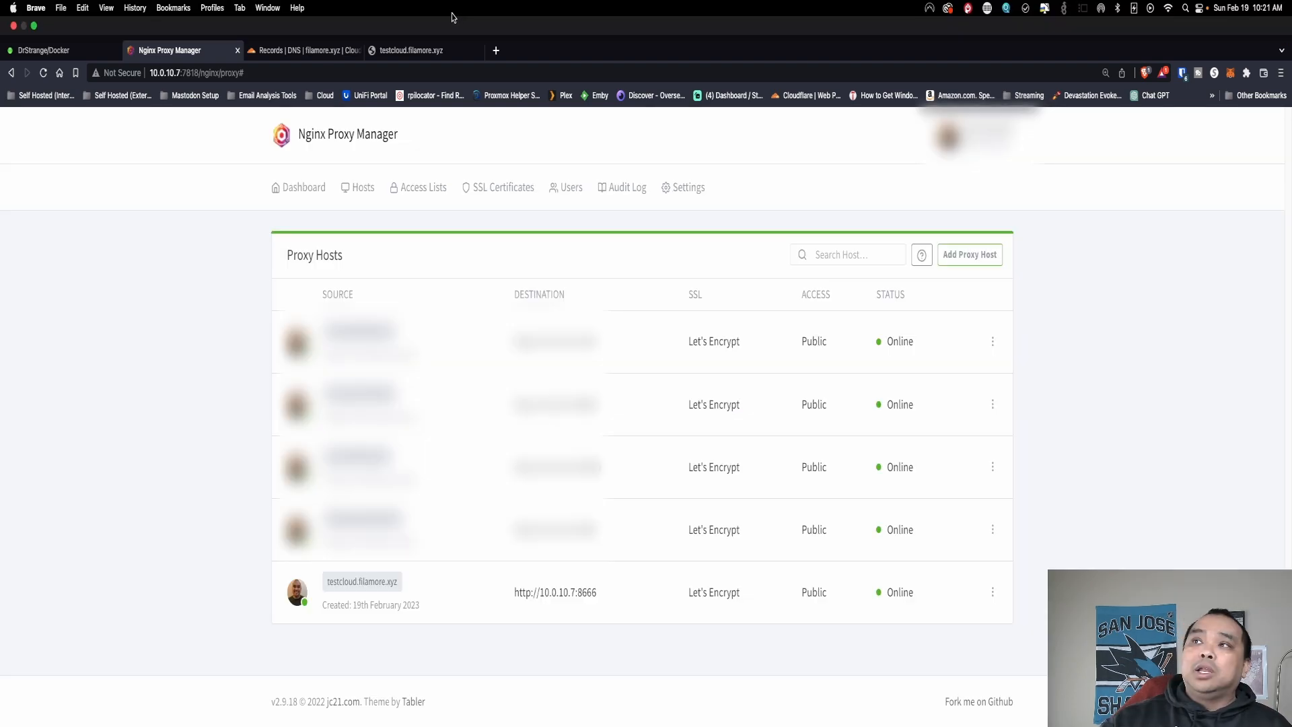
Reload testcloud.filamore.xyz in its browser tab and check the site's connection security information.
click(435, 53)
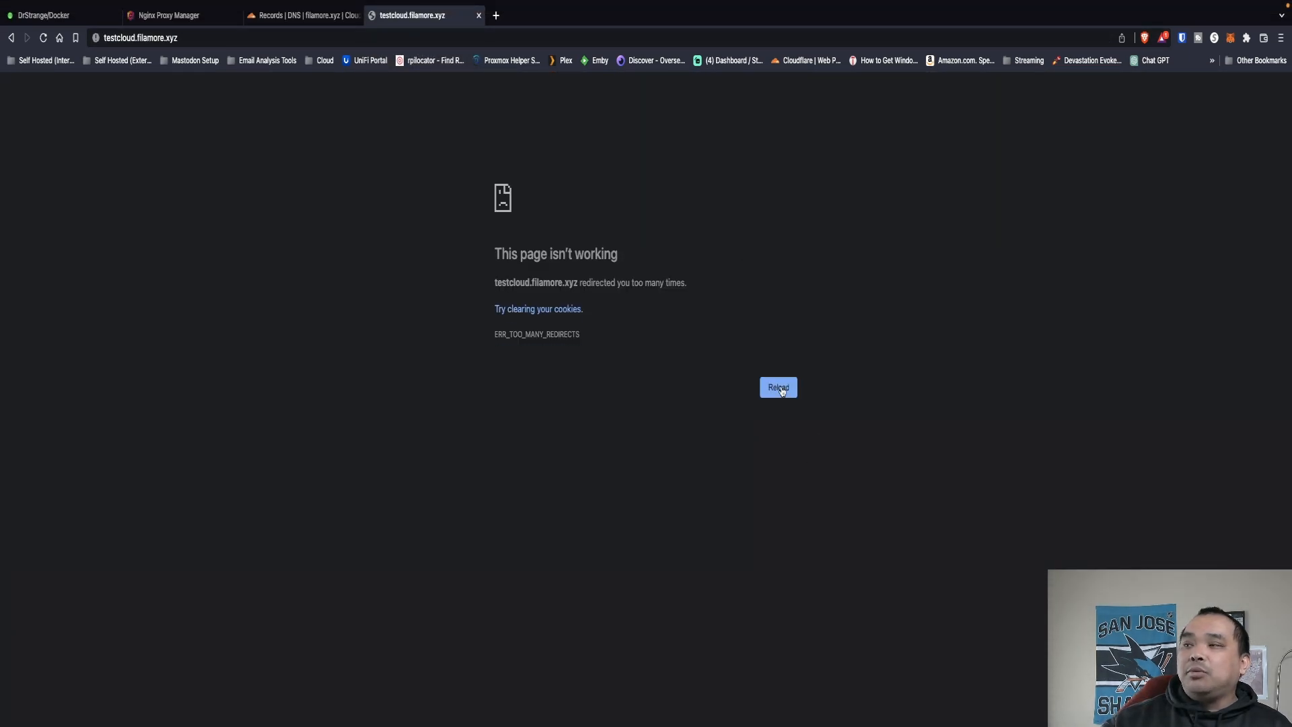
click(780, 388)
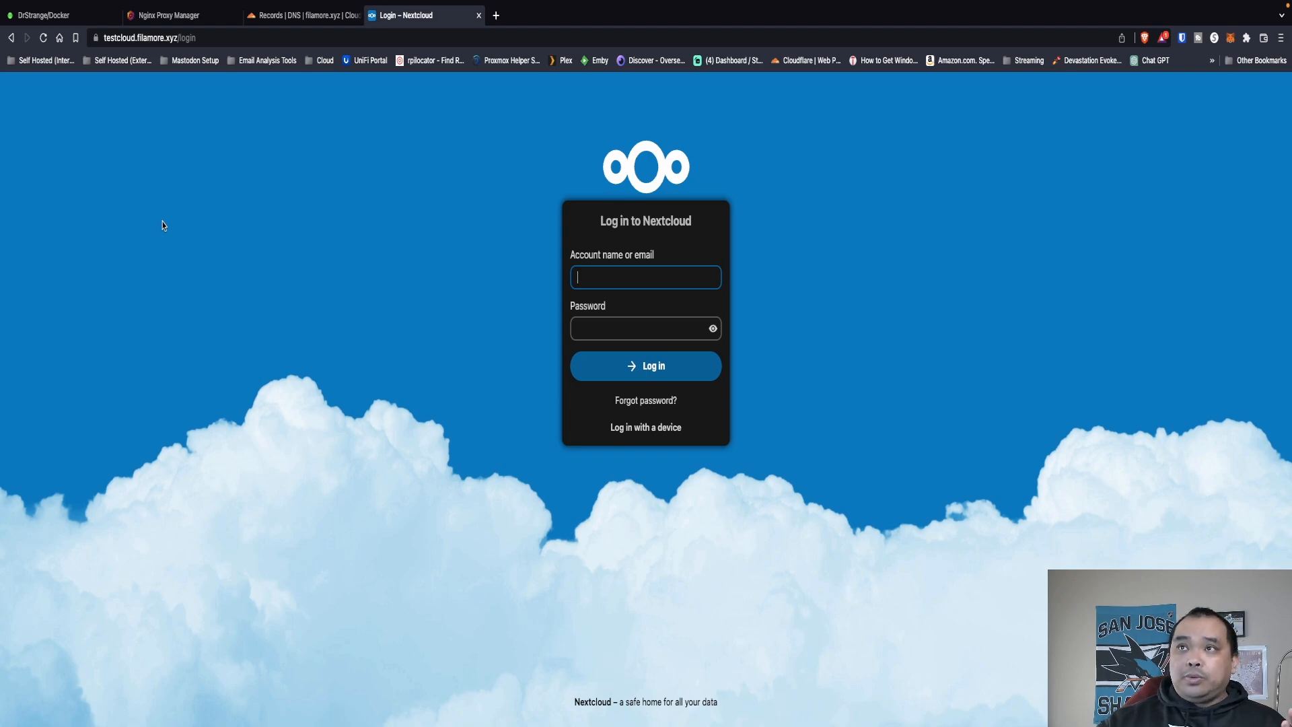
click(96, 43)
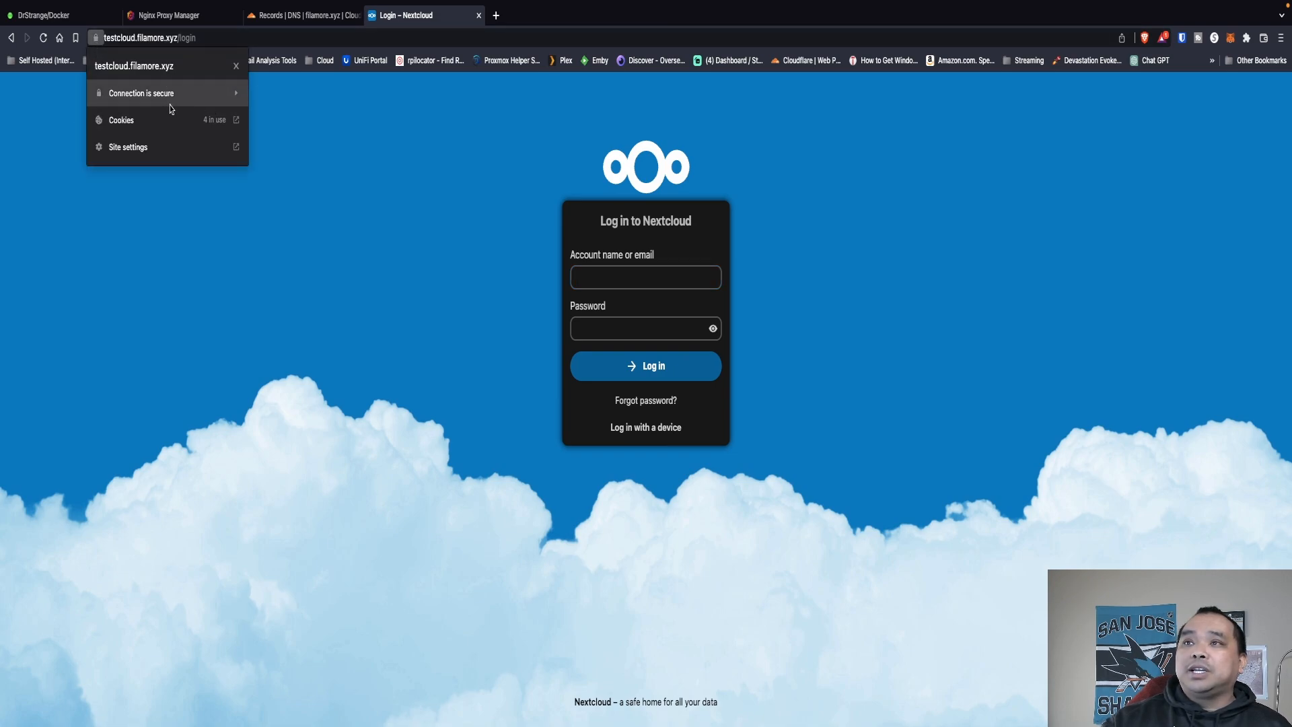
click(351, 385)
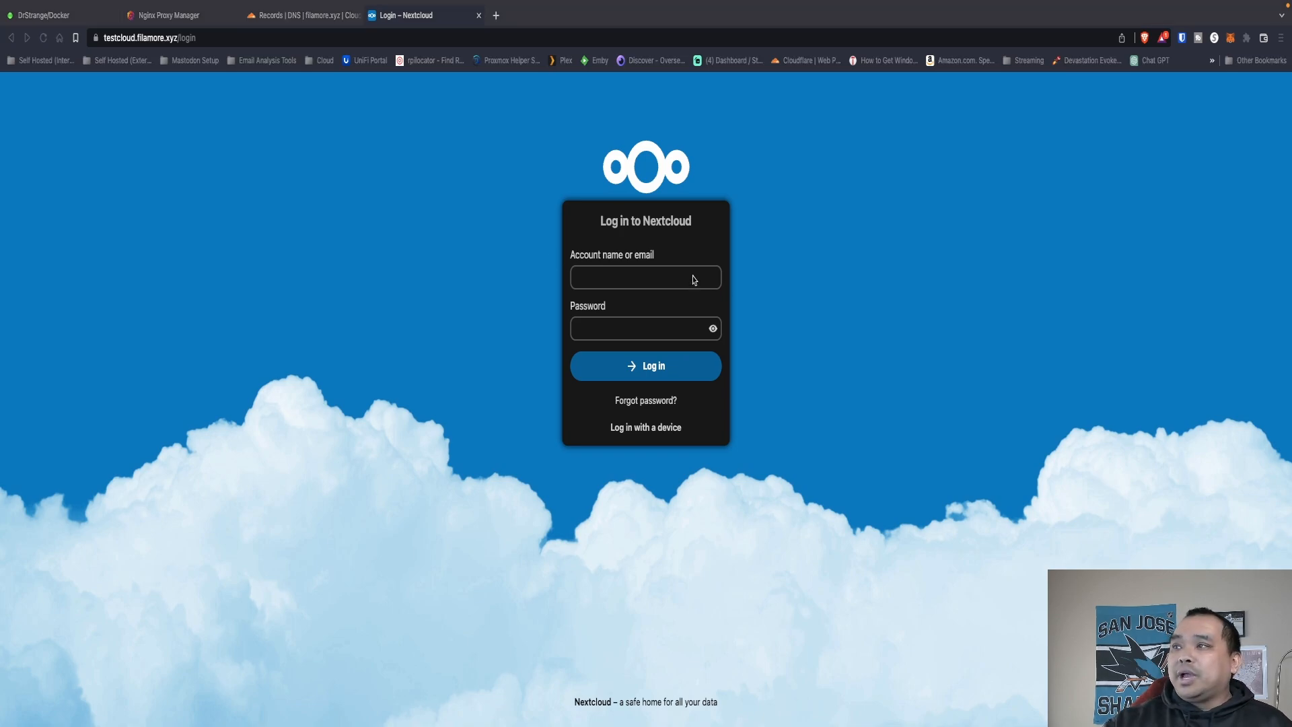
Log in to Nextcloud with the account name and account password, and dismiss the offer to save the password.
click(693, 280)
click(686, 281)
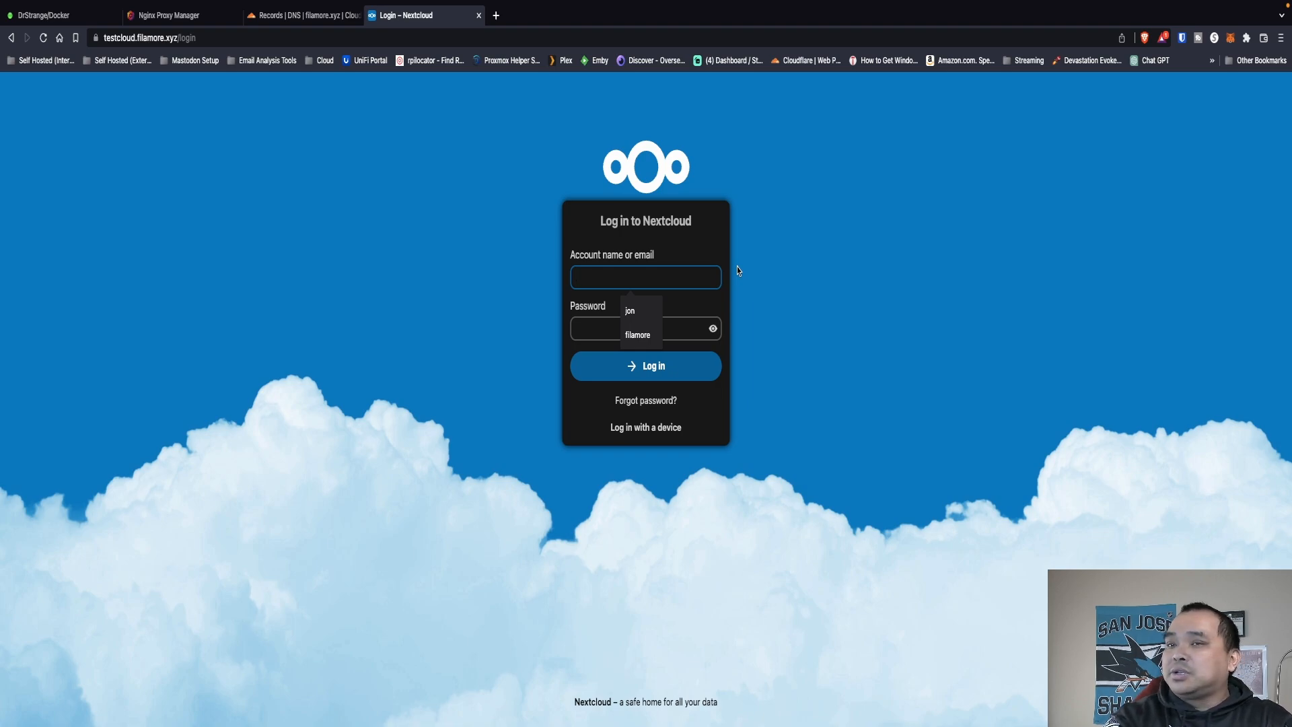
text(fila)
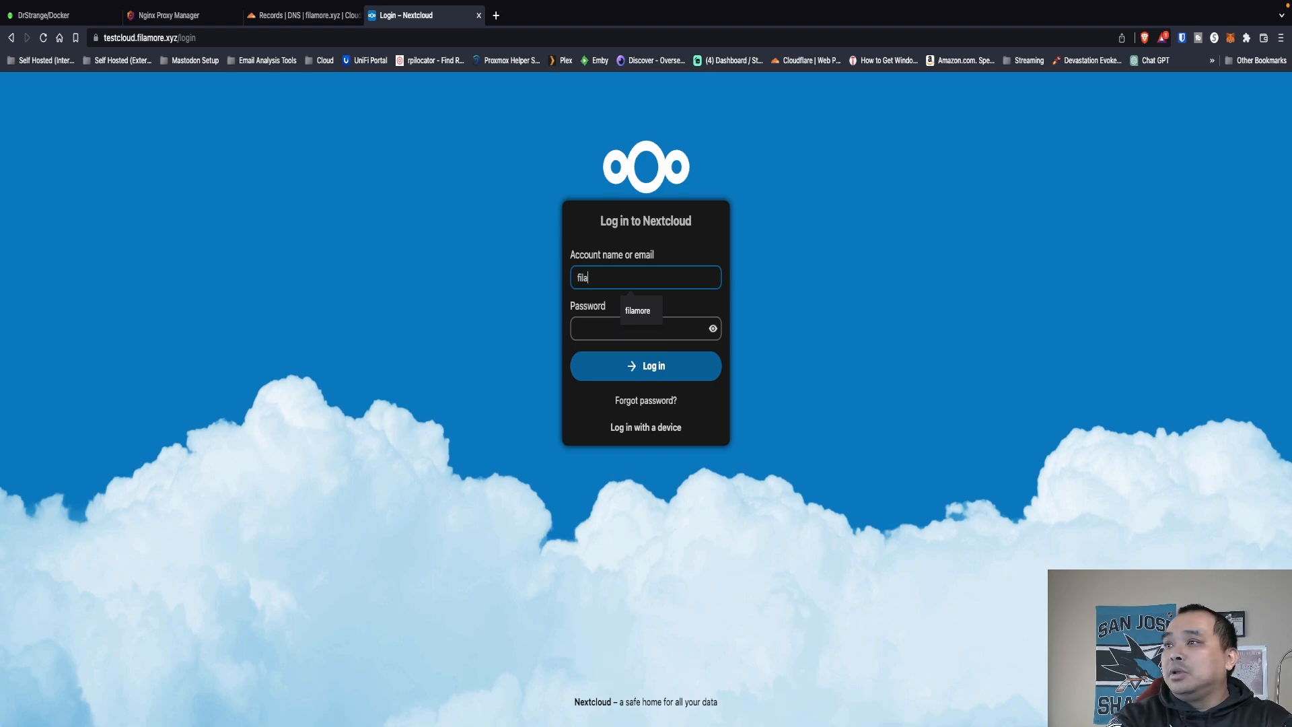
text(more*********)
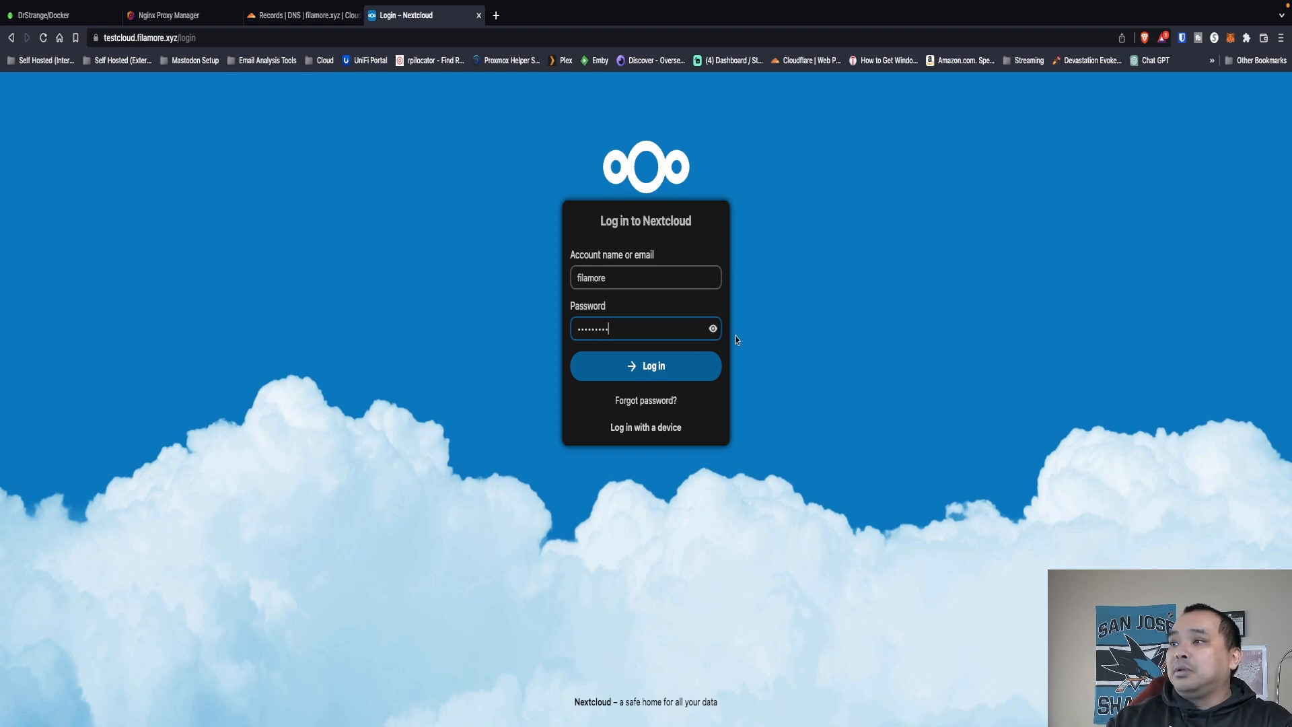
click(673, 369)
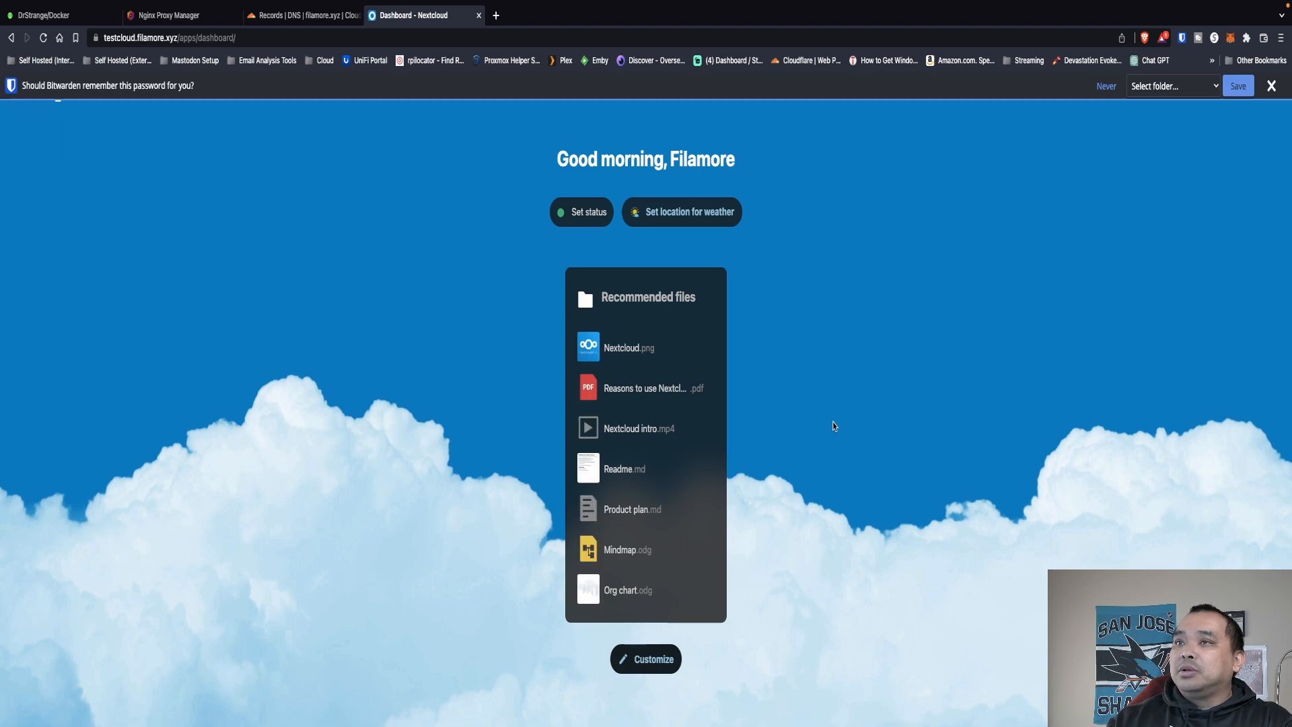
click(1271, 86)
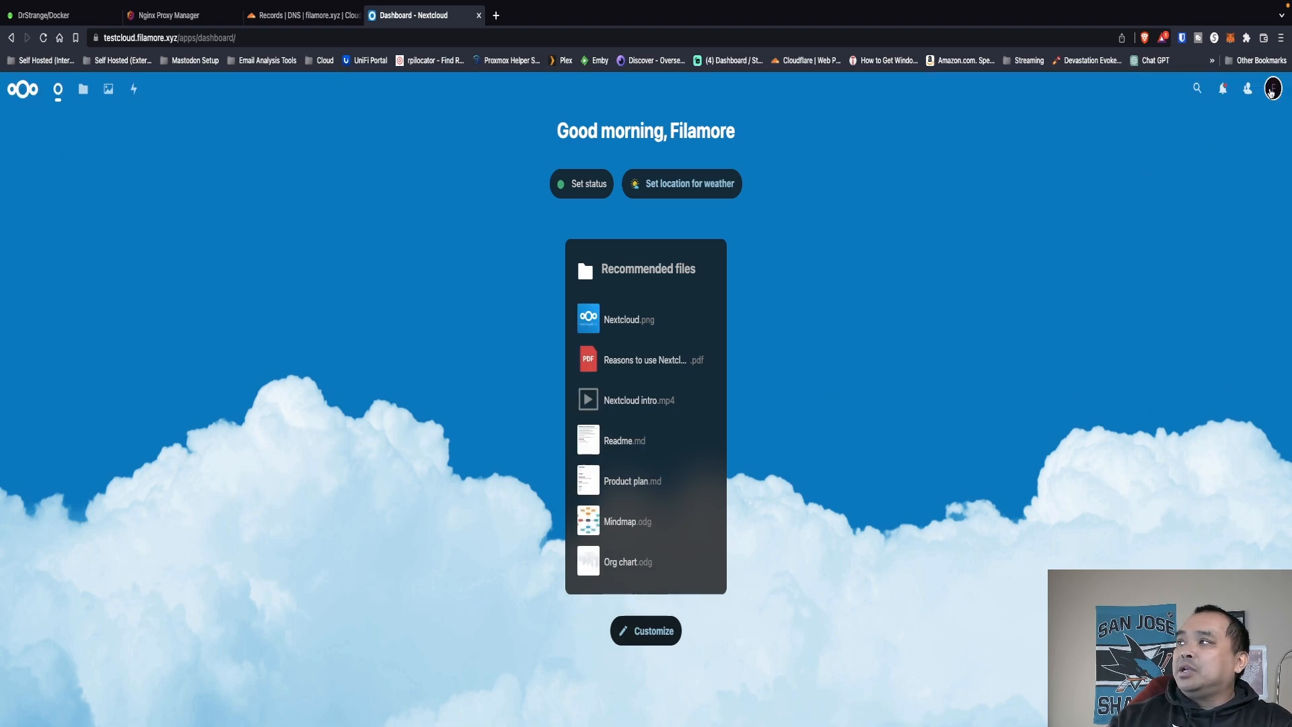